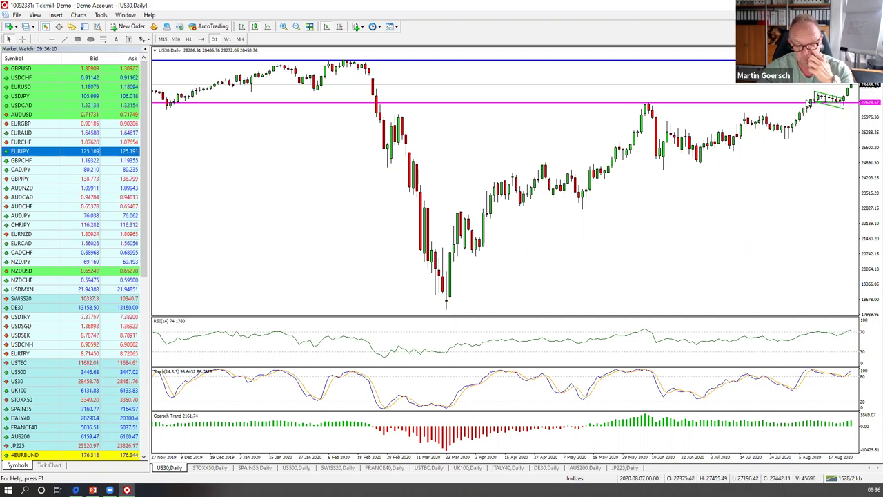
Step: Draw a thin rectangle zone from the February 2020 high across to the latest candles on the US30 daily chart
mouse_move(812, 105)
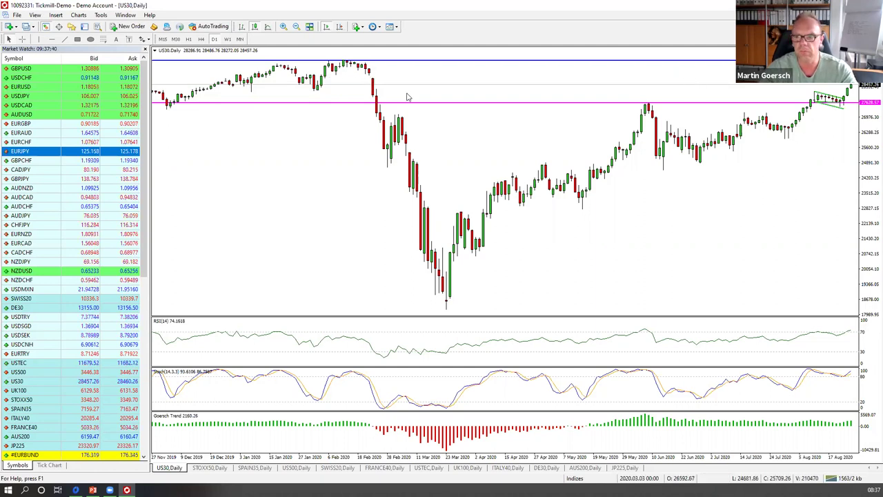
click(78, 38)
mouse_move(342, 66)
mouse_down()
mouse_move(612, 79)
mouse_move(759, 72)
mouse_move(759, 59)
mouse_up()
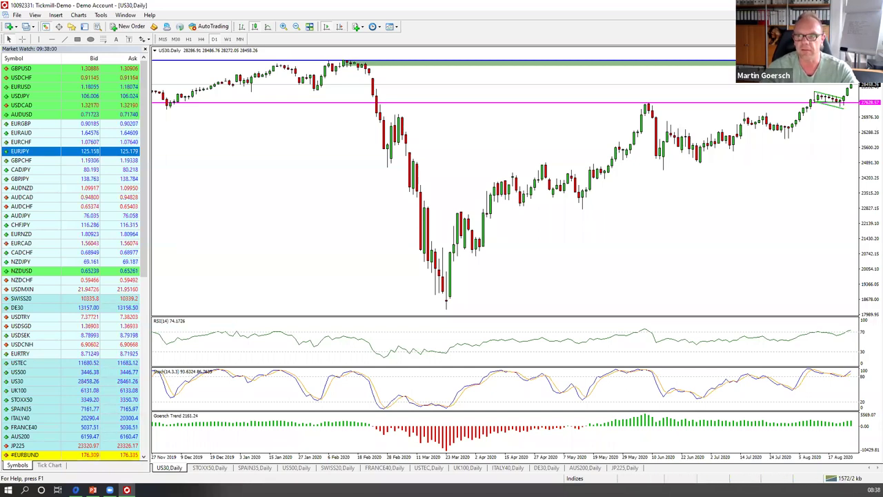
Step: Tile the chart windows, maximize the US500 daily chart and examine the red resistance zone from the February high at closer zoom
key(alt+r)
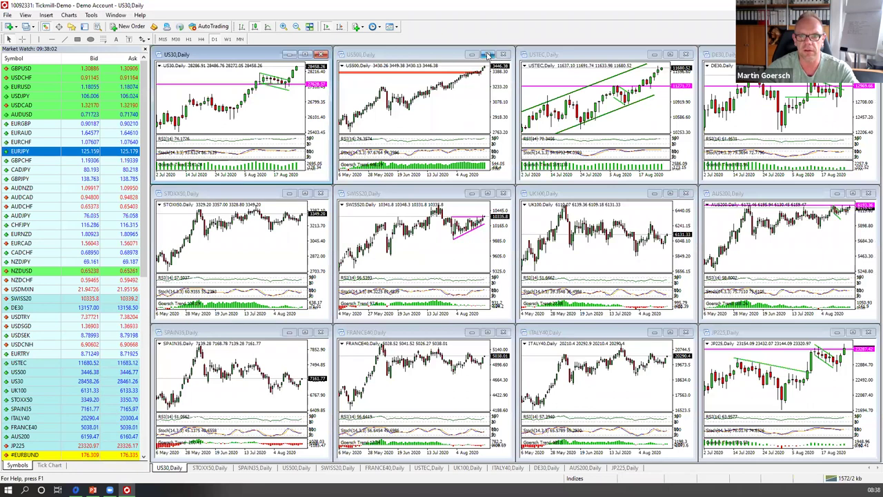
click(487, 54)
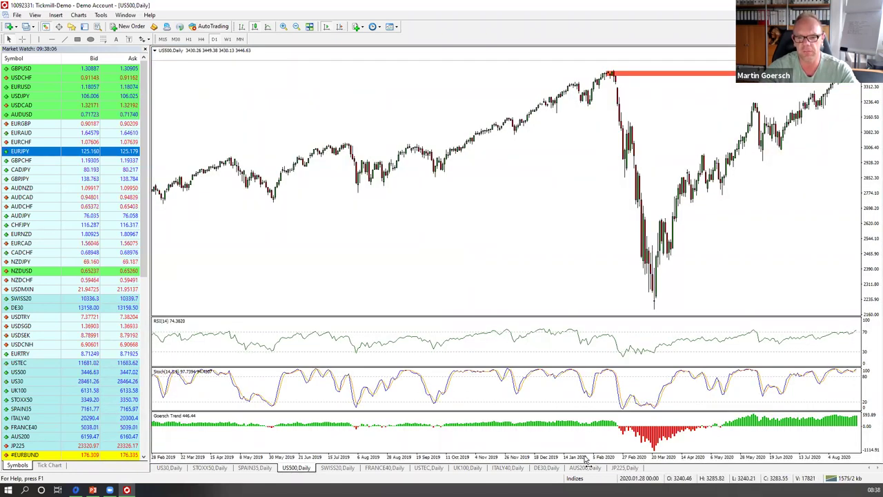
scroll(582, 461, up, 3)
scroll(582, 461, down, 2)
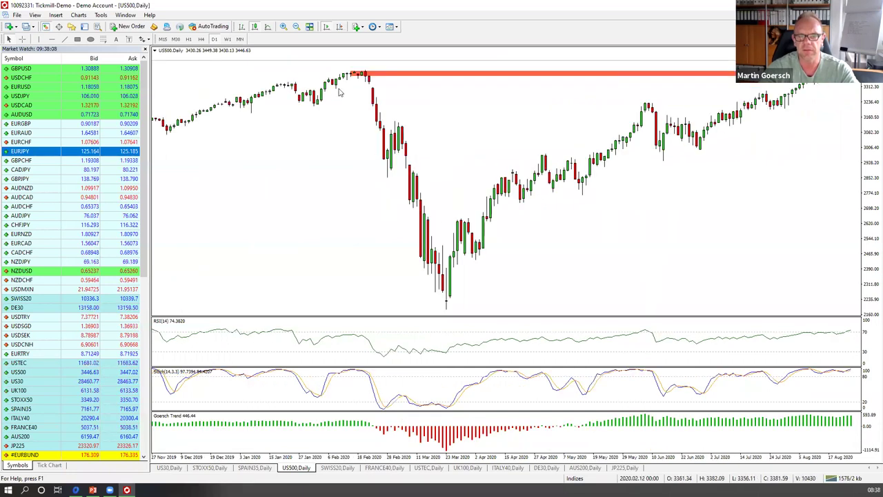
mouse_move(373, 75)
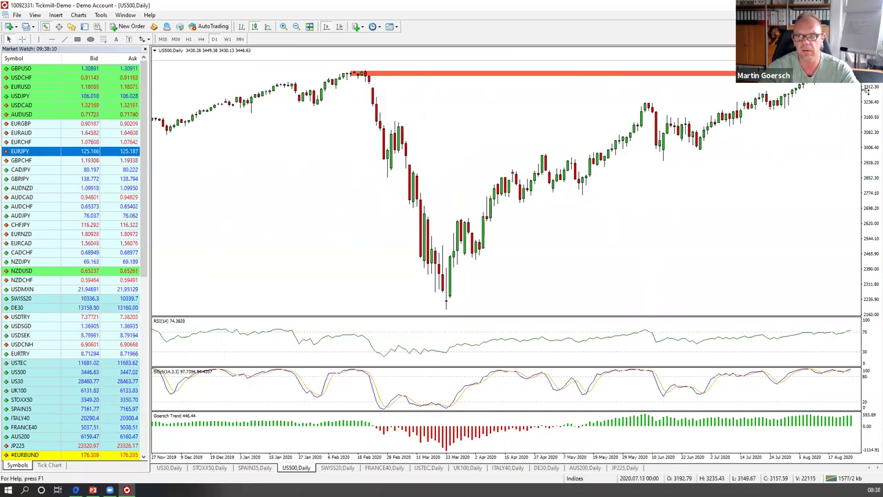
mouse_move(834, 77)
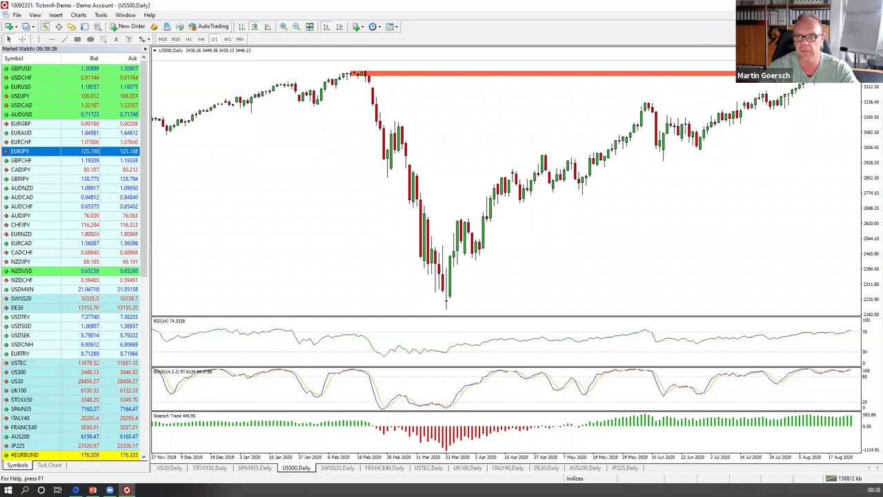
Step: Maximize the USTEC daily chart, temporarily mark the February high and the July swings in red, and end the screen annotation
key(alt+r)
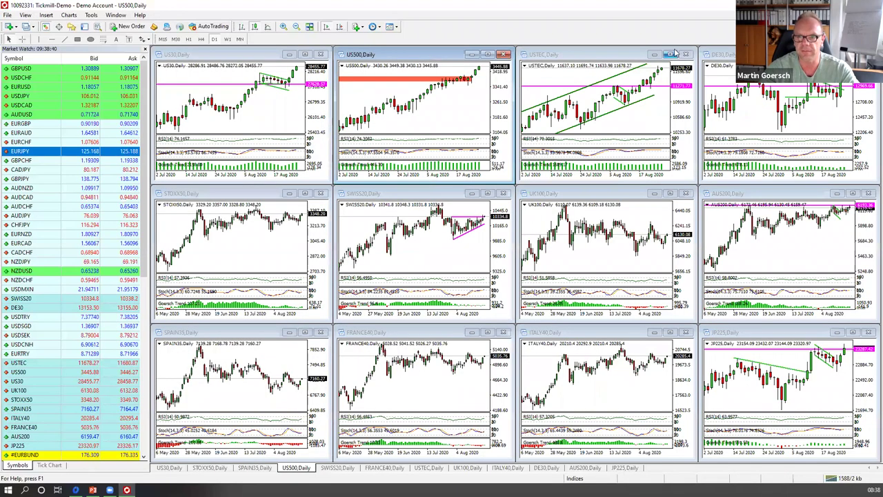
click(670, 55)
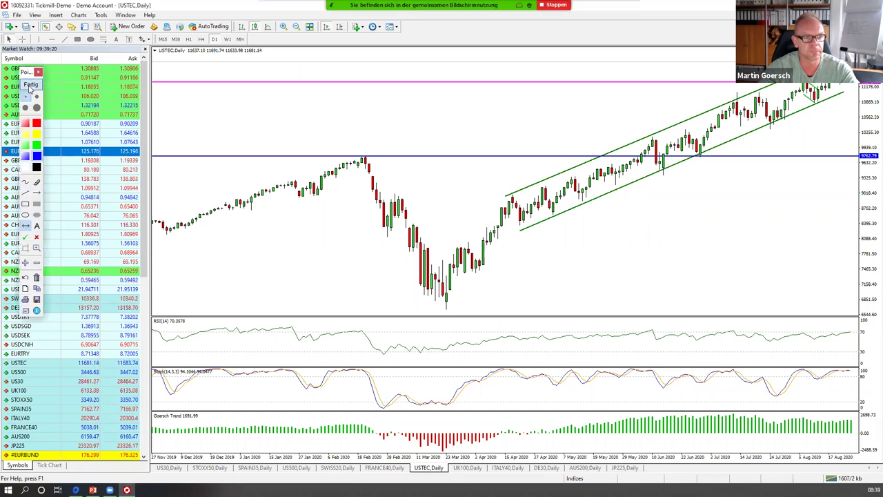
click(36, 123)
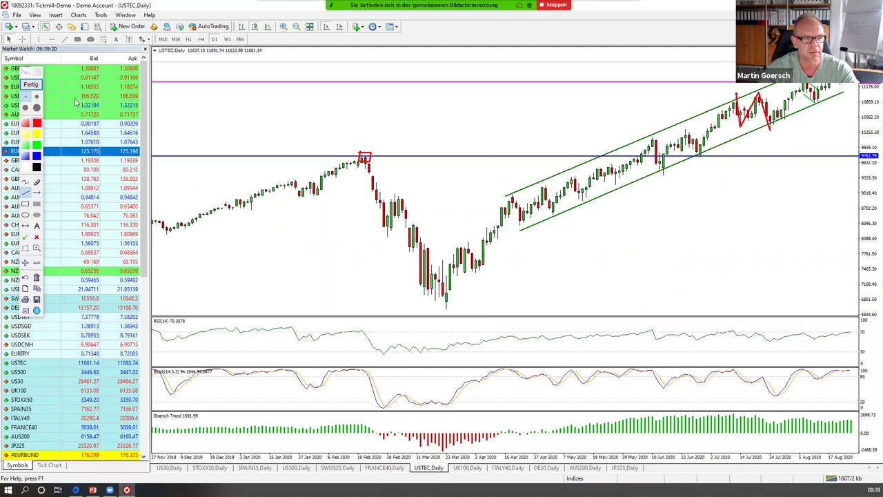
click(32, 84)
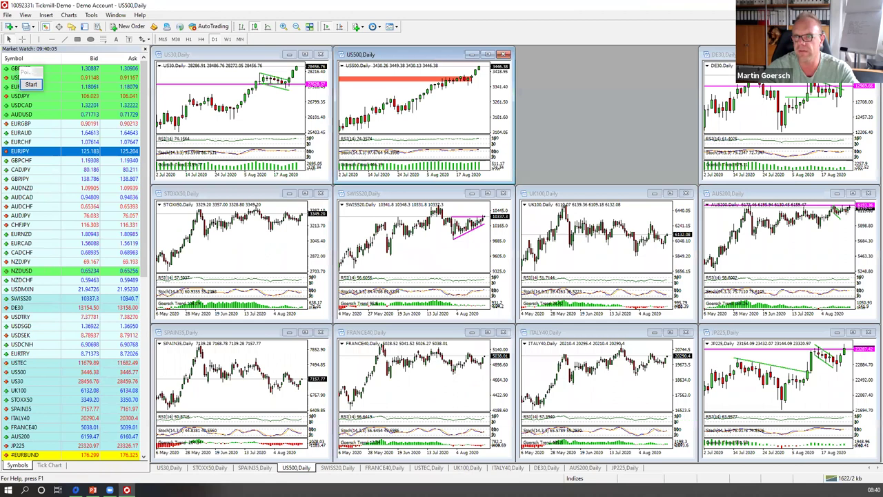
Step: Maximize the DE30 daily chart and remove the magenta horizontal line and the red rectangle at the July high
double_click(721, 54)
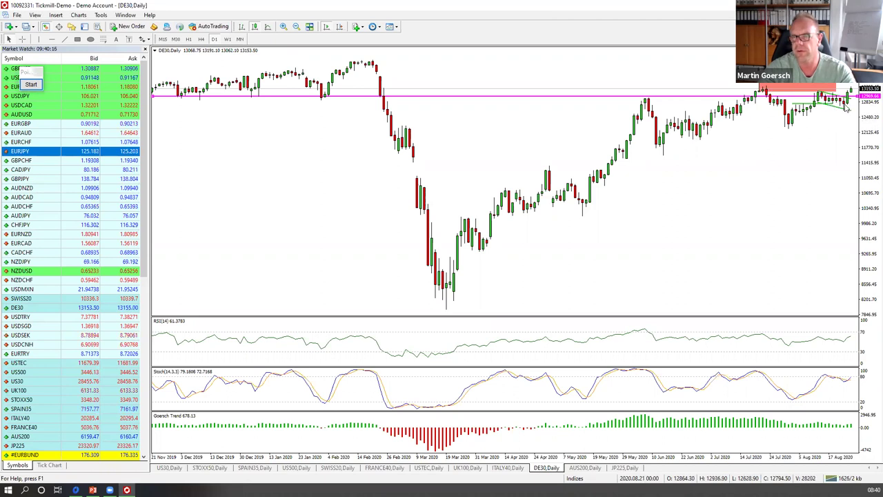
mouse_move(846, 107)
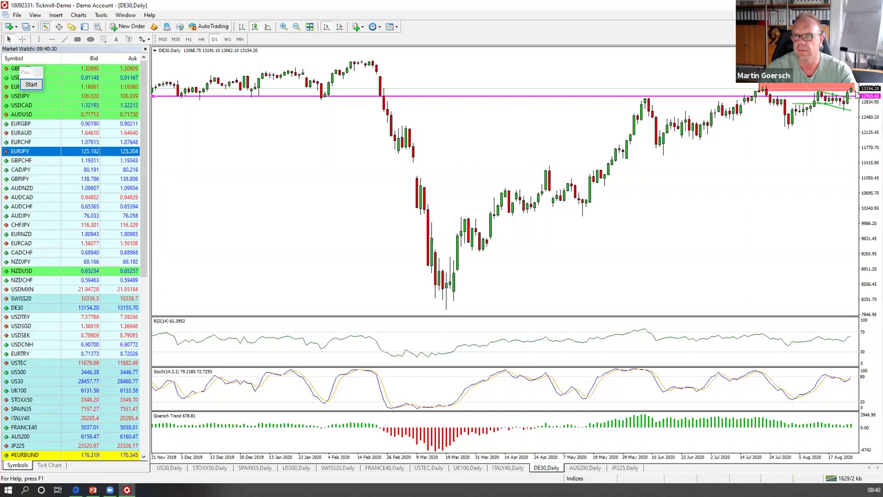
drag(836, 96, 832, 91)
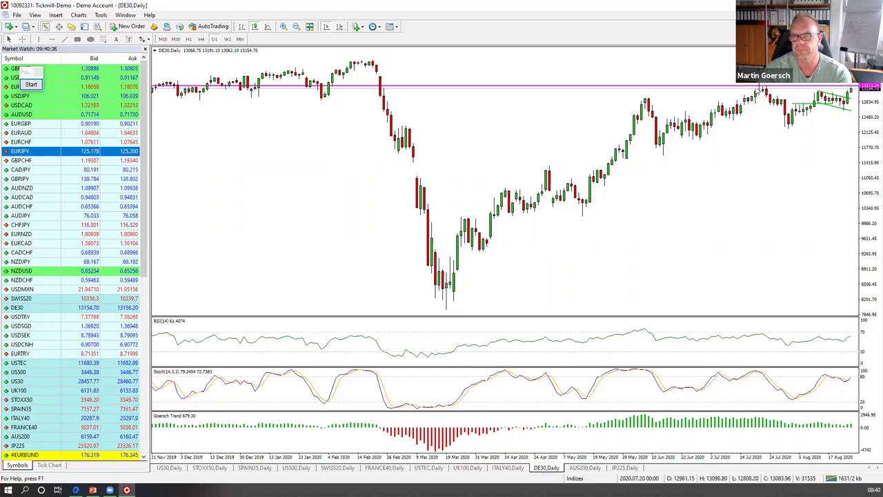
key(Delete)
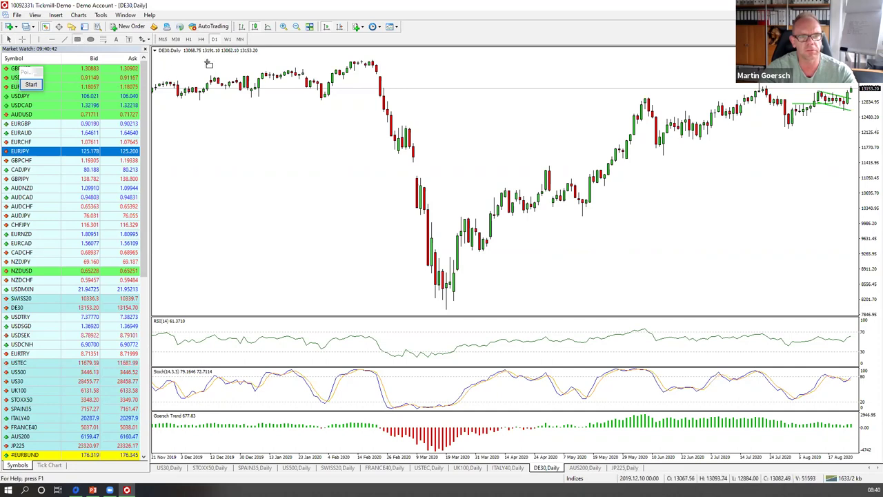
Step: Draw a rectangle from the July high to the latest candle on the DE30 chart and recolour it orange-red
mouse_move(757, 94)
drag(756, 93, 848, 87)
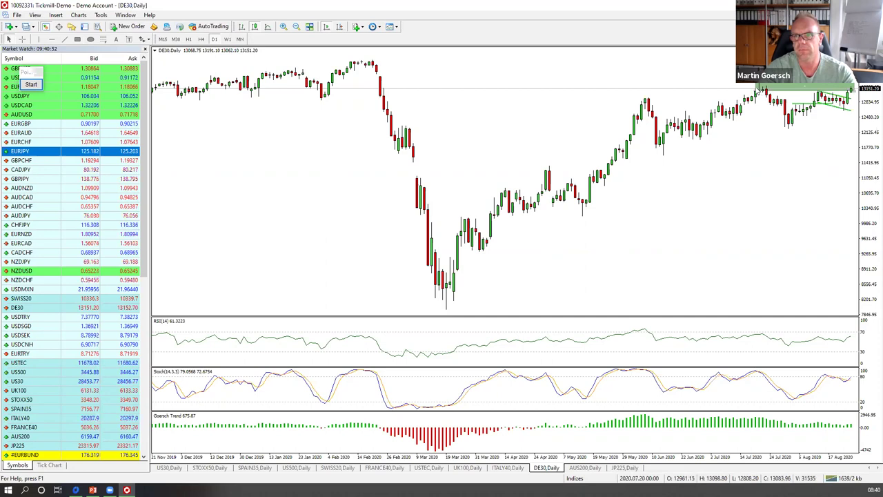
right_click(757, 90)
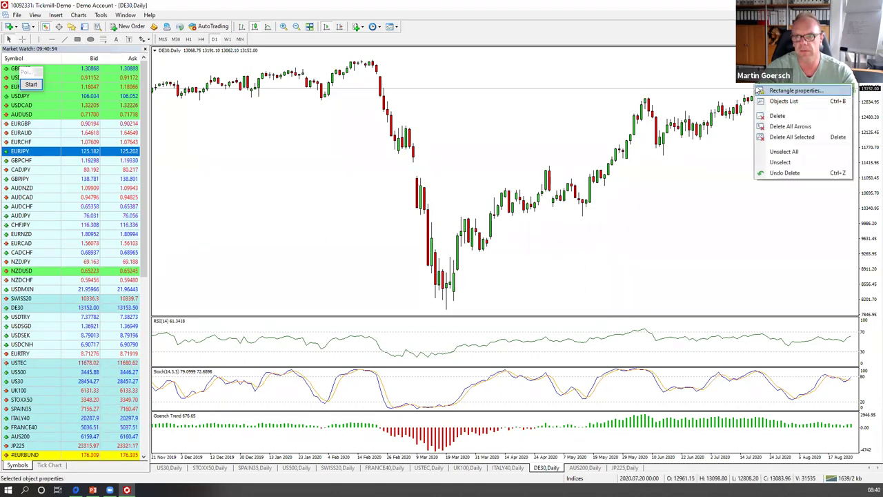
click(793, 90)
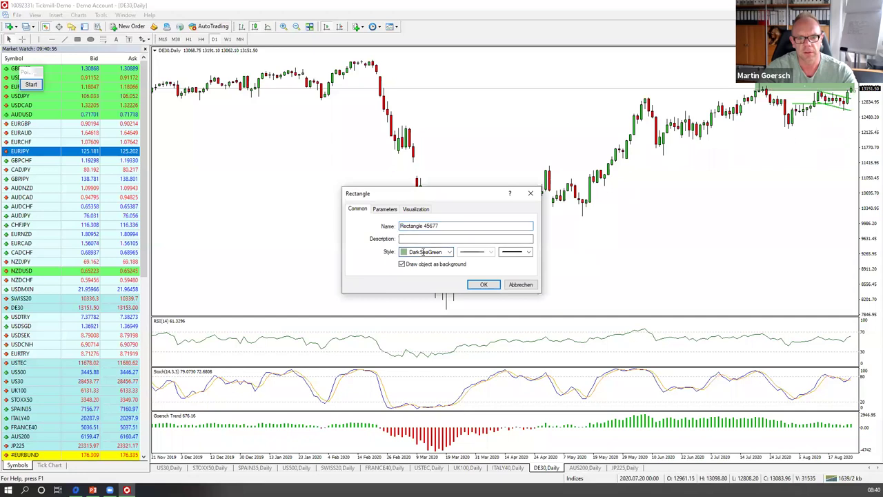
click(445, 252)
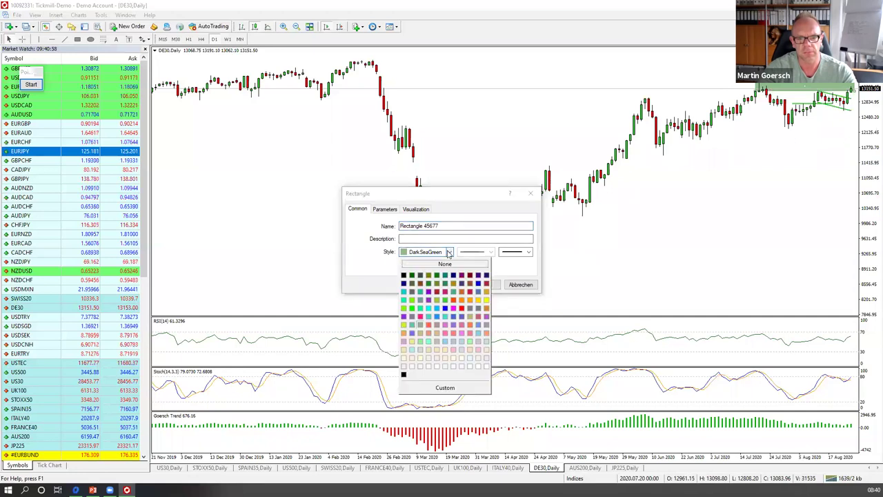
click(429, 327)
click(480, 285)
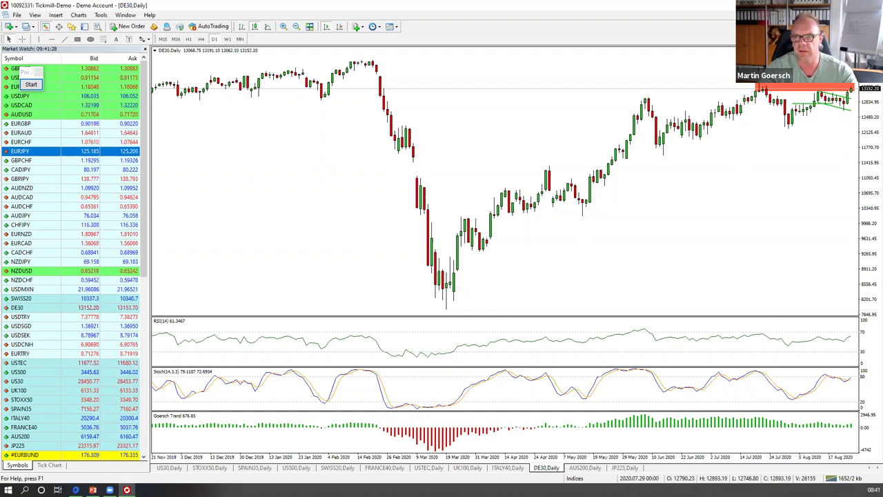
mouse_move(365, 64)
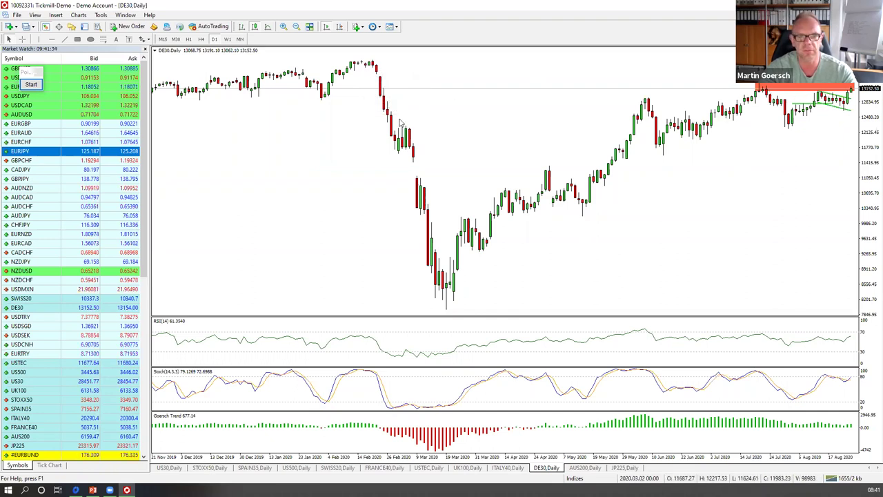
Step: Tile the chart windows and review the JP225 and AUS200 daily charts maximized one after the other
key(alt+r)
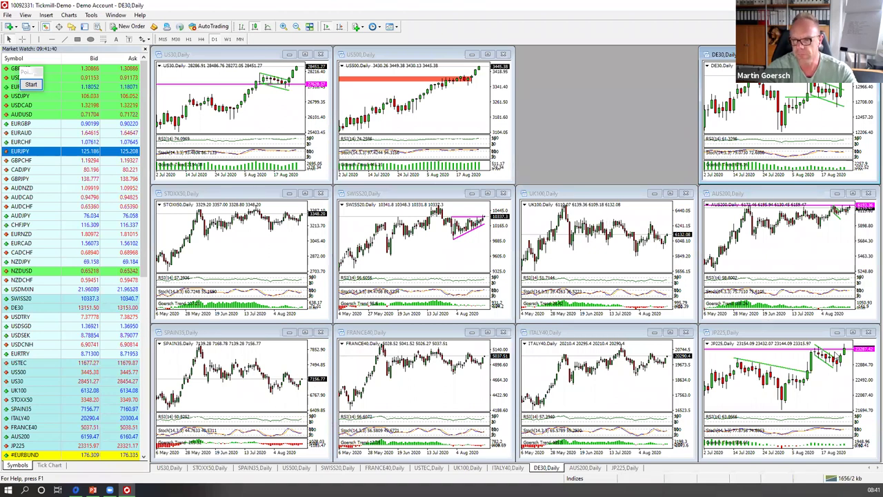
click(853, 334)
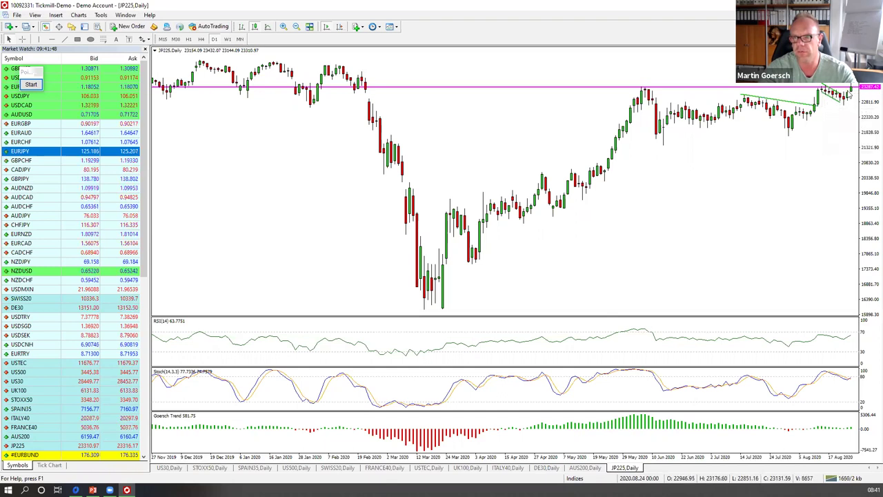
mouse_move(848, 95)
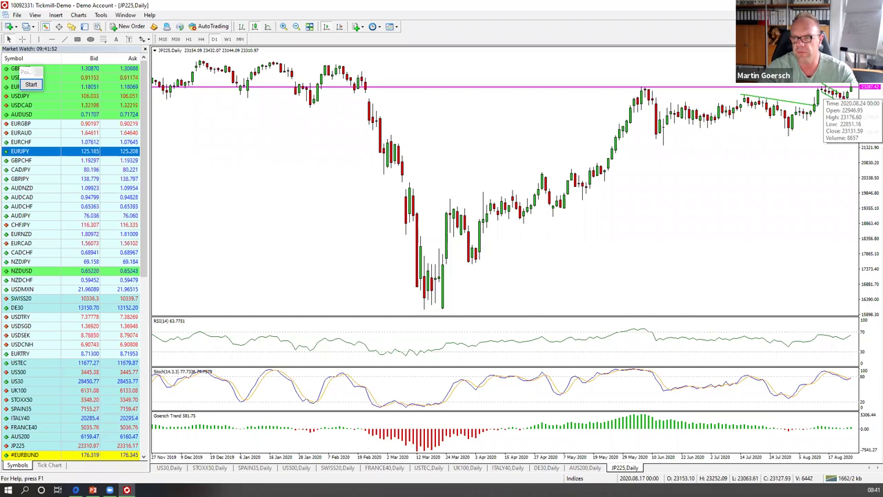
key(alt+r)
double_click(854, 194)
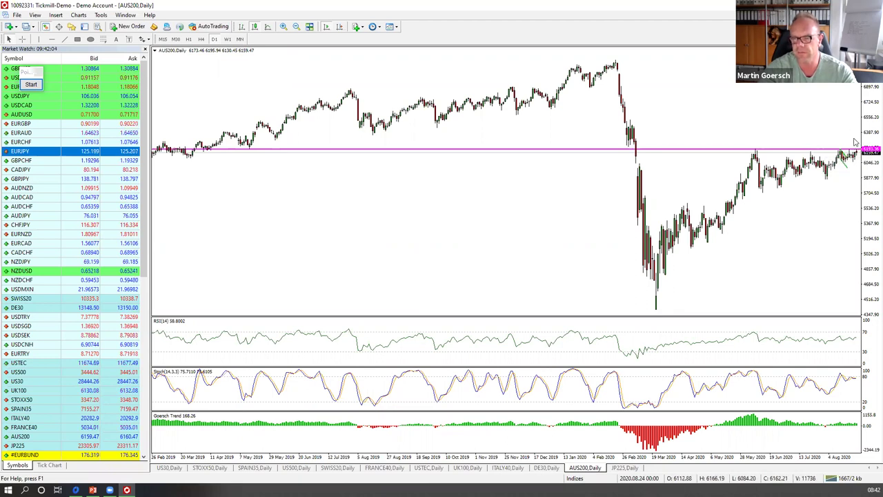
Step: Maximize the SWISS20 daily chart and examine the magenta triangle around the August candles
click(870, 14)
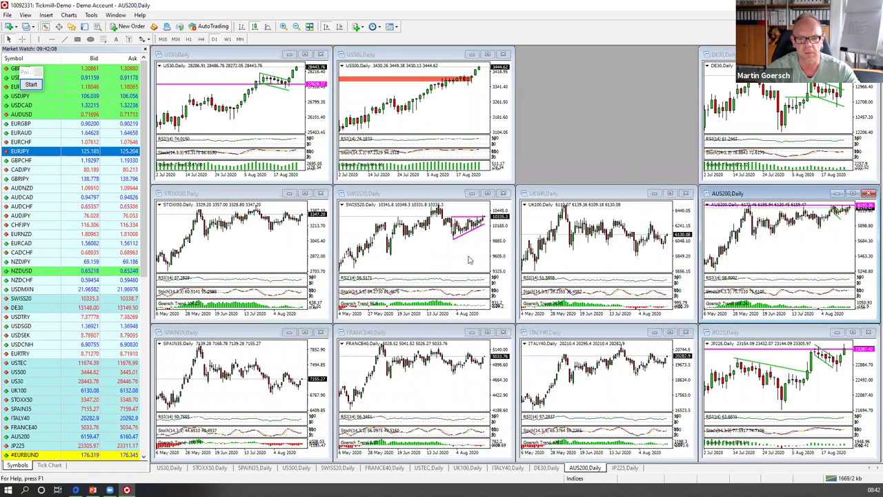
click(487, 193)
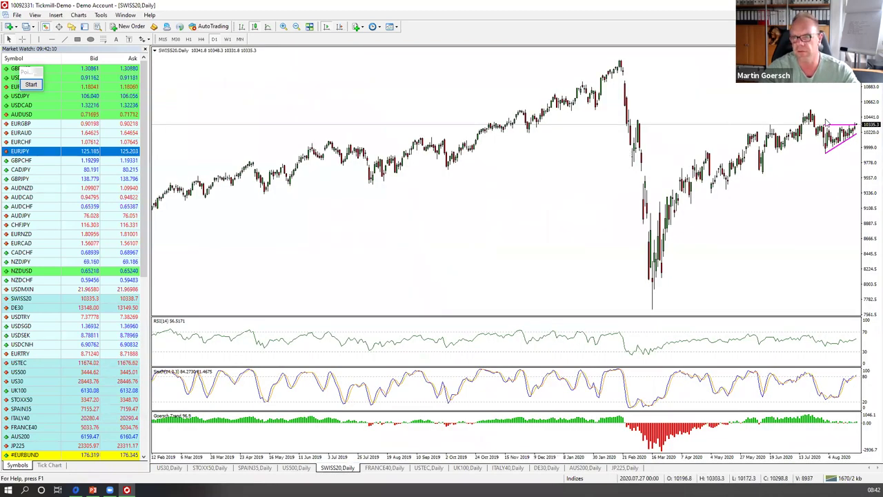
click(855, 125)
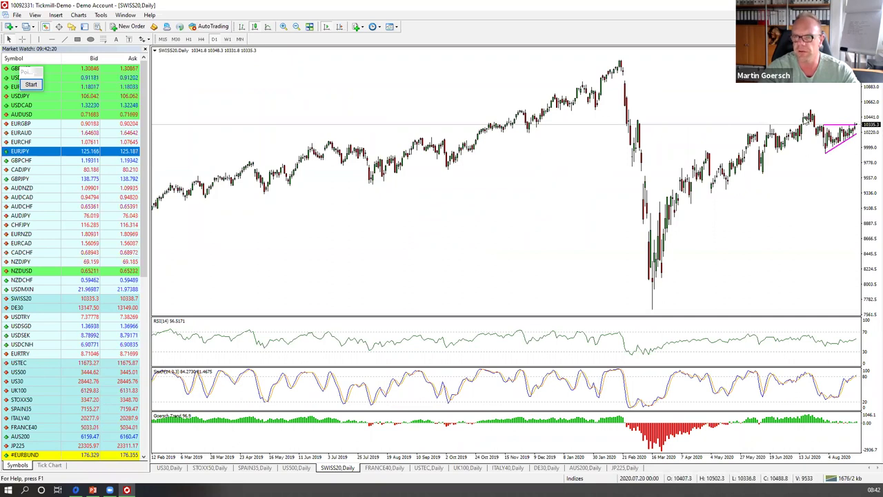
Step: Restore the tiled layout and load the AUDNZD chart profile
key(alt+r)
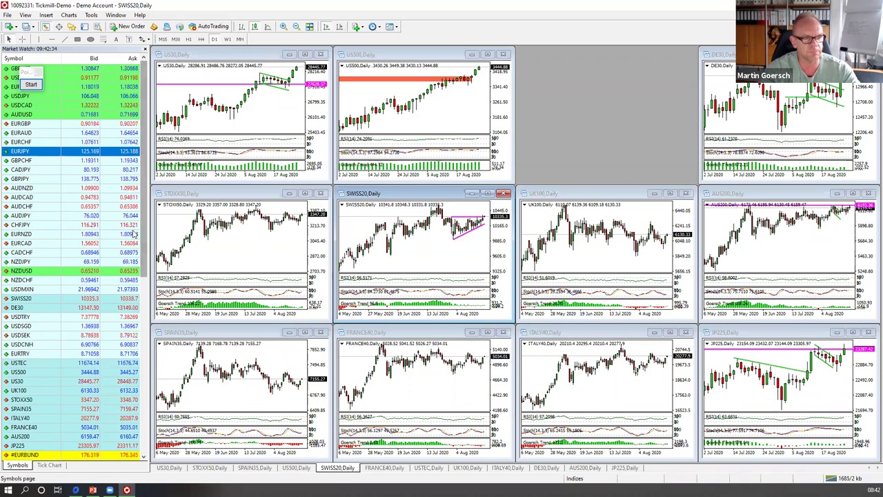
click(7, 16)
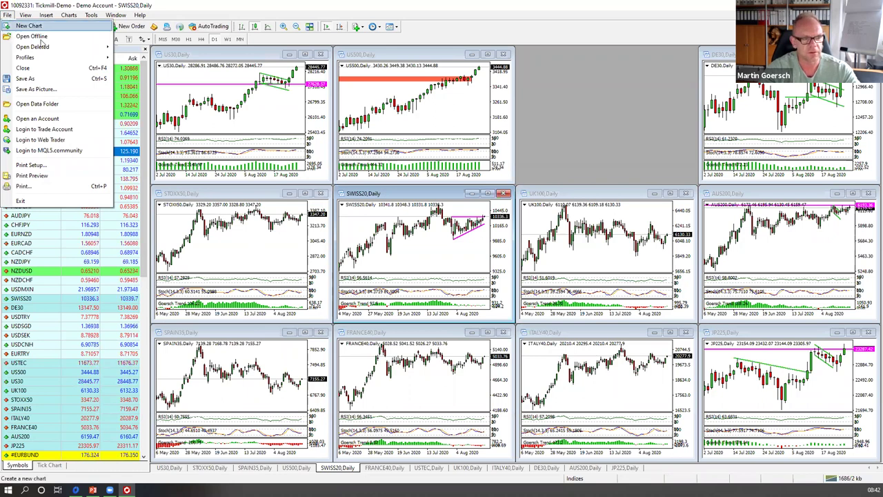
mouse_move(47, 60)
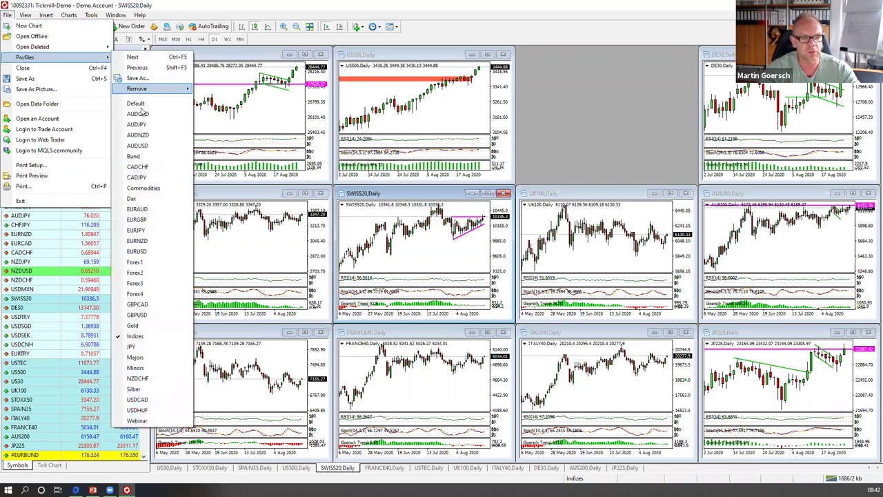
click(147, 137)
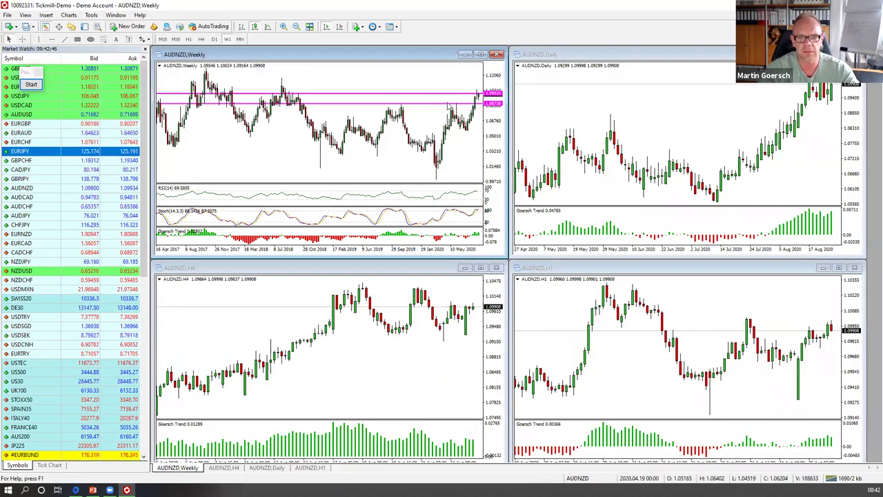
Step: Maximize the AUDNZD weekly chart and inspect the latest candles against the two magenta horizontal levels at closer zoom
click(481, 55)
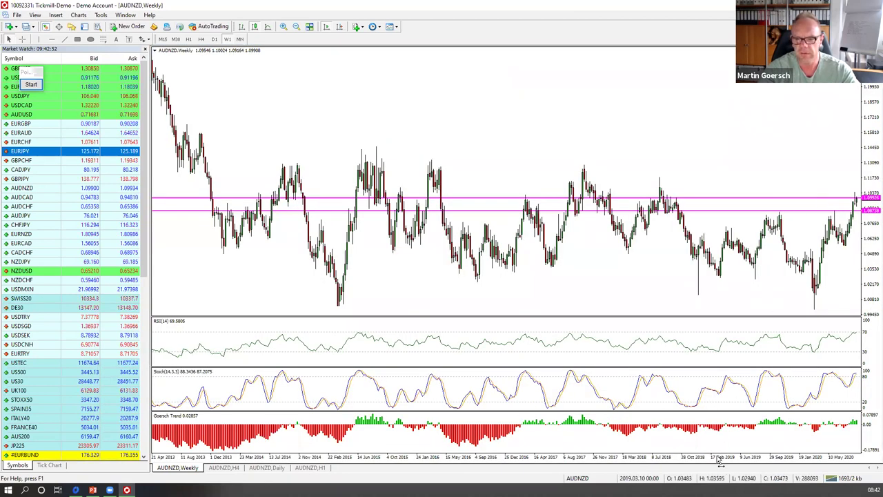
key(plus)
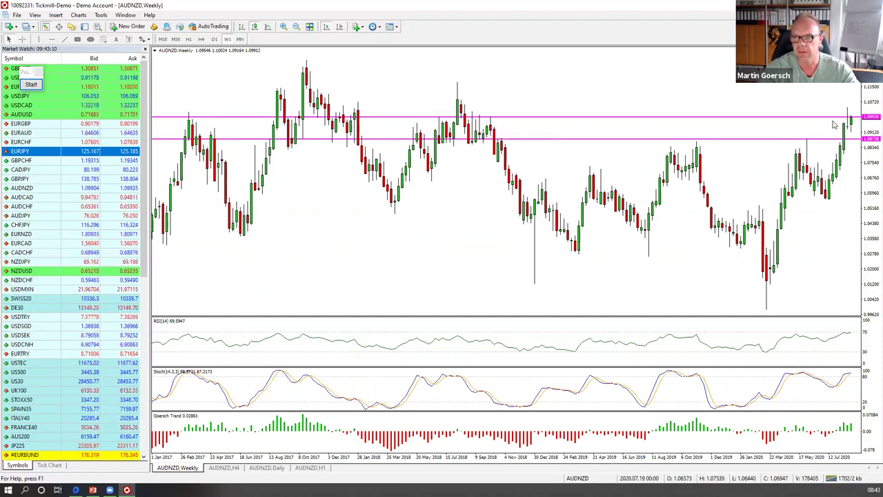
mouse_move(851, 133)
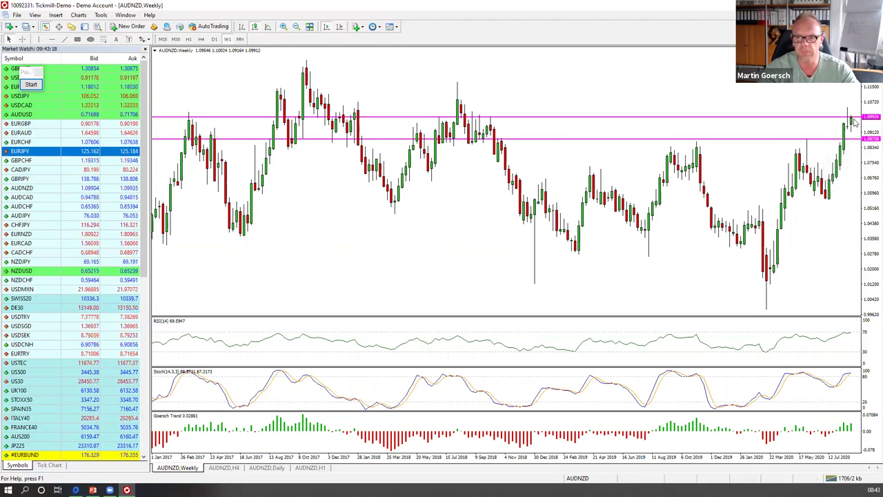
Step: Sketch a candle sequence above the weekly chart's latest candles using filled rectangles, tall green, small red and tall green, and end the screen annotation
click(31, 84)
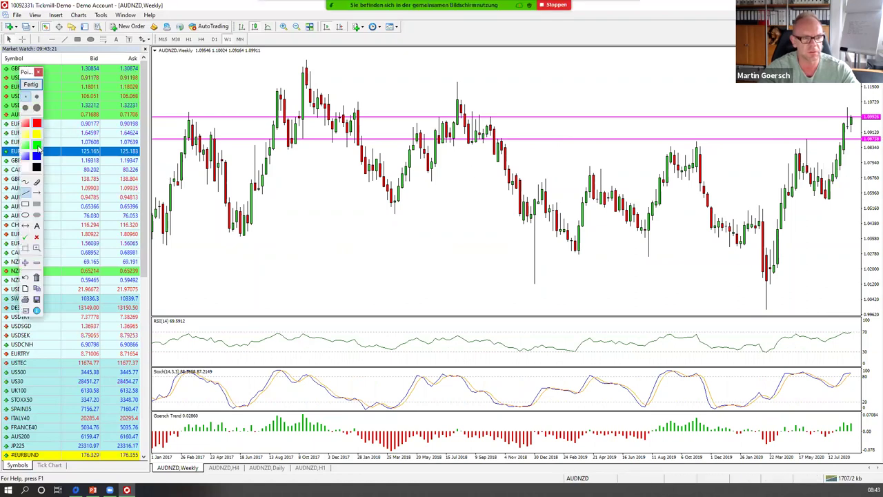
click(36, 206)
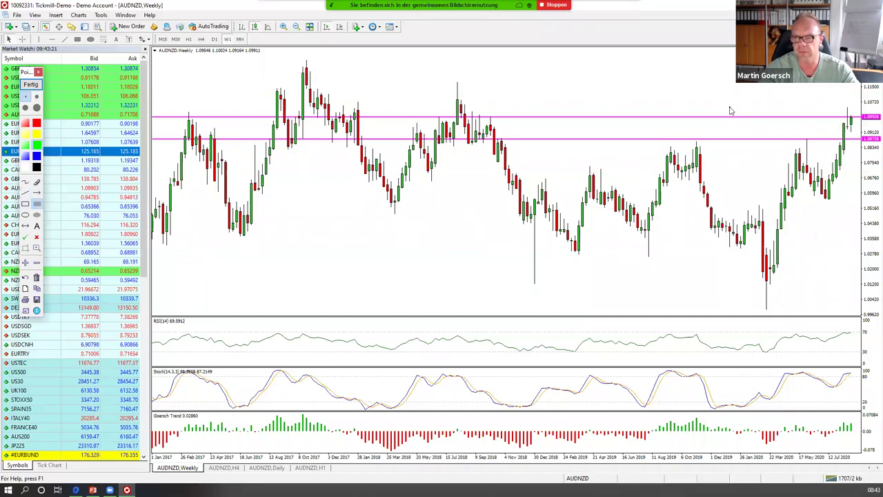
drag(784, 145, 788, 154)
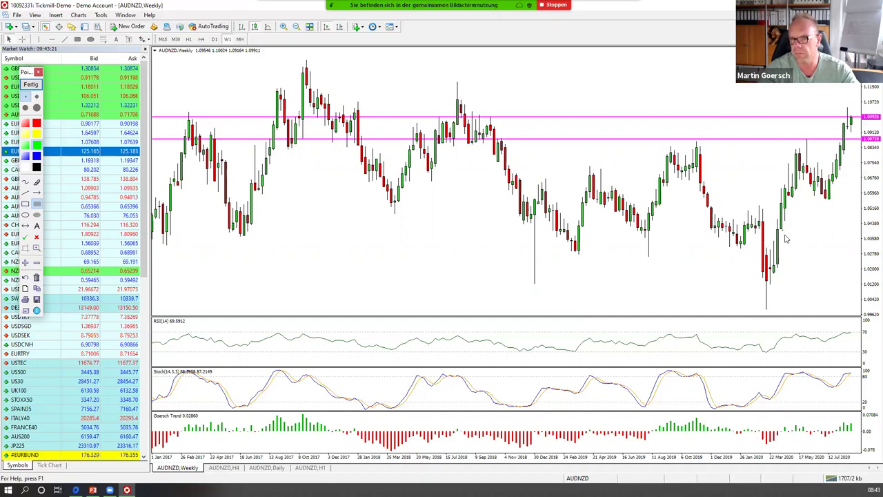
drag(705, 90, 707, 48)
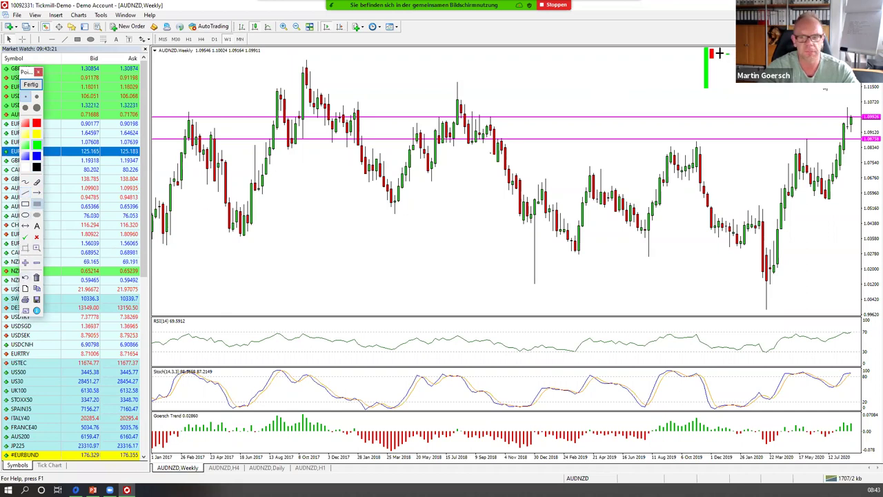
mouse_move(730, 42)
mouse_down()
mouse_move(730, 55)
mouse_move(729, 22)
mouse_up()
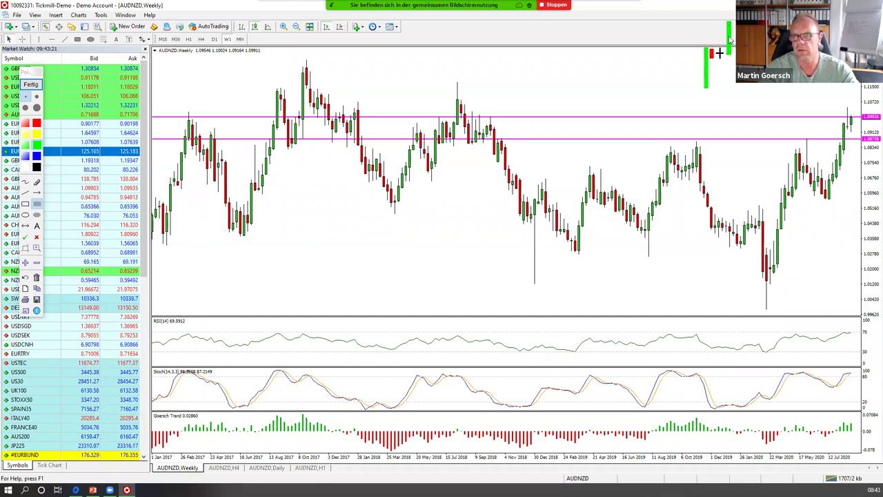
click(32, 85)
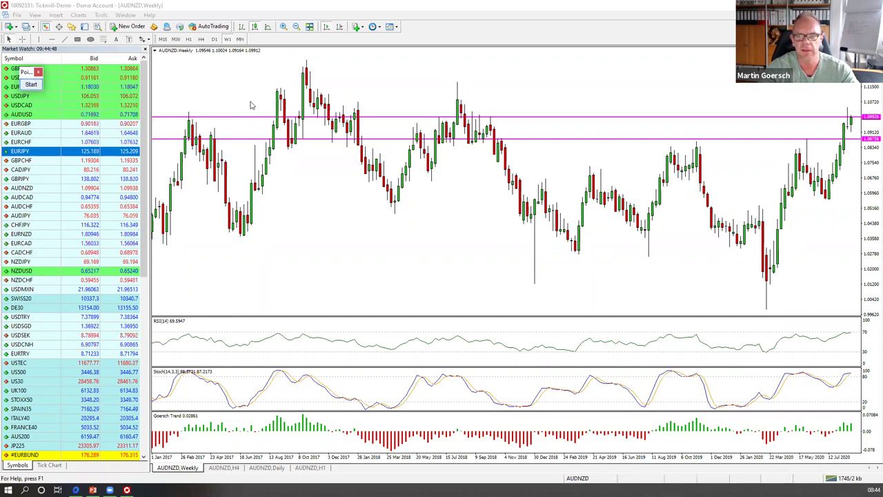
Step: Tile the AUDNZD charts, maximize the daily chart and draw a short falling green trendline below the latest August candles
key(alt+r)
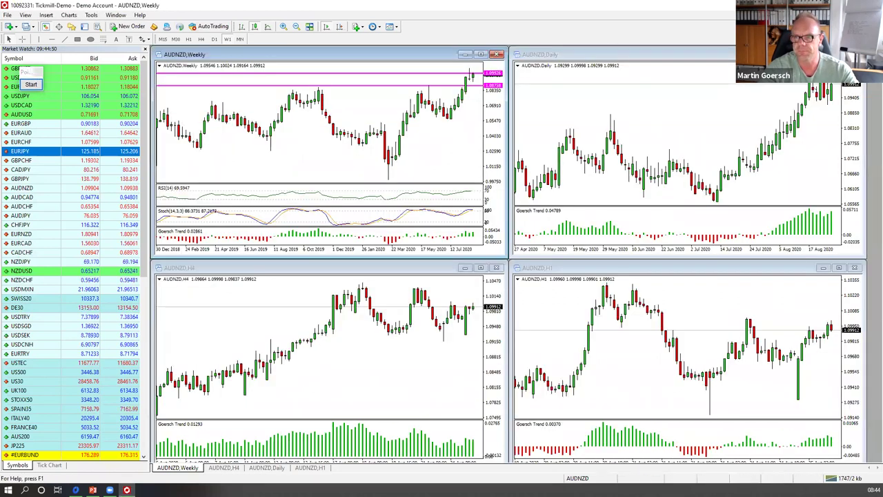
key(alt+r)
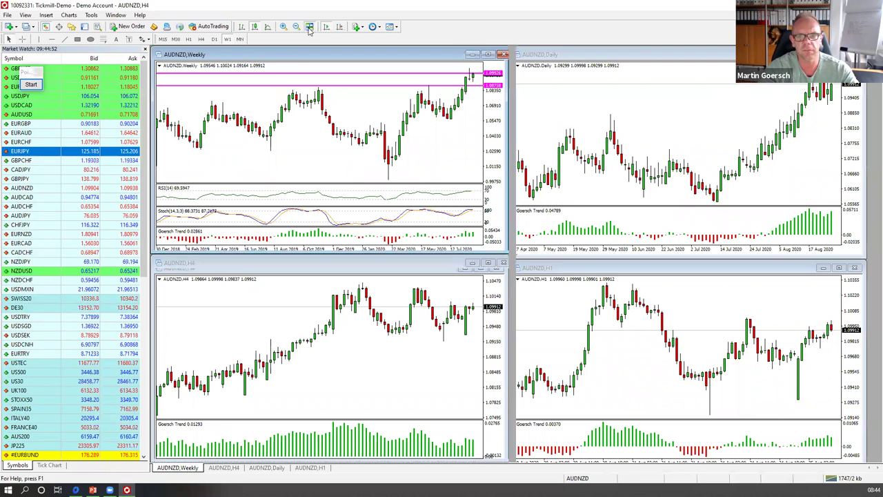
key(ctrl+F10)
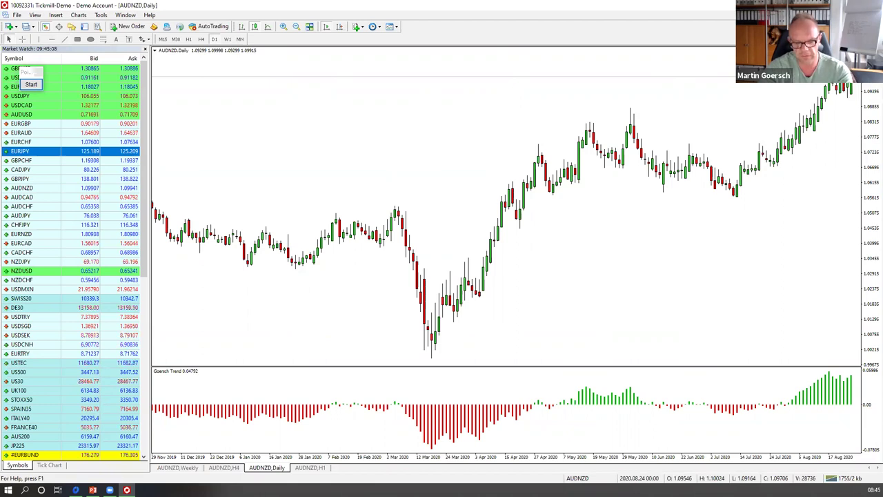
drag(828, 90, 851, 102)
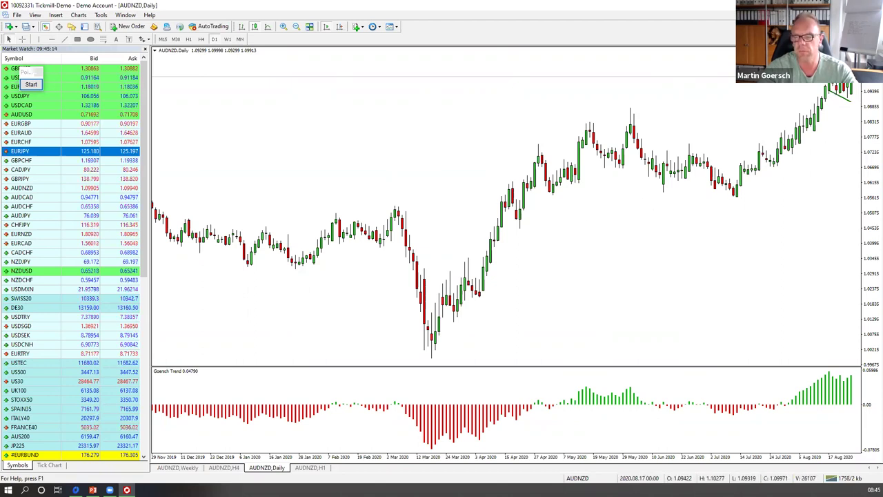
Step: Annotate the daily chart with a blue rising line along the July–August advance and a falling line under the latest candles, and end the annotation
click(31, 84)
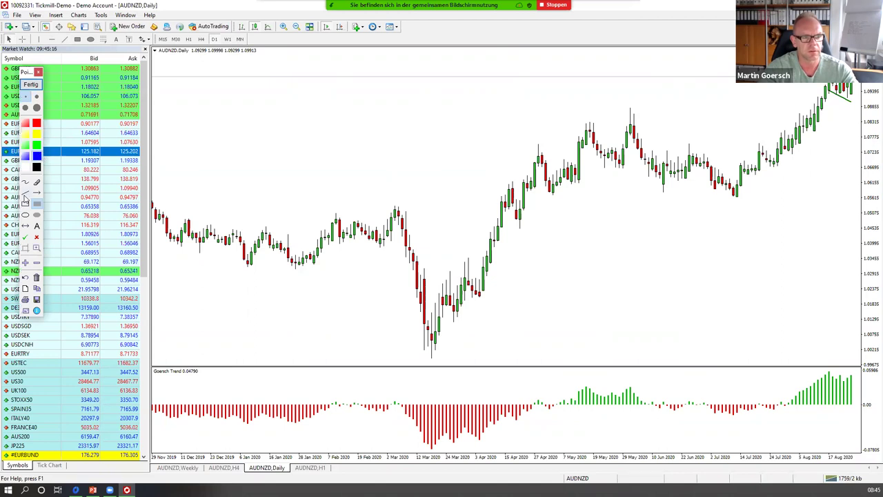
click(24, 195)
drag(752, 199, 822, 81)
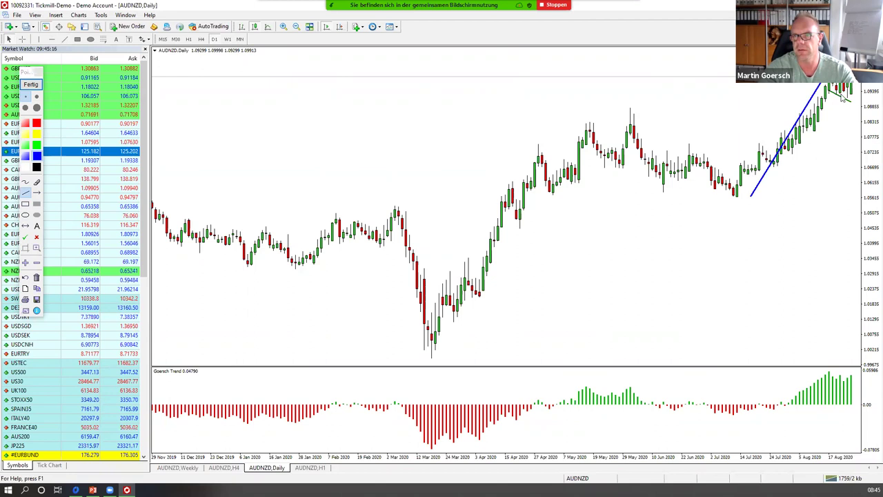
drag(853, 102, 853, 103)
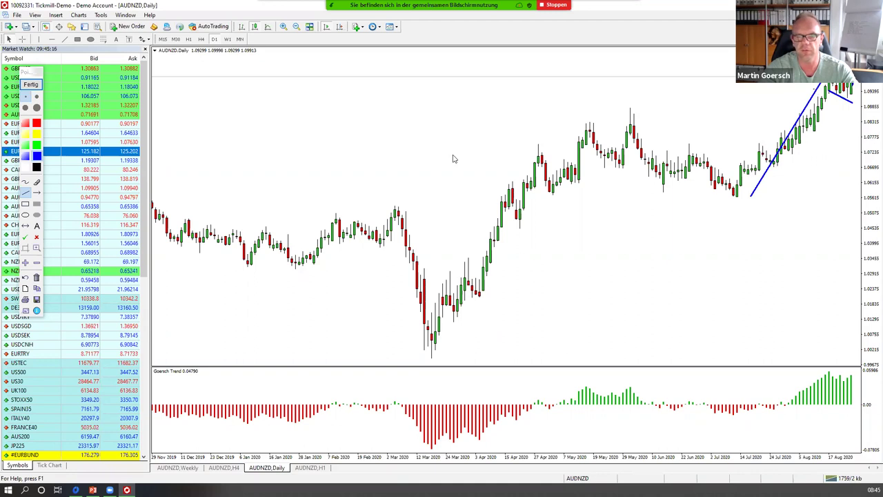
click(31, 84)
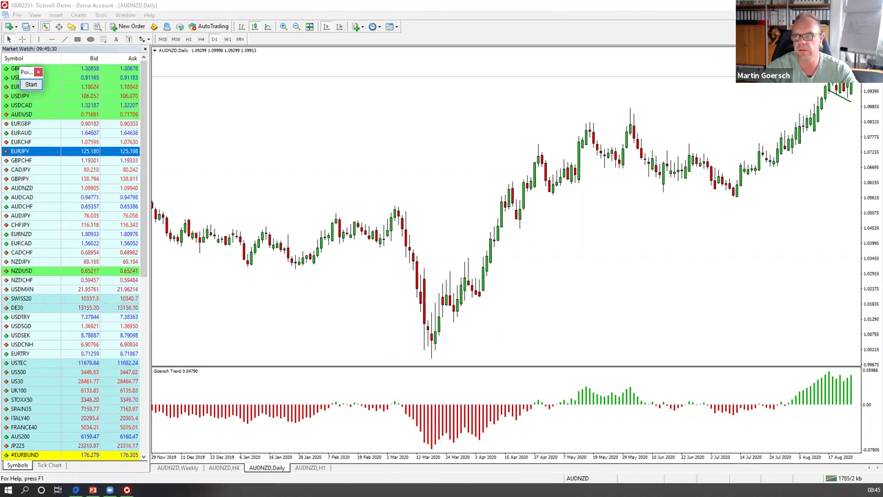
Step: Maximize the AUDNZD H4 chart and annotate its late-August candles with a blue falling channel and a short horizontal line at the last high
key(alt+r)
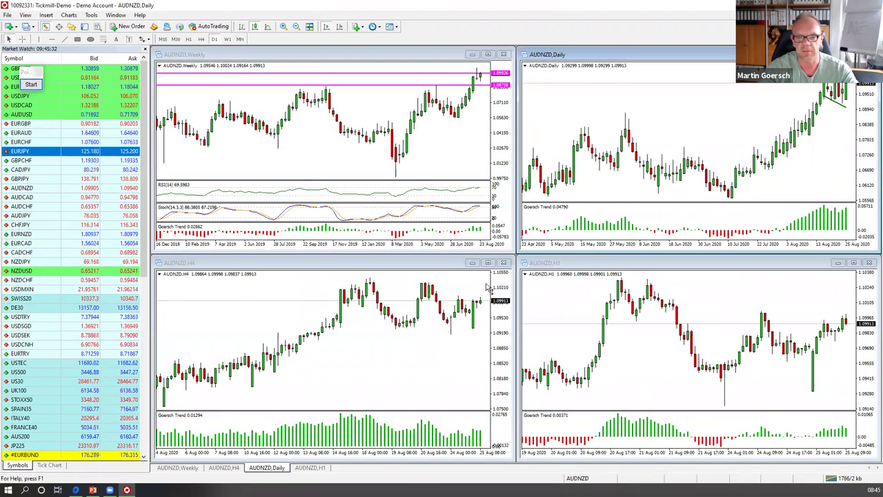
click(488, 263)
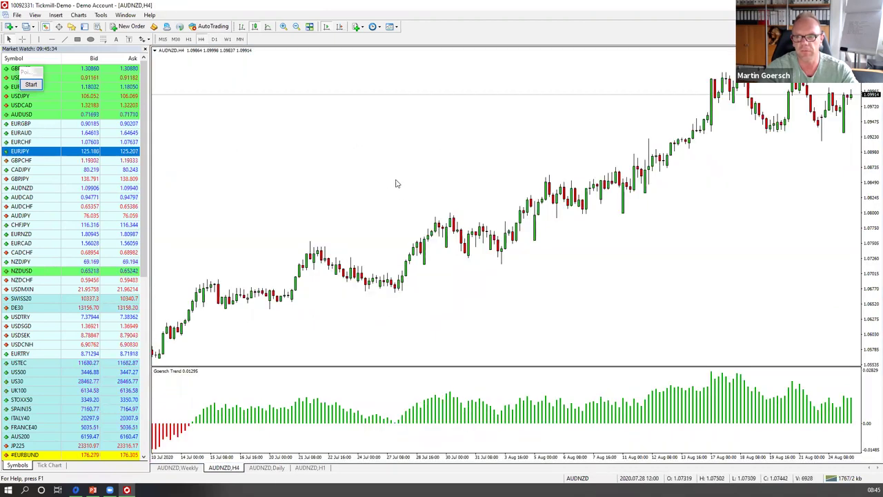
click(31, 84)
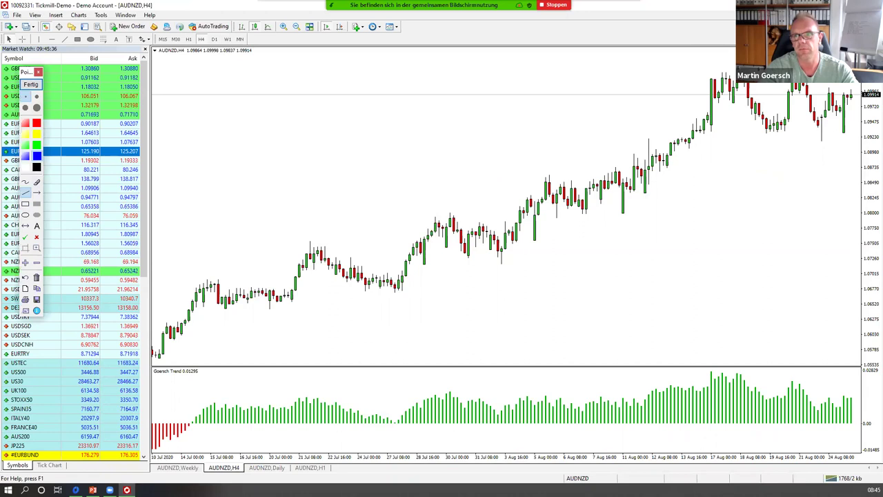
drag(857, 93, 856, 91)
drag(710, 112, 848, 147)
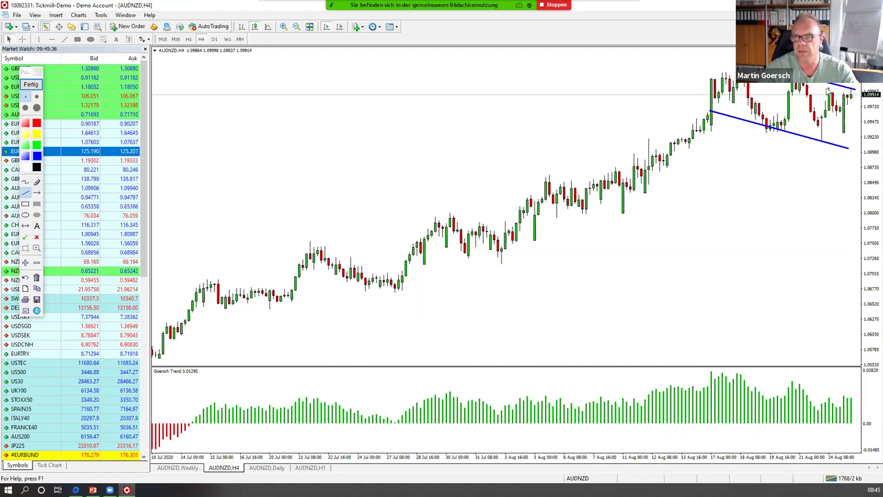
drag(835, 91, 856, 90)
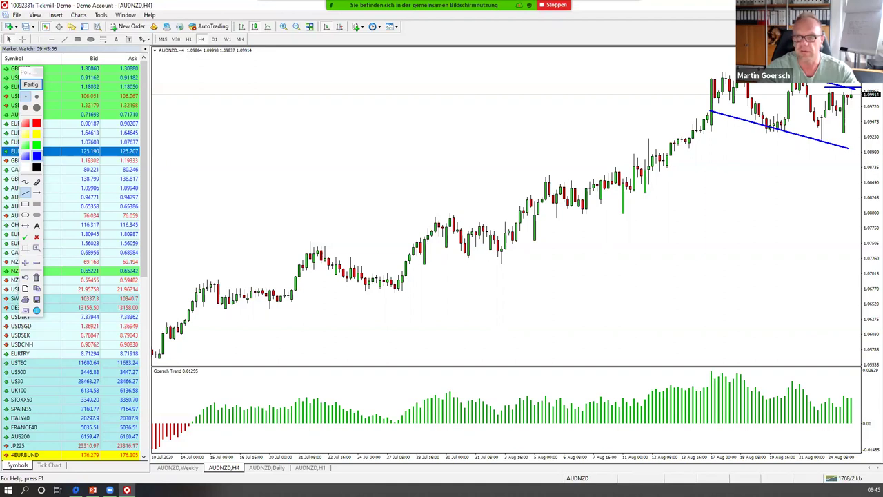
click(33, 84)
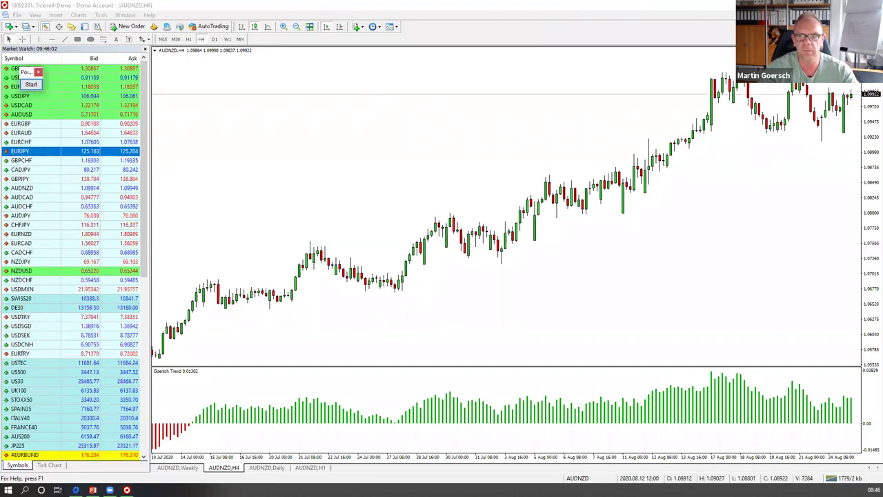
Step: Add horizontal lines on the maximized AUDNZD weekly chart at the July 2018 high and the October 2017 high
key(alt+r)
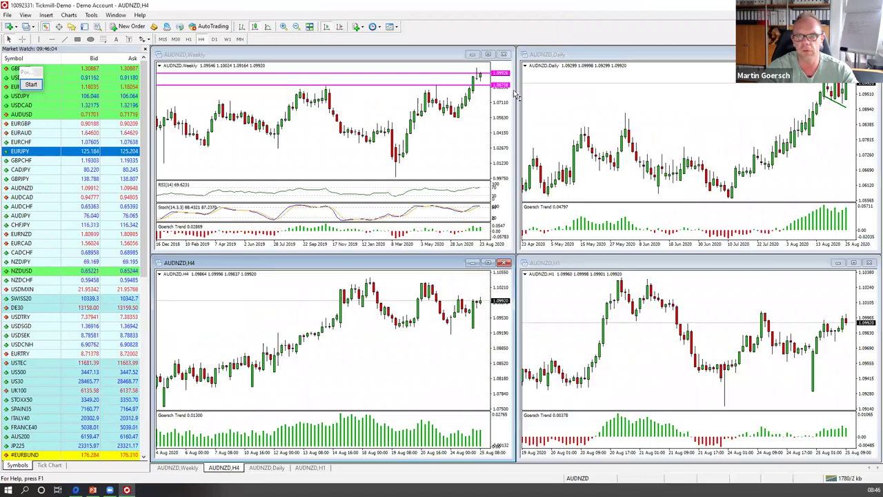
double_click(486, 59)
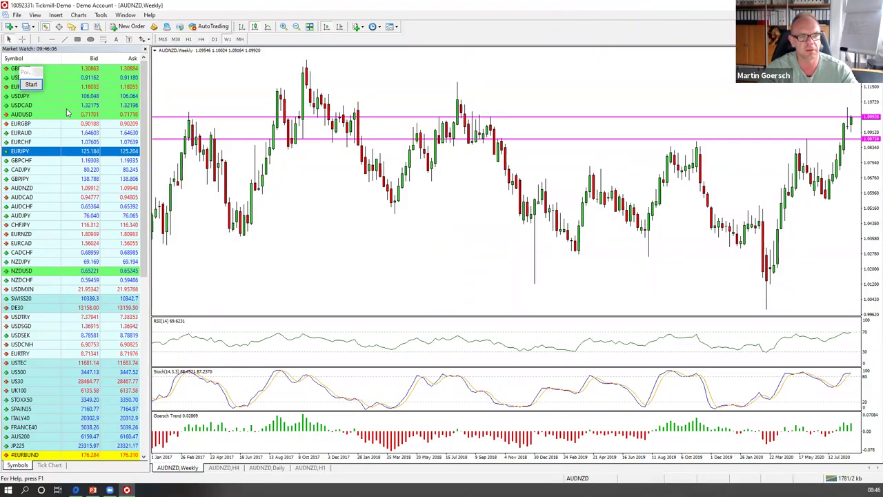
click(52, 39)
click(457, 83)
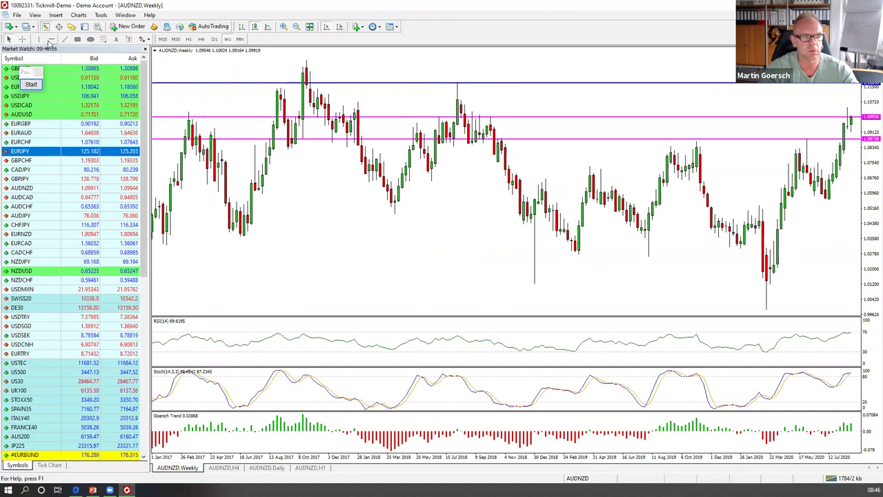
click(308, 62)
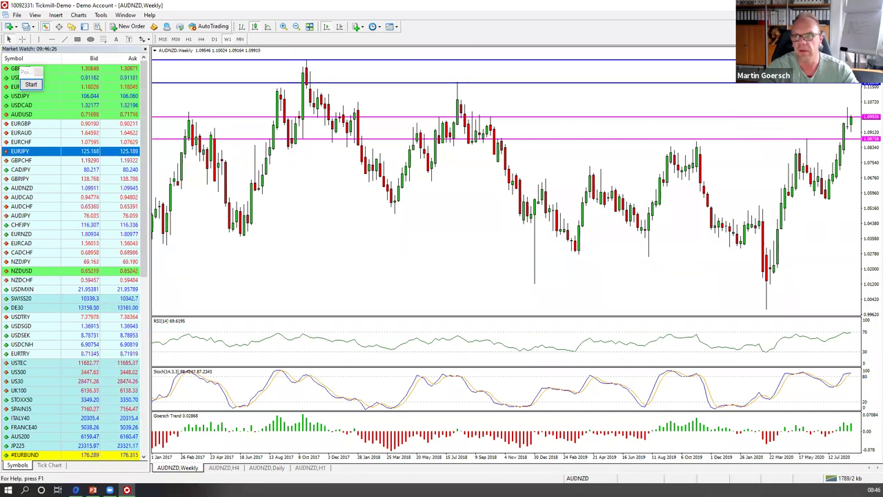
Step: Restore the tiled layout and load the AUDUSD chart profile
click(865, 14)
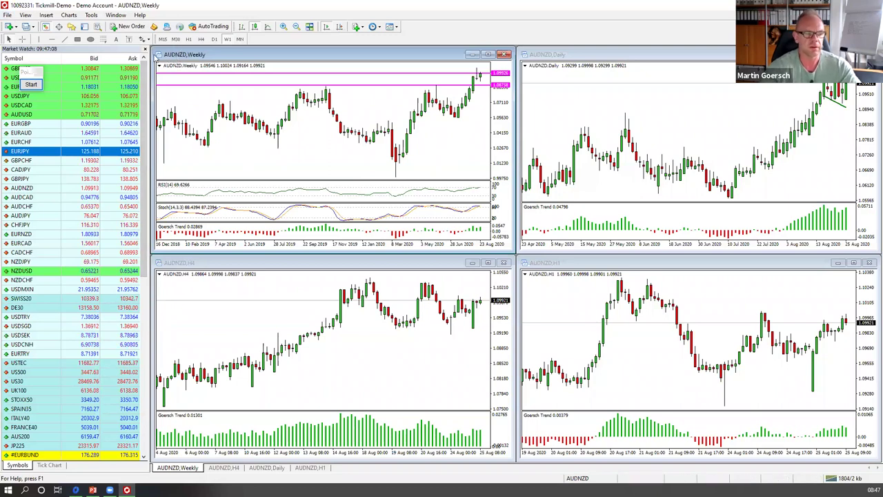
click(7, 15)
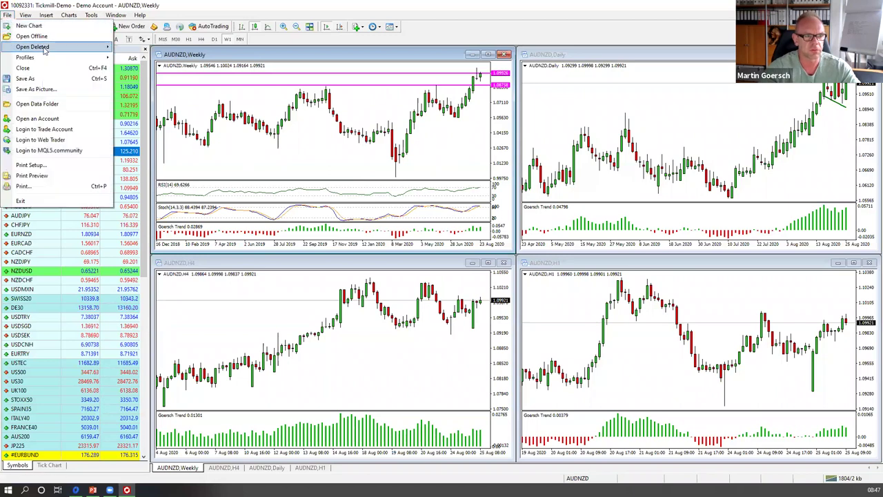
mouse_move(47, 58)
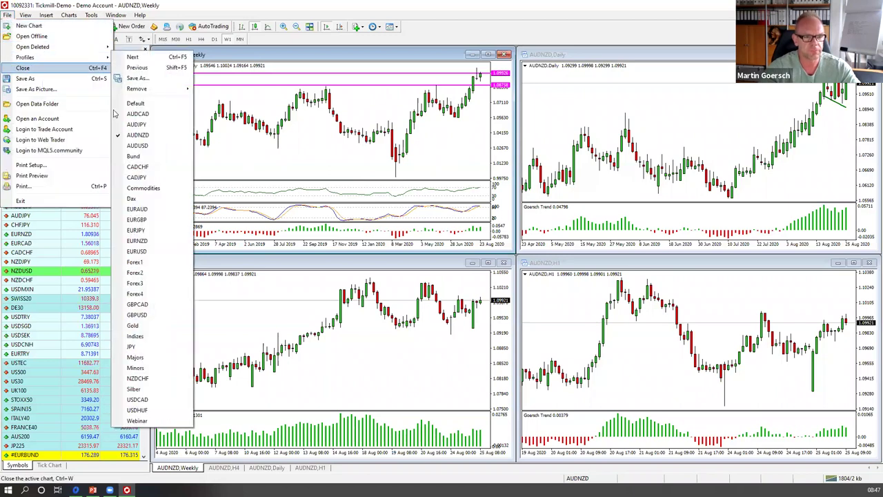
click(136, 146)
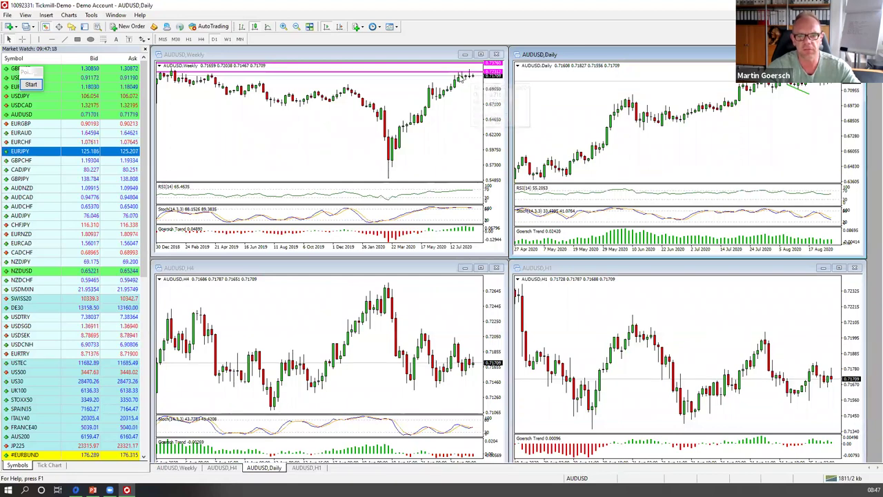
Step: Maximize the AUDUSD weekly chart, examine the RSI and the latest candles against the two magenta levels, and restore the tiled layout
click(482, 55)
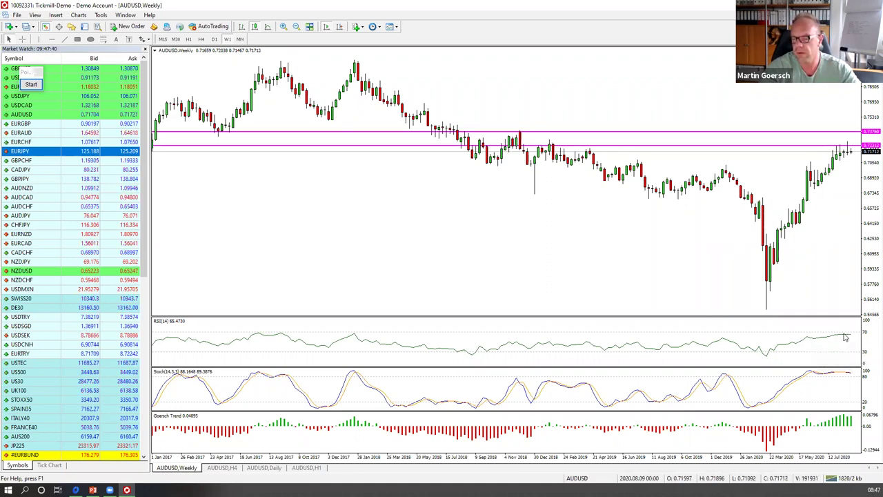
mouse_move(846, 335)
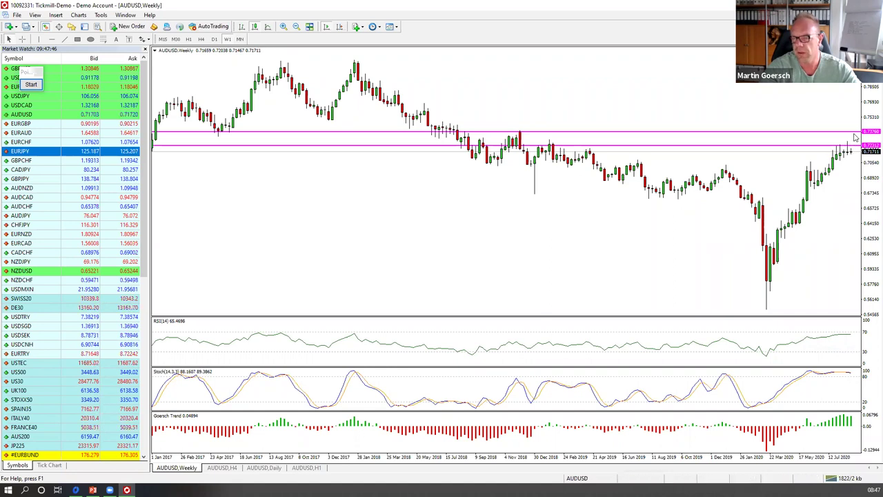
key(alt+r)
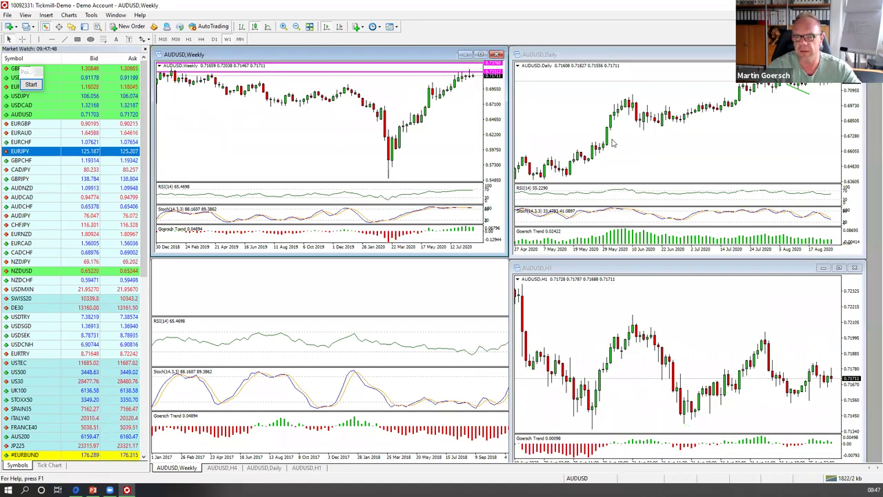
Step: Maximize the AUDUSD daily chart, inspect the mid-August candles near the green trendline, and restore the tiled layout
click(839, 54)
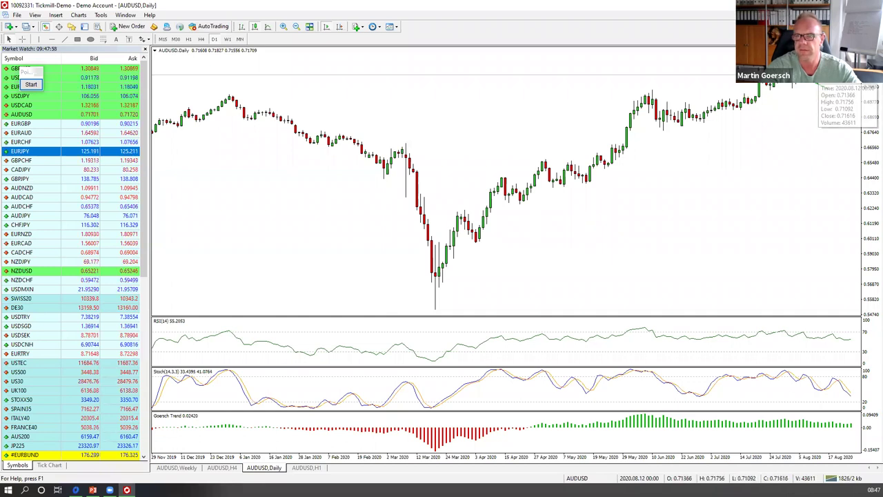
mouse_move(822, 81)
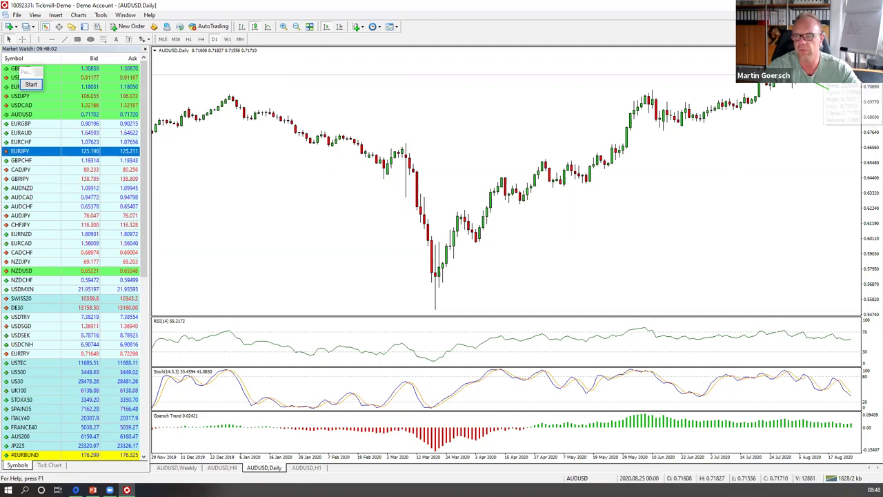
key(alt+r)
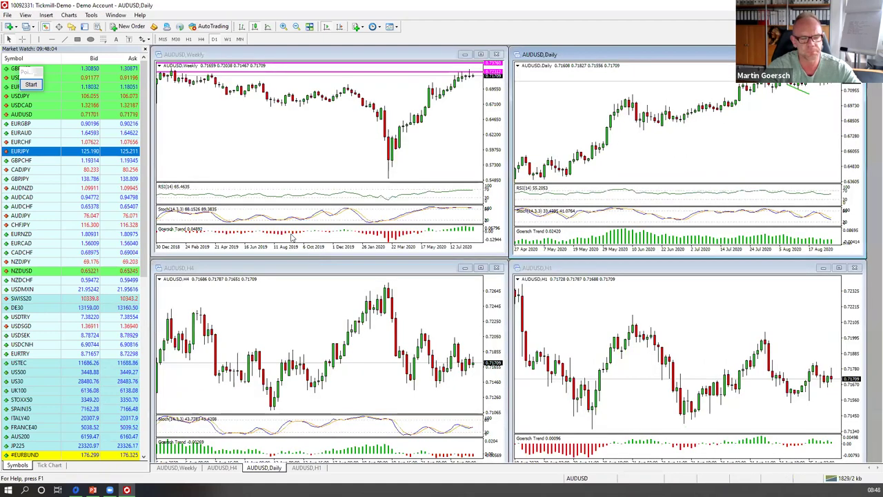
Step: Load the Forex3 chart profile and maximize the NZDUSD daily chart to examine its latest candles and indicators
click(9, 15)
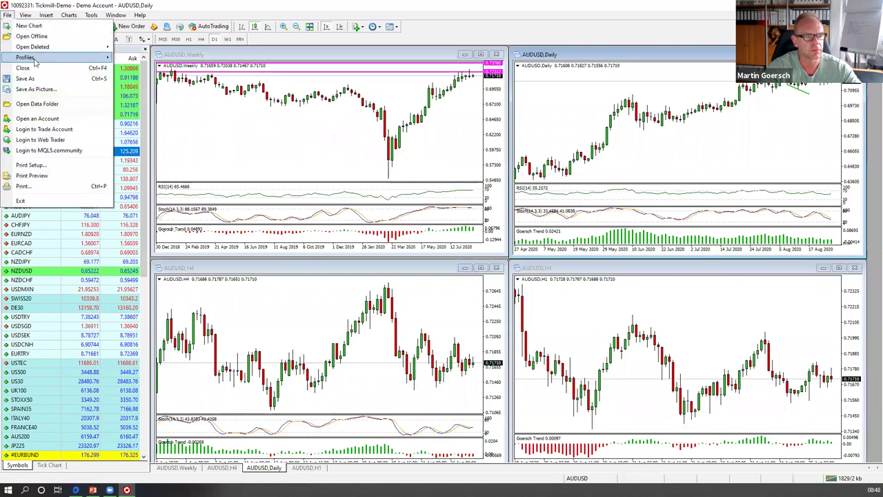
mouse_move(35, 62)
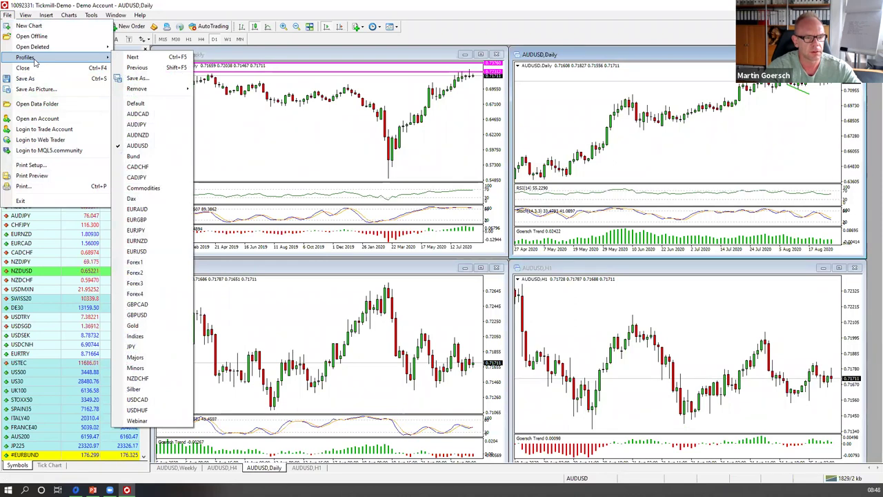
click(140, 294)
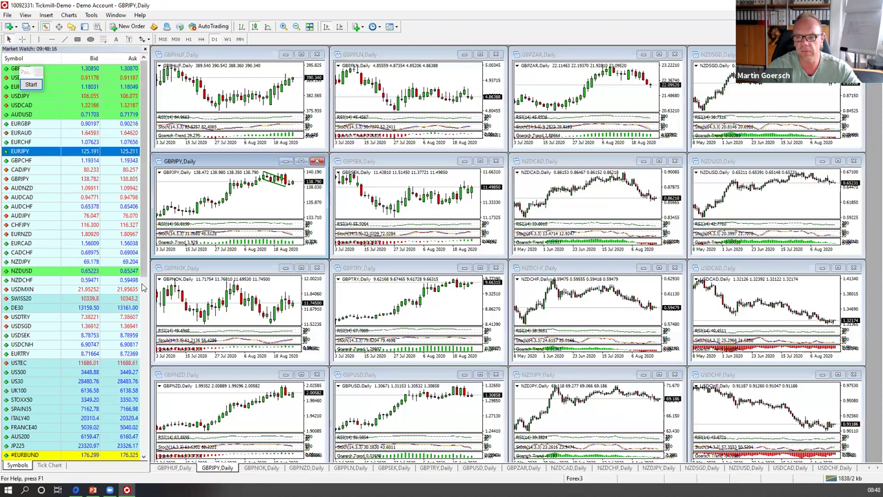
click(838, 160)
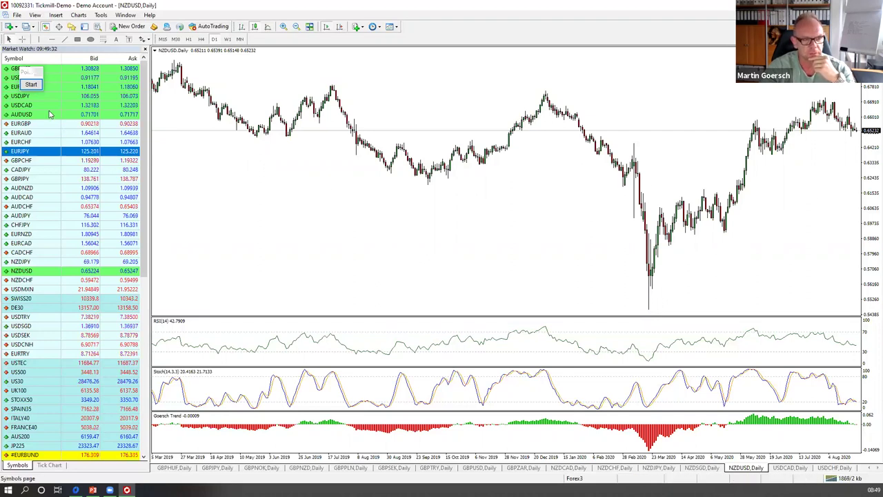
Step: Restore the tiled layout and load the EURJPY chart profile
click(17, 15)
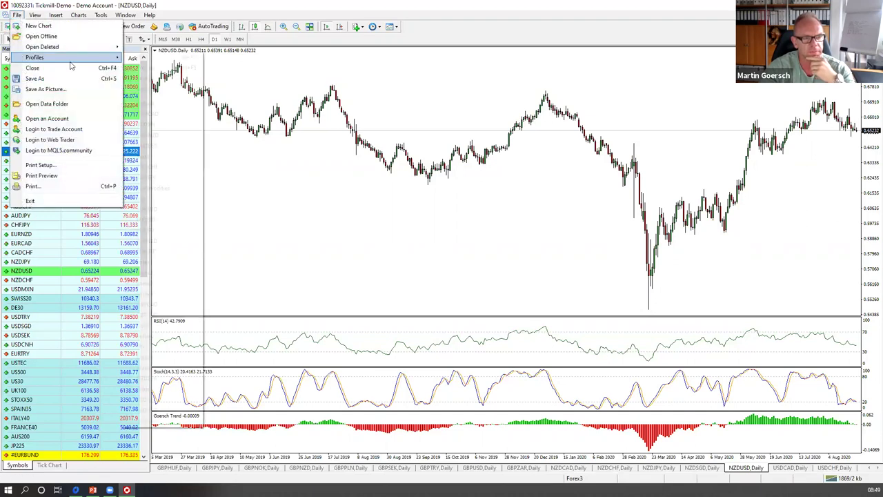
mouse_move(82, 57)
click(166, 71)
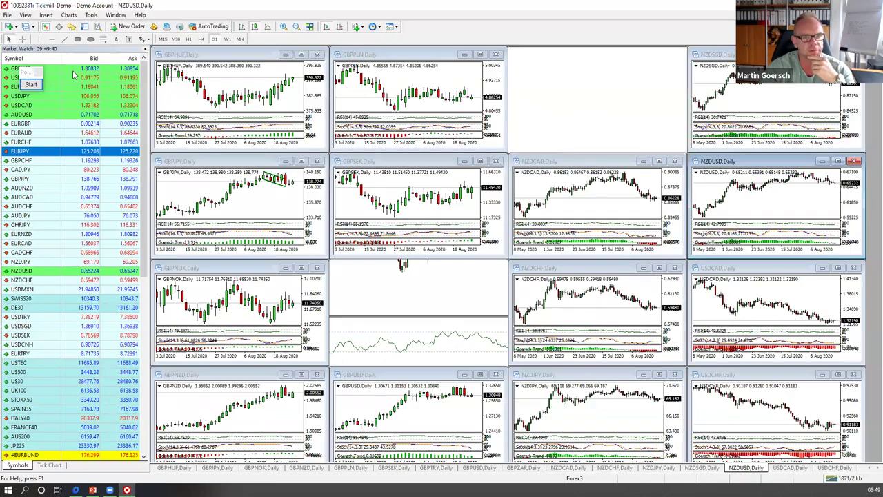
click(9, 15)
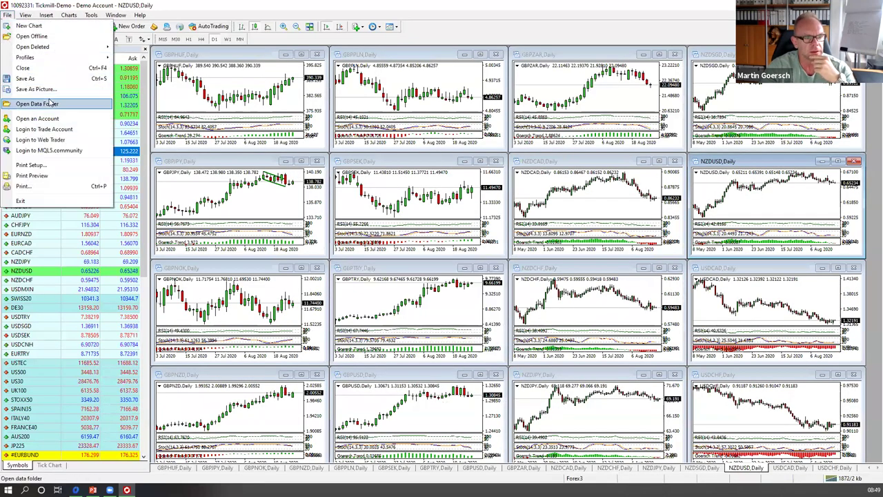
mouse_move(51, 61)
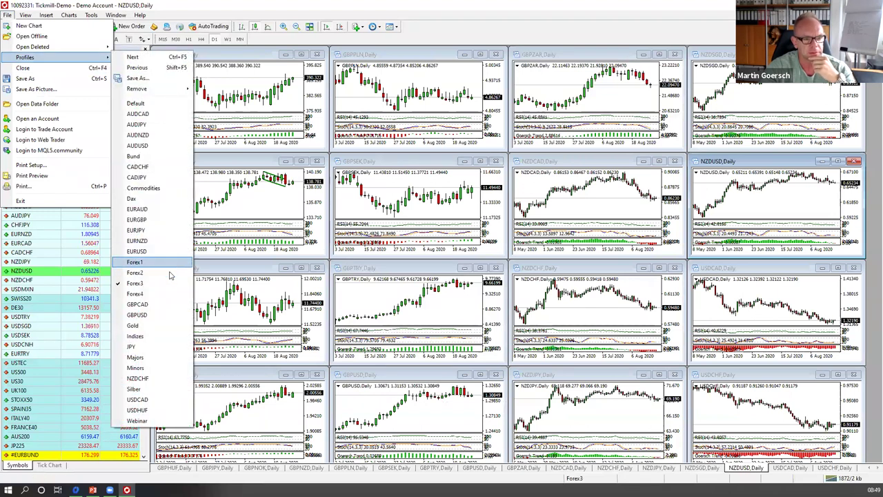
click(154, 232)
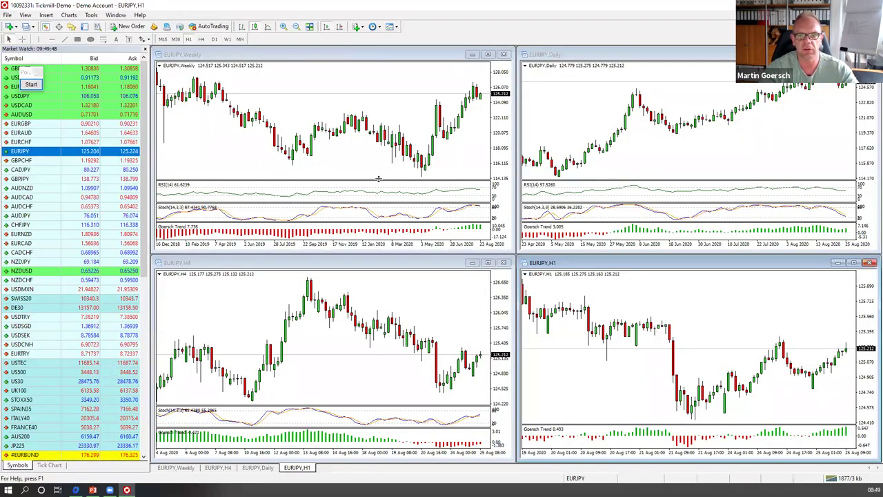
Step: Maximize the EURJPY weekly chart and trace the rise from the May 2020 low to the recent high with blue zigzag lines
click(488, 55)
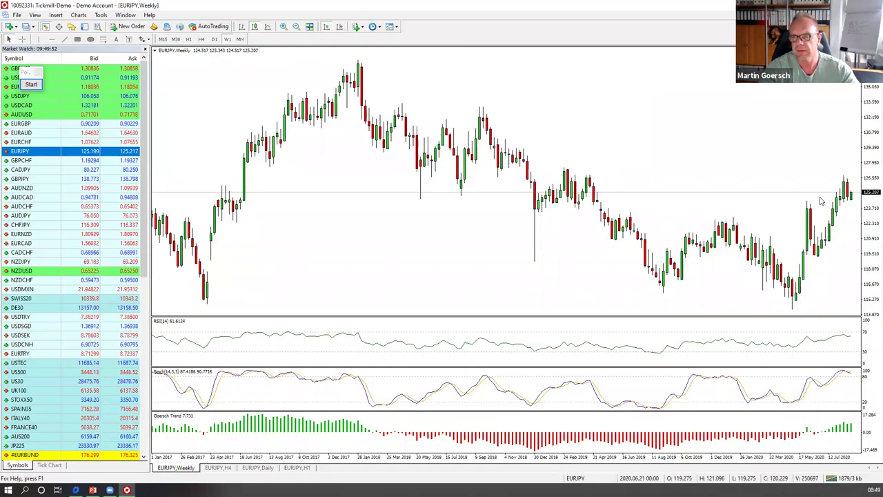
click(31, 84)
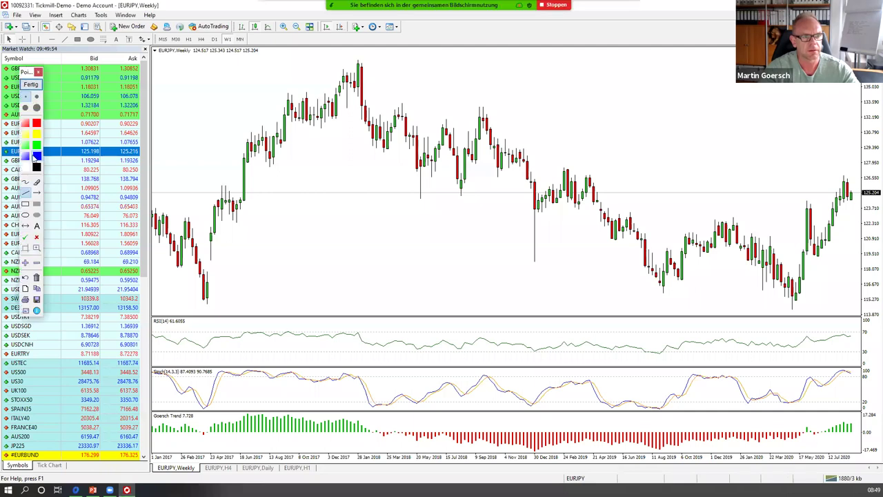
mouse_move(792, 312)
mouse_down()
mouse_move(805, 204)
mouse_move(816, 255)
mouse_up()
drag(847, 180, 818, 254)
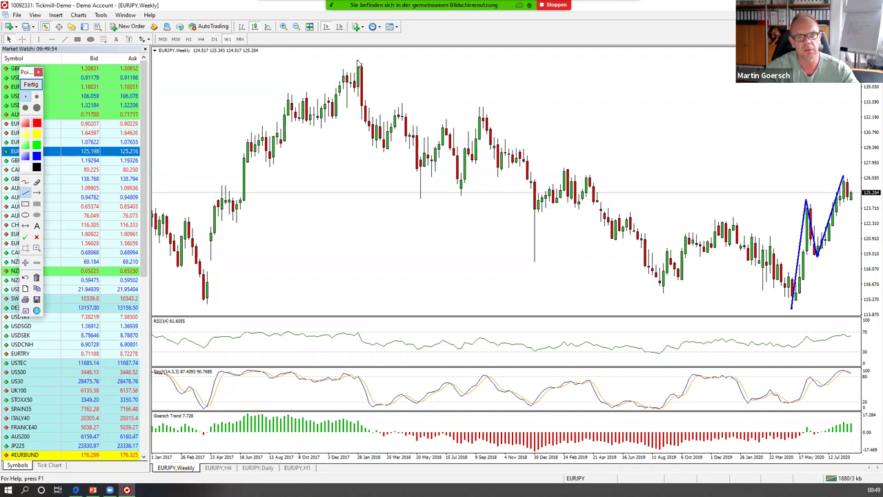
Step: Trace the downtrend from the early 2018 high through its swing highs and lows to the May 2020 low with red lines
drag(359, 66, 383, 151)
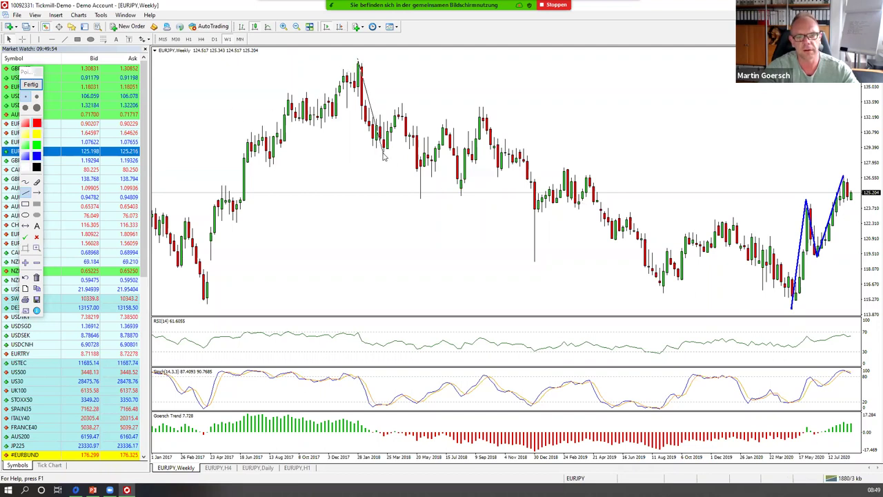
click(400, 104)
click(421, 198)
click(480, 110)
click(534, 264)
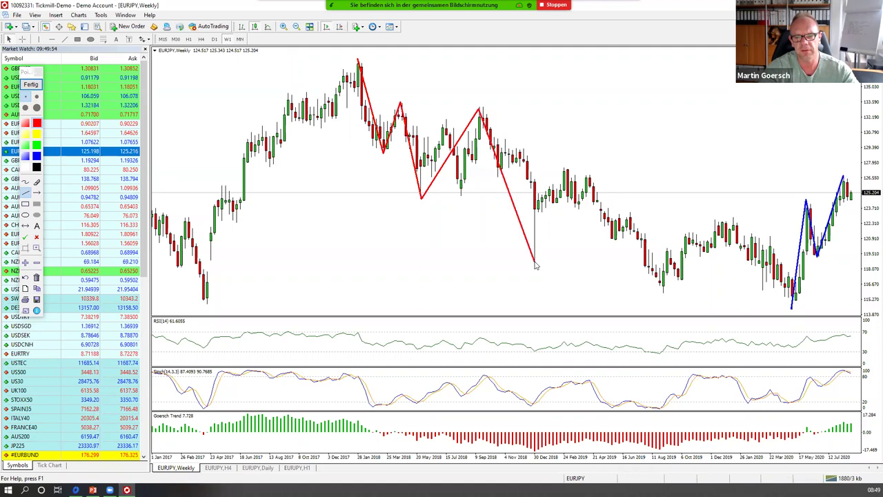
click(564, 169)
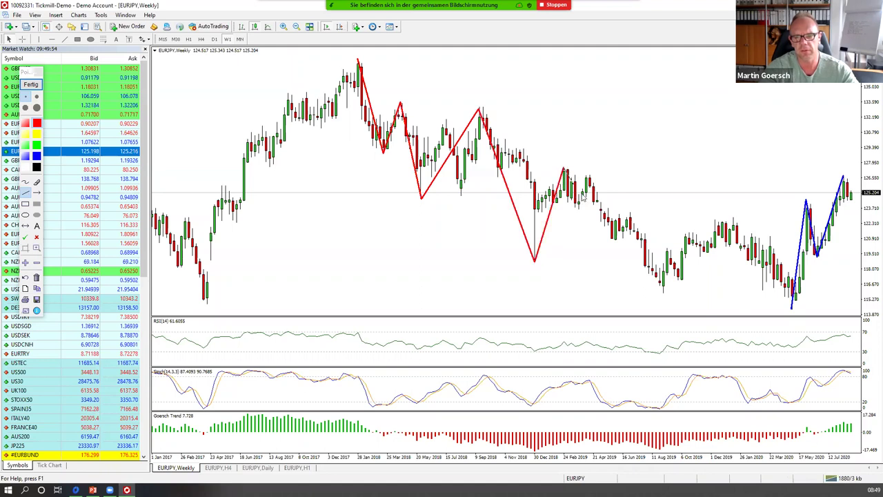
click(663, 293)
click(722, 218)
click(791, 309)
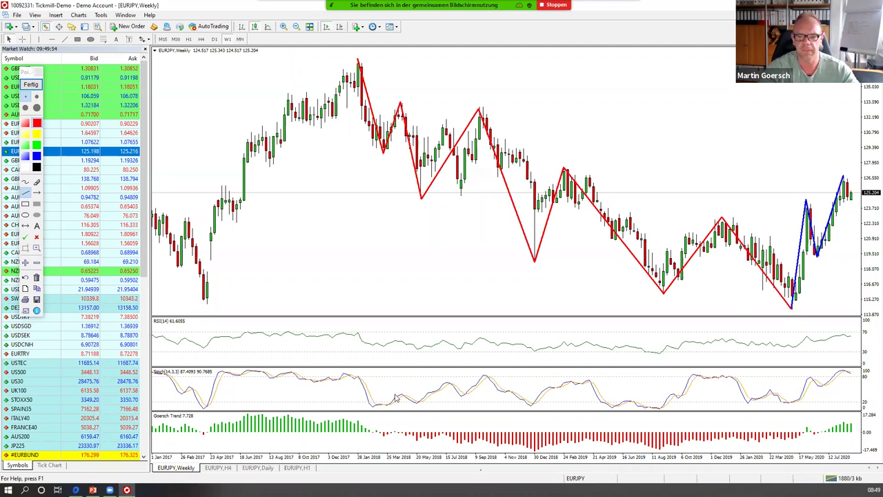
Step: Outline the long red stretch of the Goersch Trend histogram with a black rectangle and undo it
click(26, 204)
drag(376, 417, 808, 458)
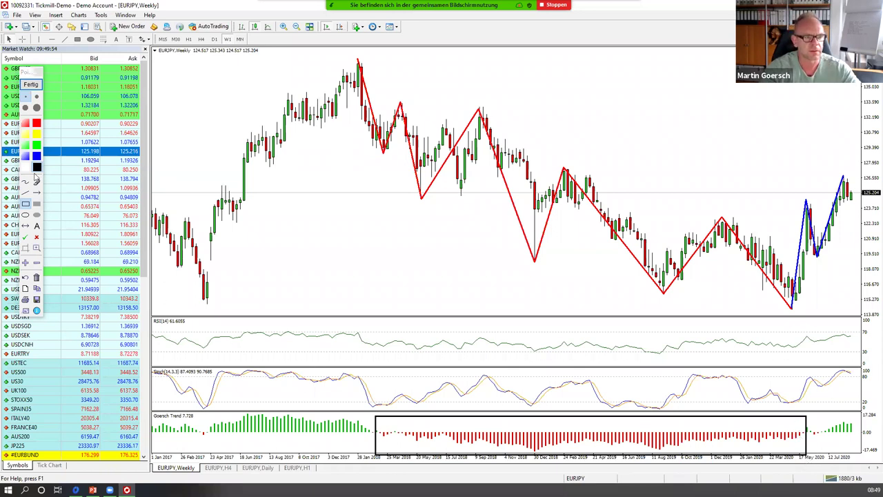
click(25, 278)
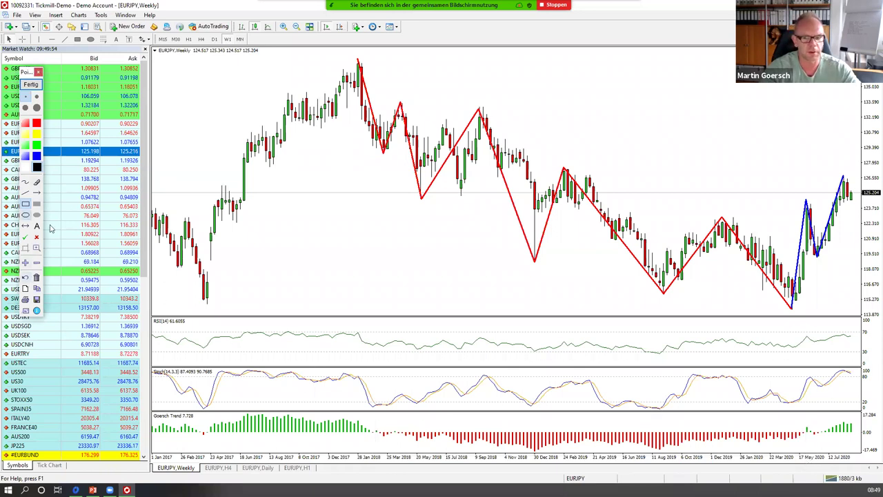
Step: Circle the switch from red to green bars in mid-2020 on the weekly Goersch Trend histogram with a black ellipse
click(26, 215)
drag(799, 420, 830, 442)
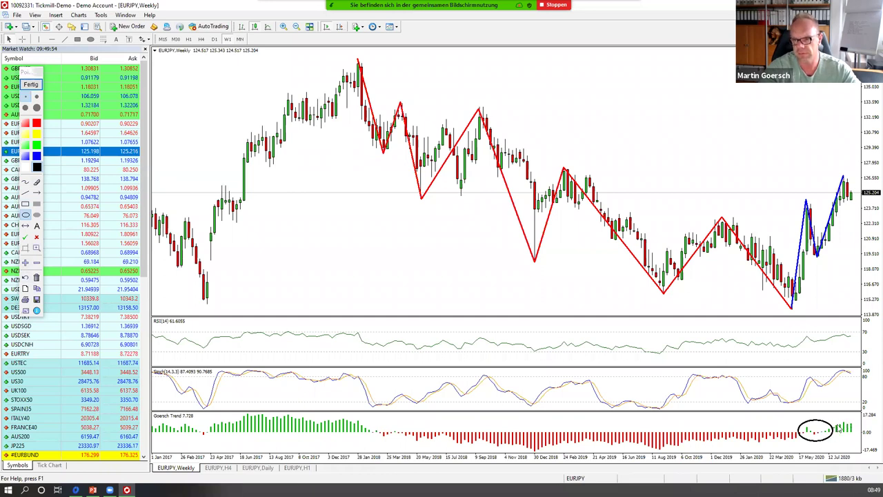
Step: Draw a black arrow from the late 2019 high to the blue upswing and highlight that breakout zone with a filled rectangle
click(36, 194)
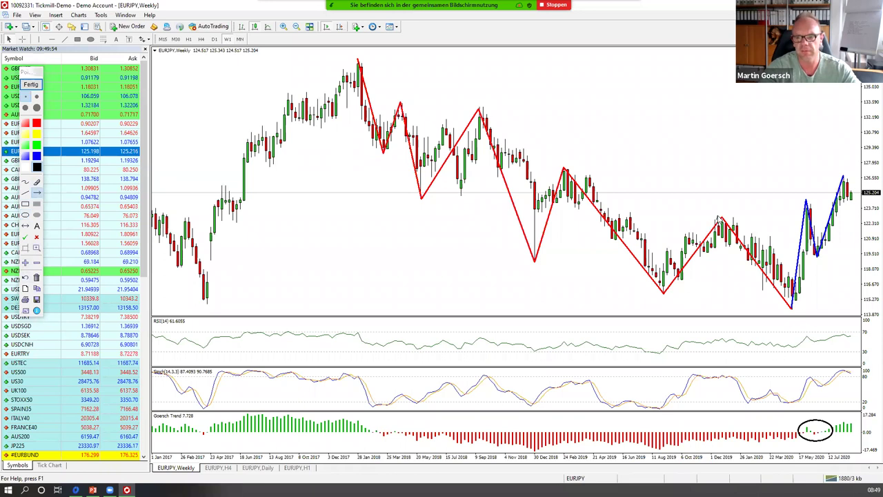
drag(718, 216, 801, 222)
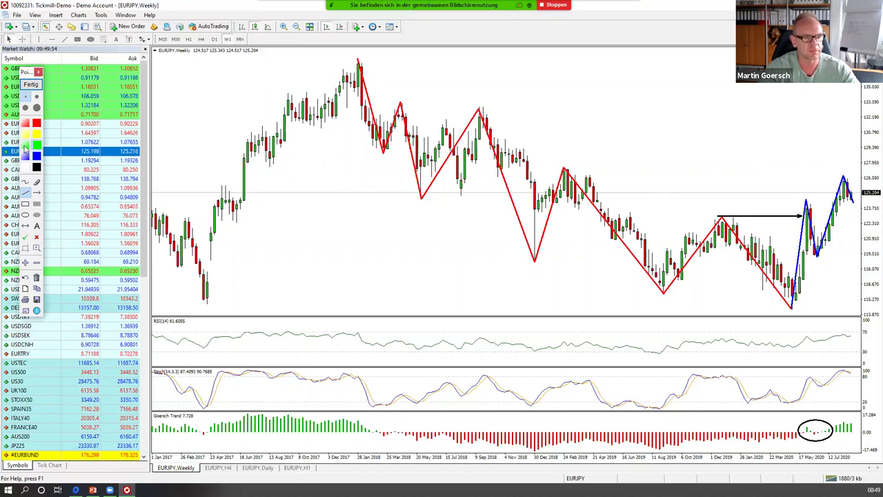
click(36, 206)
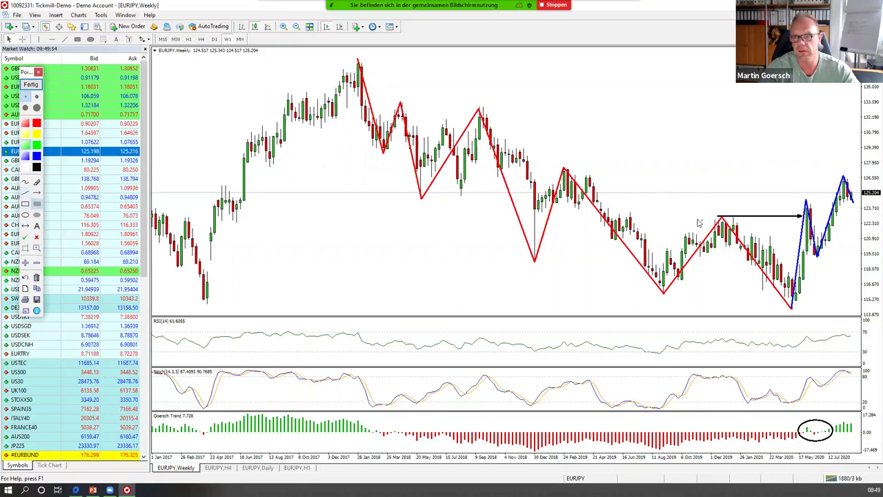
drag(628, 216, 861, 198)
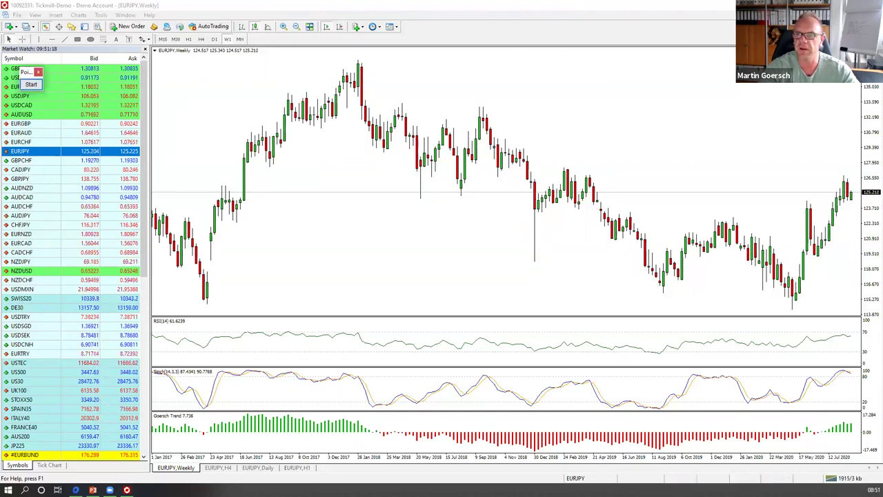
Step: Restore the tiled layout and maximize the EURJPY daily chart
key(alt+r)
double_click(545, 54)
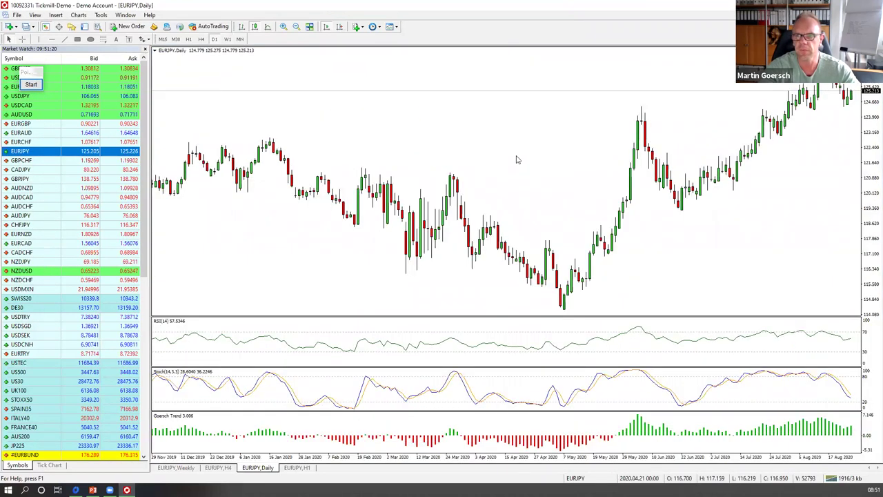
right_click(575, 461)
click(573, 466)
key(plus)
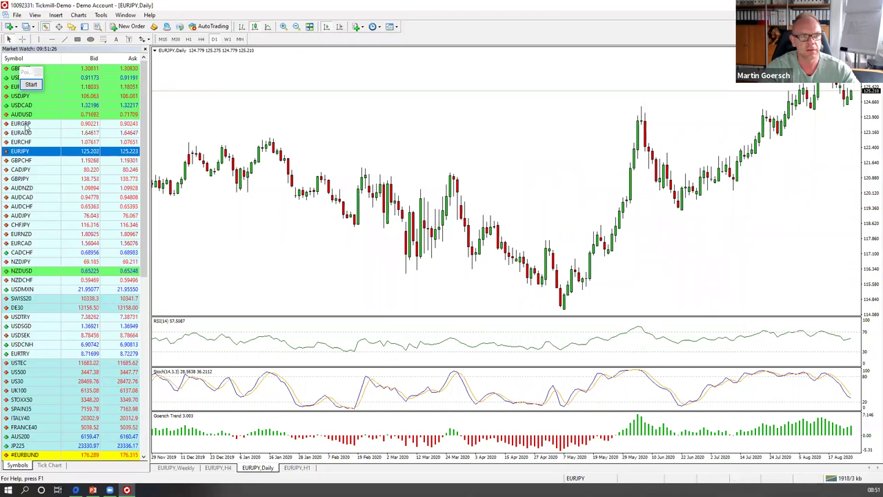
click(31, 84)
click(37, 167)
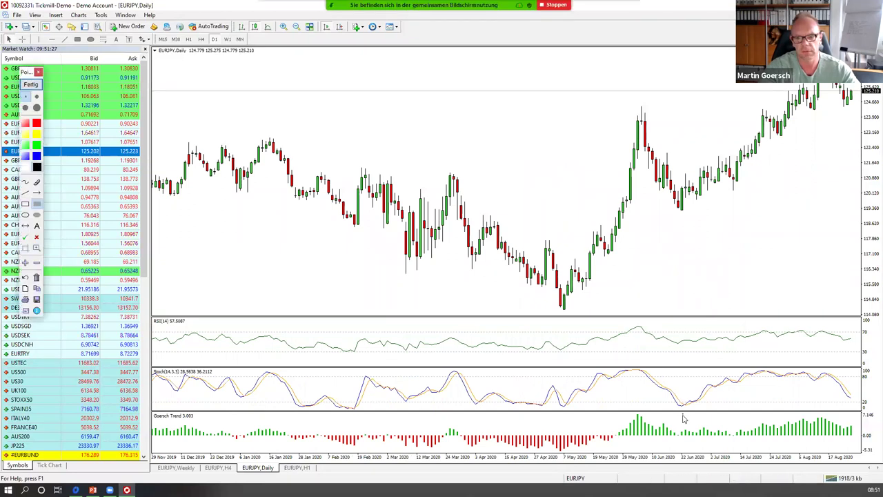
drag(620, 413, 868, 438)
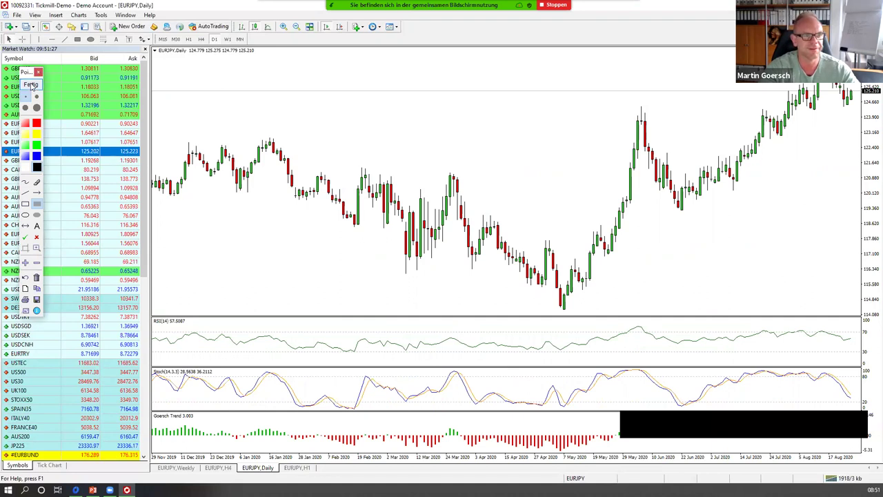
click(31, 85)
Step: Highlight the green Goersch Trend bars from late May to August in green and draw green channel lines along the August pullback
click(31, 84)
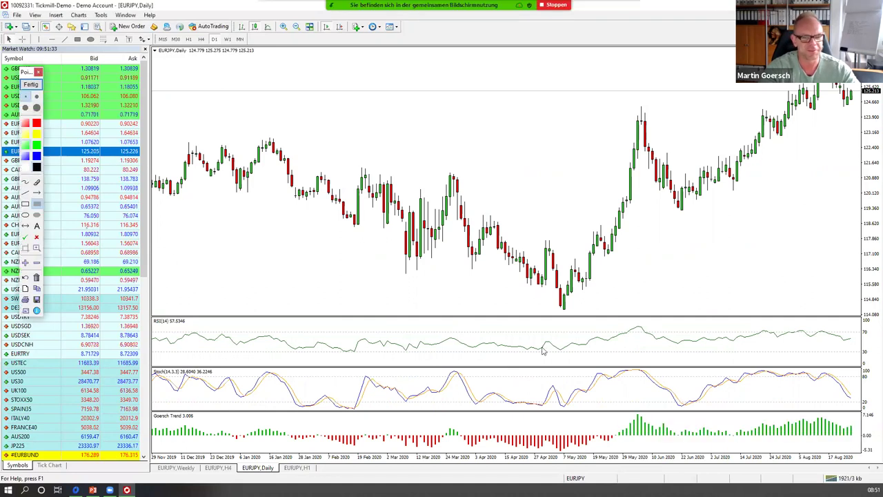
mouse_move(610, 413)
mouse_down()
mouse_move(800, 447)
mouse_move(861, 438)
mouse_up()
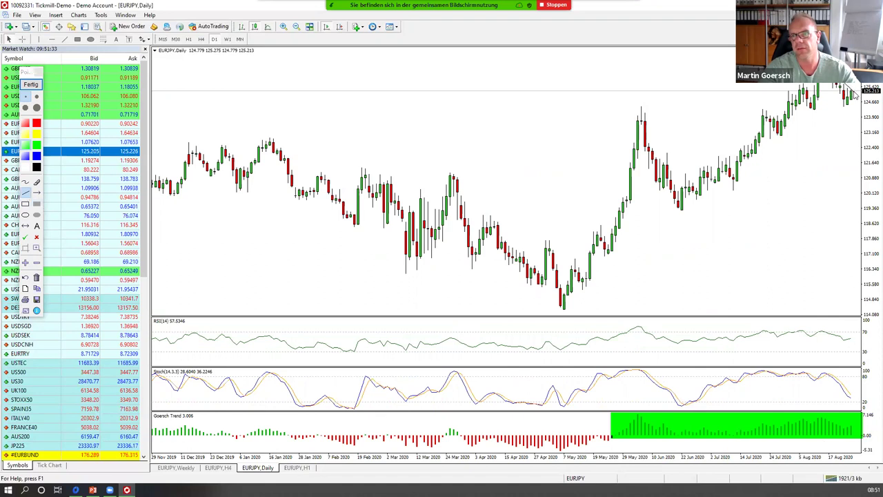
drag(823, 84, 851, 109)
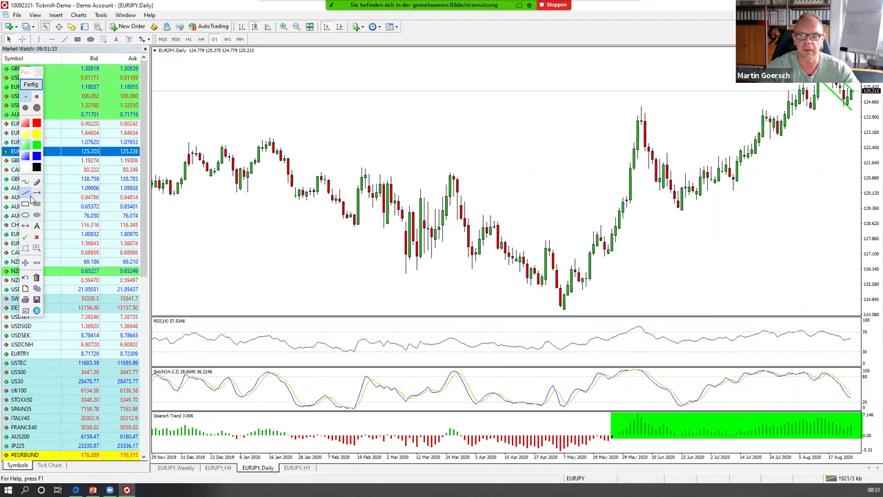
Step: Mark the early June high's level with a green band extending to the latest candles and add blue lines rising from the August low
click(26, 203)
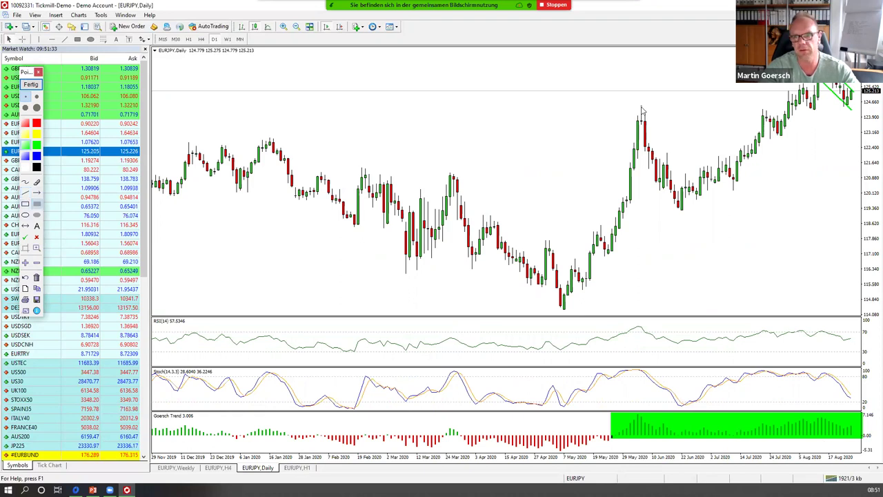
drag(640, 107, 862, 121)
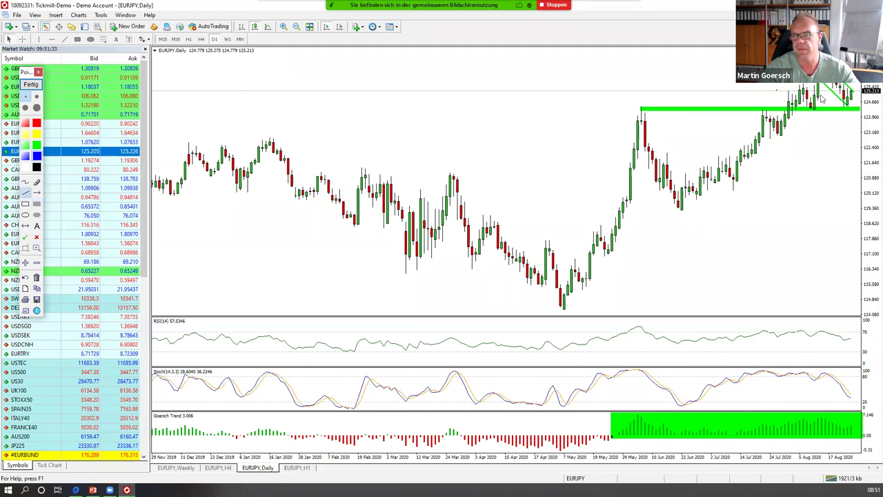
click(850, 102)
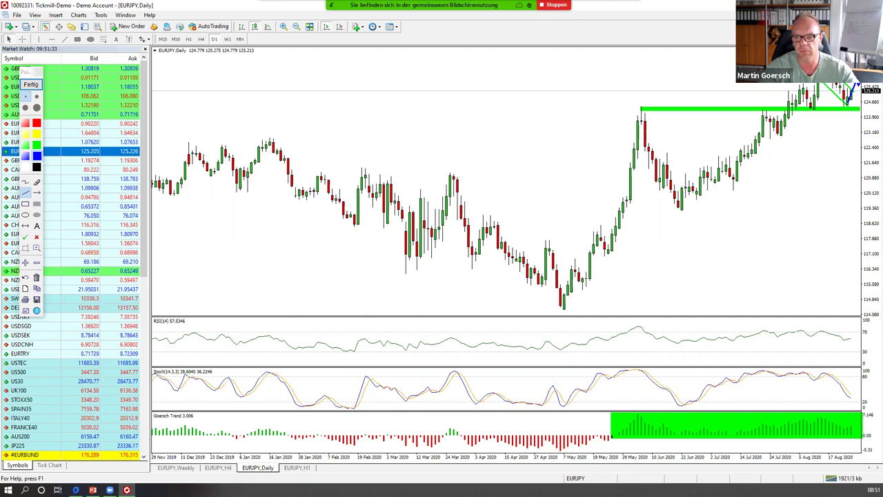
Step: Clear the annotations from the EURJPY daily chart and restore the tiled layout
click(30, 84)
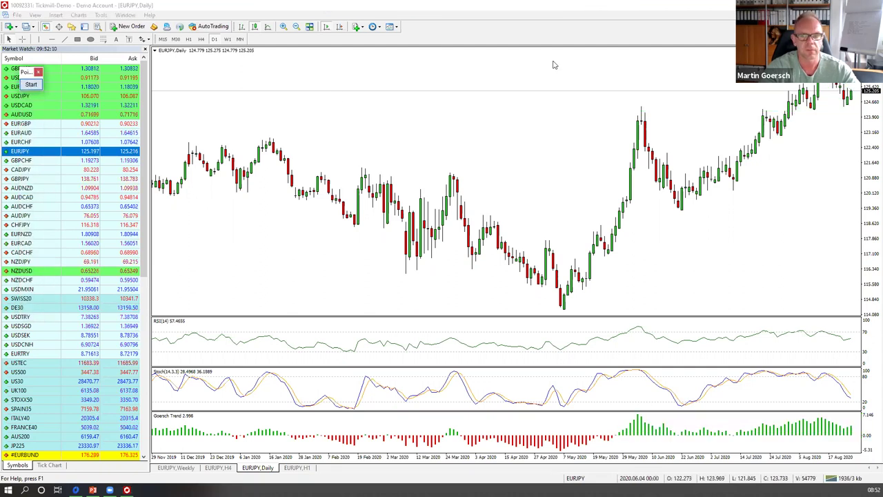
key(alt+r)
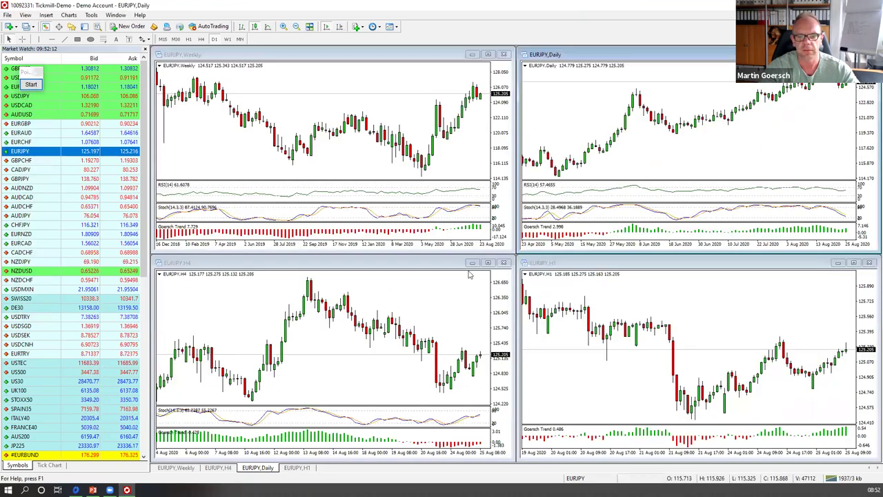
Step: Maximize the EURJPY H4 chart, draw a blue trendline down from the August high with blue horizontals at two recent highs, and clear the annotations
click(485, 263)
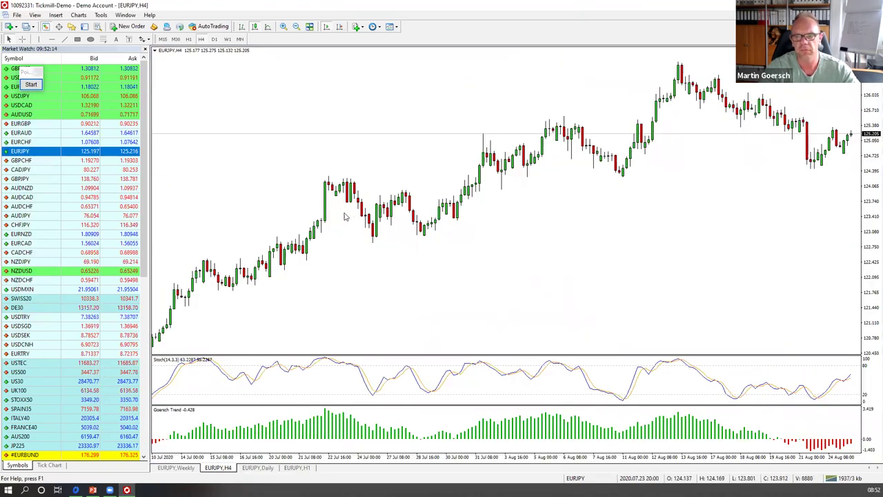
click(31, 85)
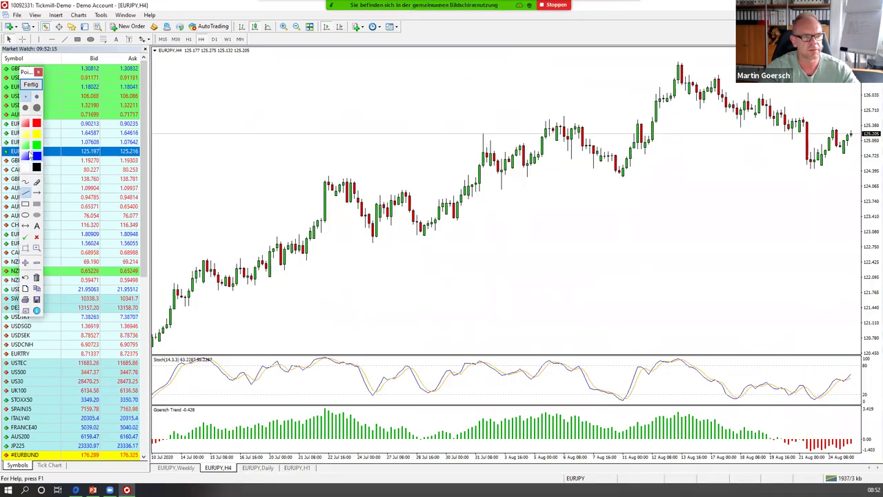
drag(678, 64, 856, 138)
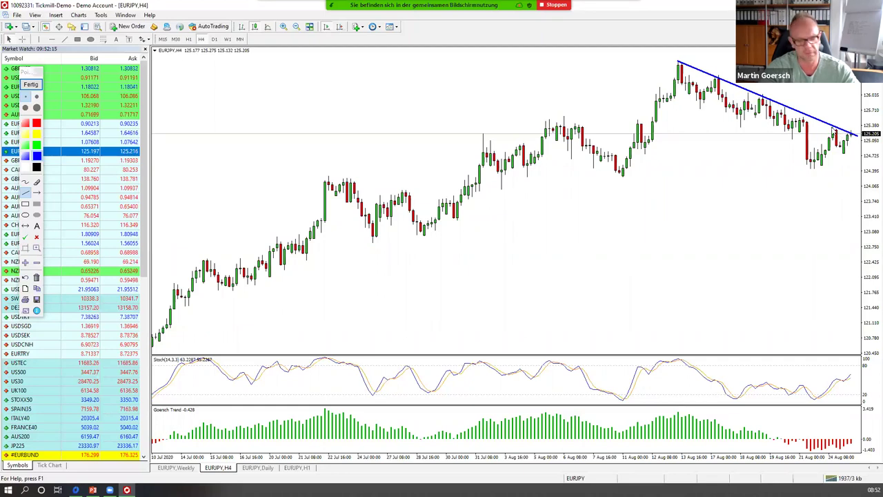
drag(833, 127, 855, 127)
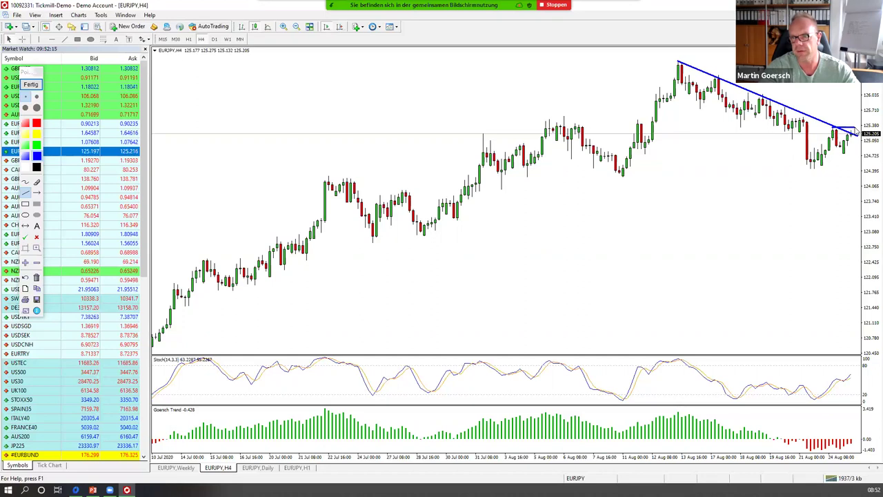
click(803, 117)
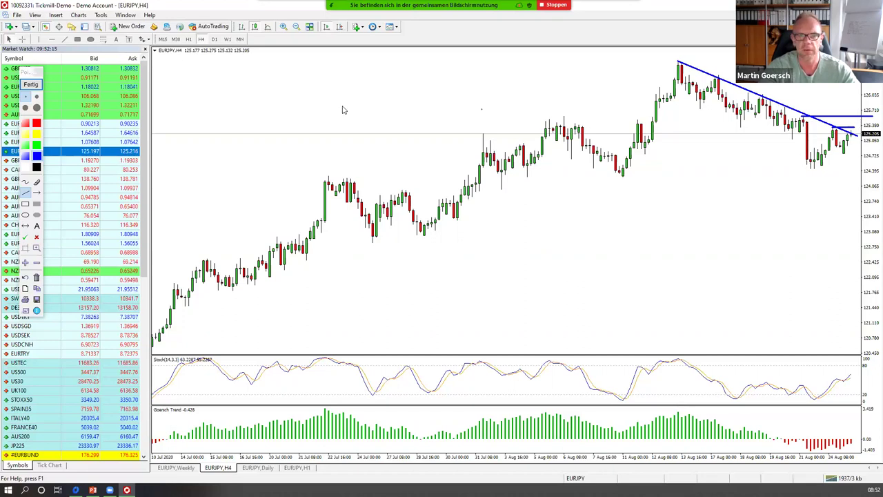
click(31, 84)
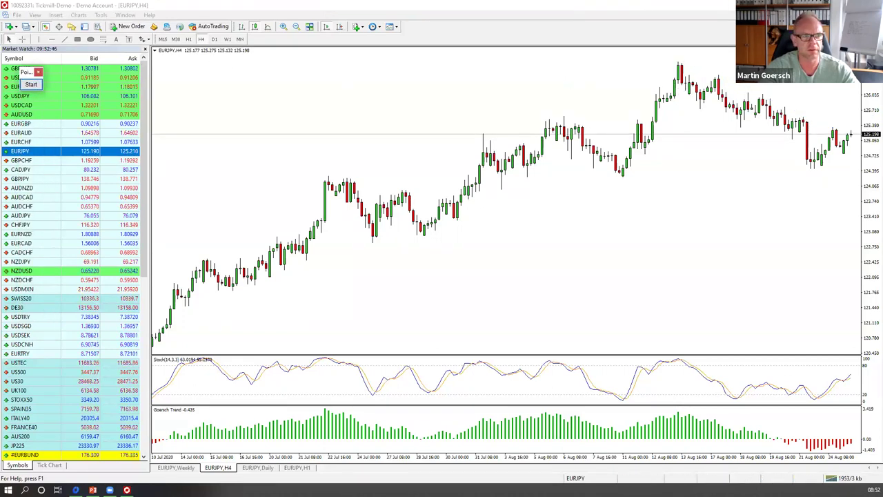
Step: Place a horizontal line on the EURJPY H4 chart at the August high, at 126.742
click(52, 39)
click(688, 62)
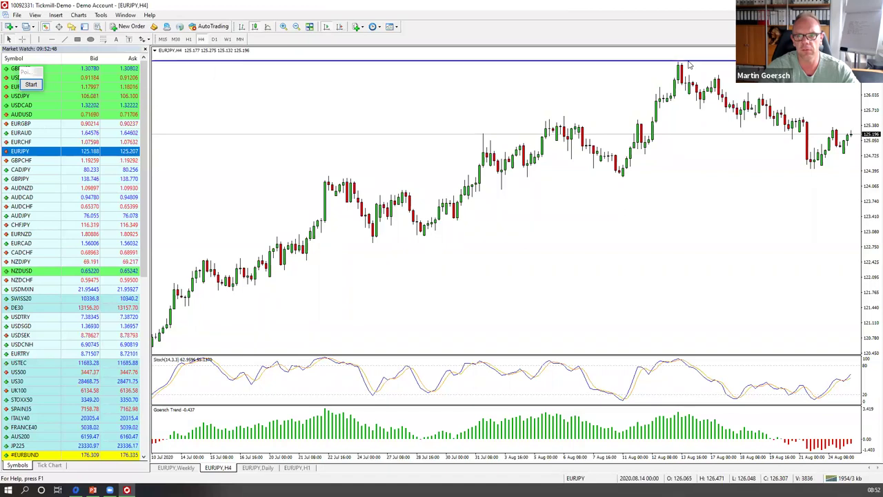
drag(688, 62, 687, 64)
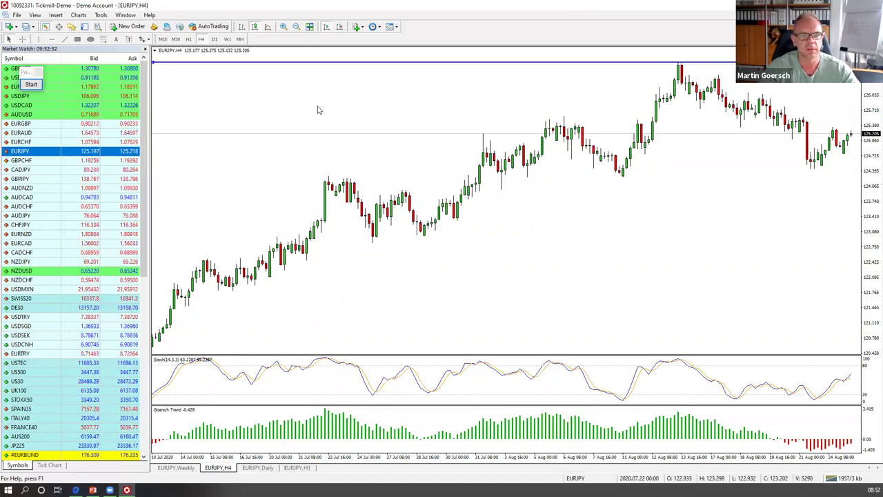
key(alt+r)
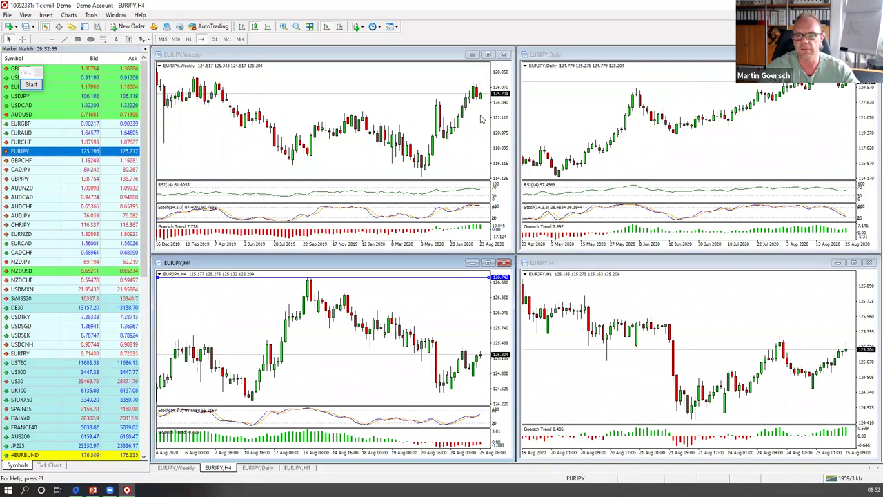
click(488, 263)
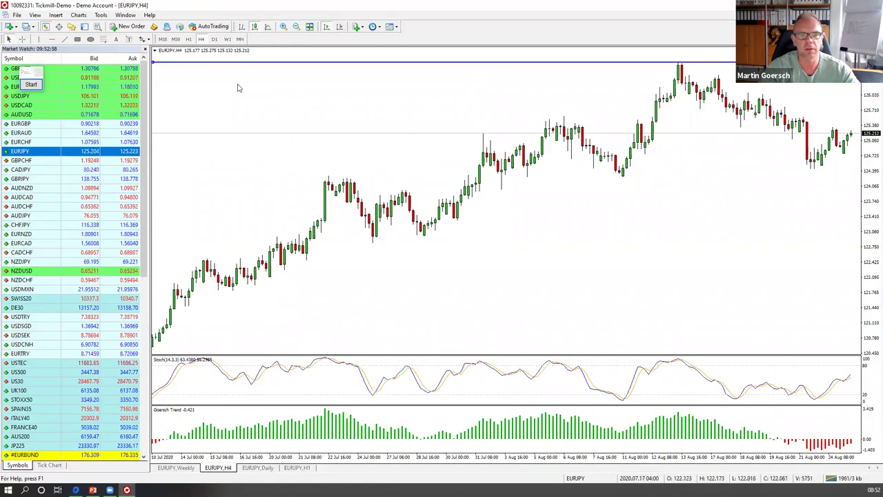
Step: Switch the EURJPY chart to the weekly timeframe and add a second horizontal line at the early 2019 high, at 127.447
click(214, 39)
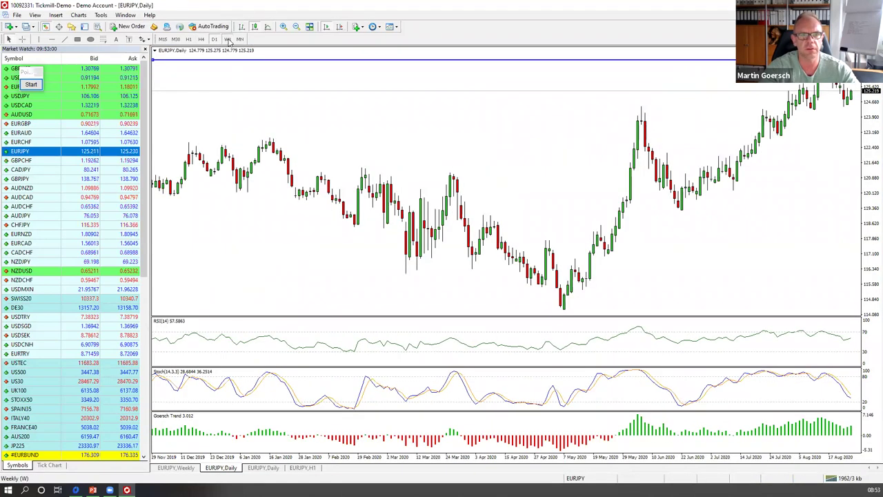
click(228, 39)
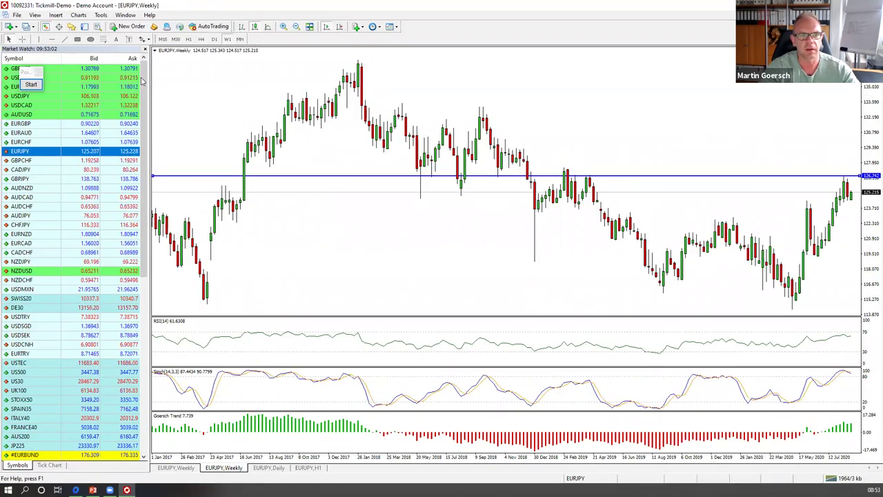
click(52, 39)
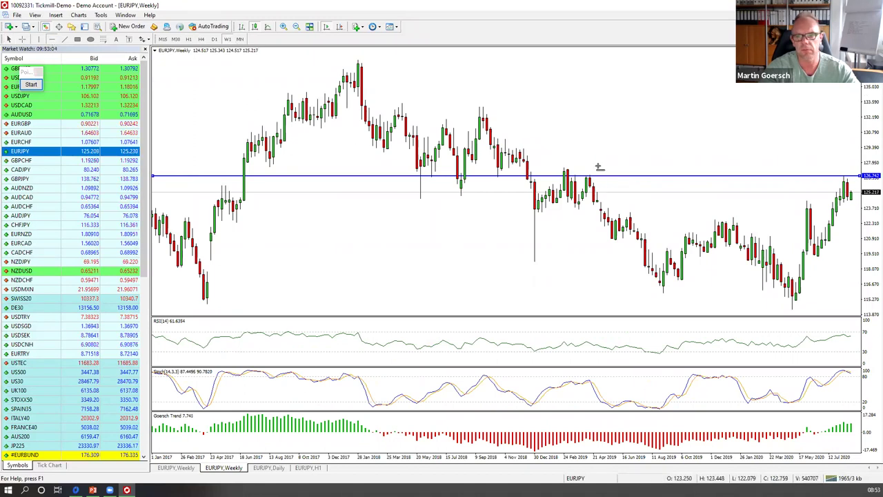
click(569, 167)
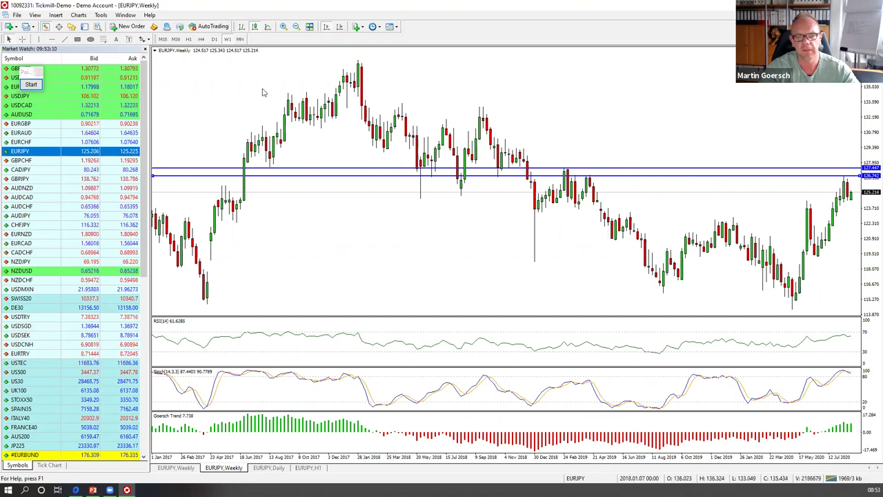
Step: Return to H4, draw a green line above the recent highs and a red line below the 10 August low, and clear them
click(200, 39)
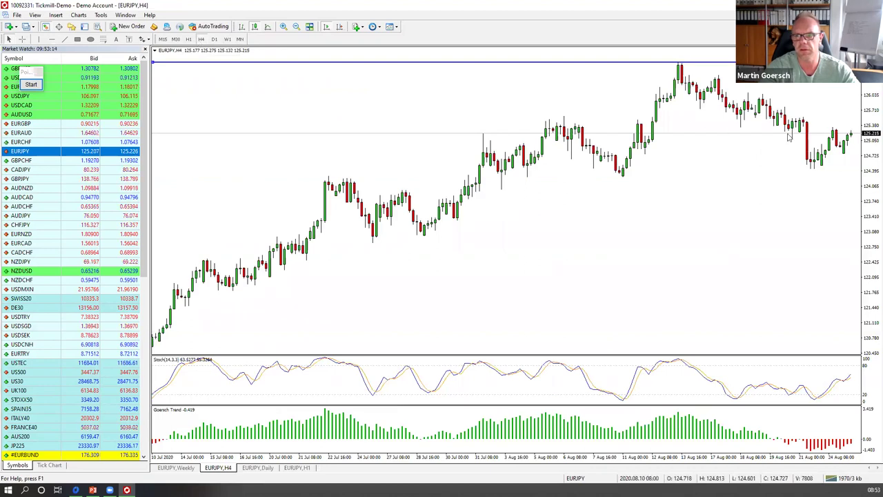
drag(870, 128, 870, 140)
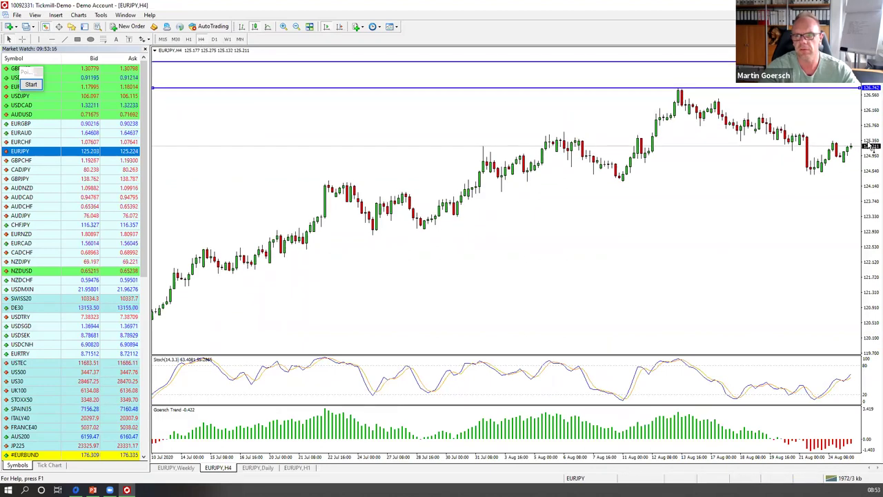
click(31, 85)
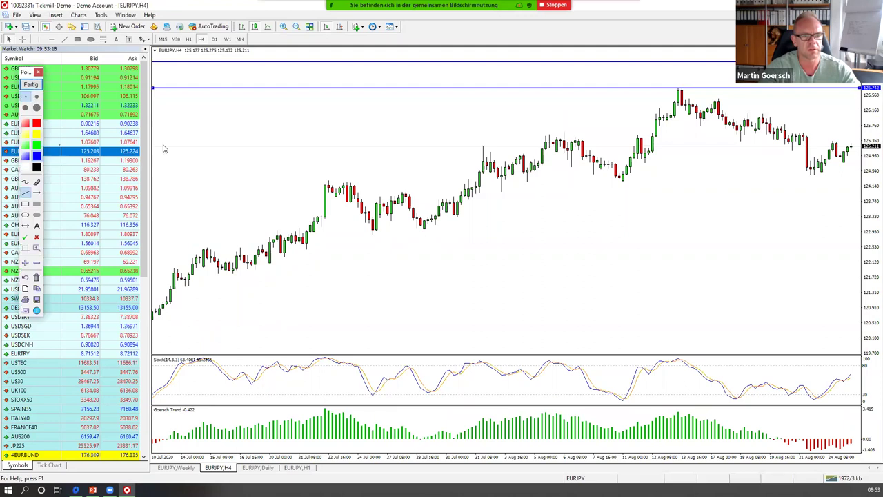
drag(790, 133, 861, 133)
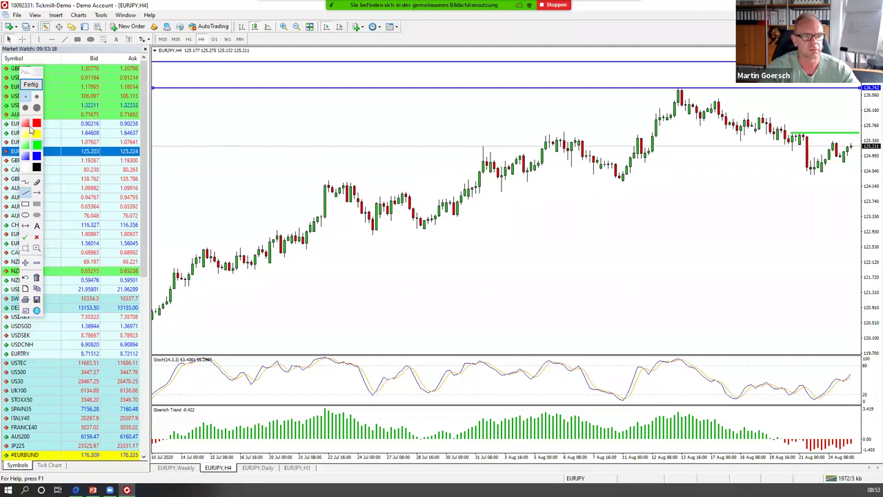
drag(608, 184, 797, 183)
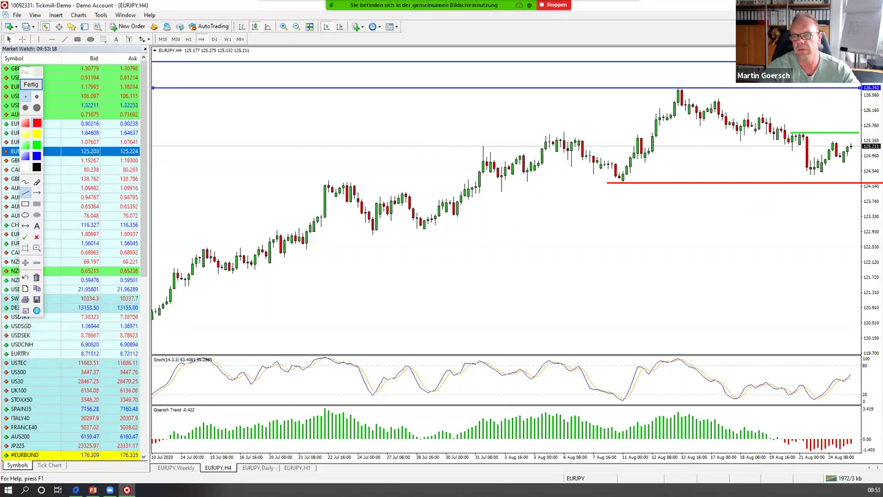
click(38, 84)
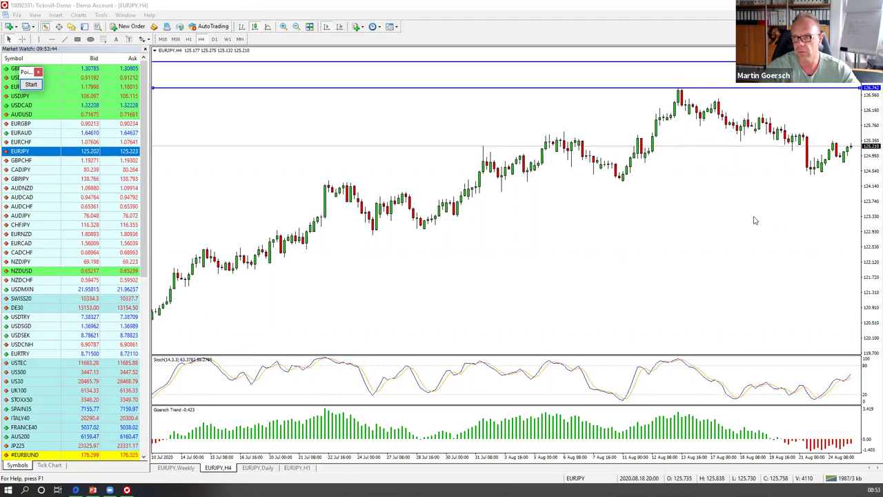
Step: Restore the tiled layout and load the CADCHF chart profile
key(alt+r)
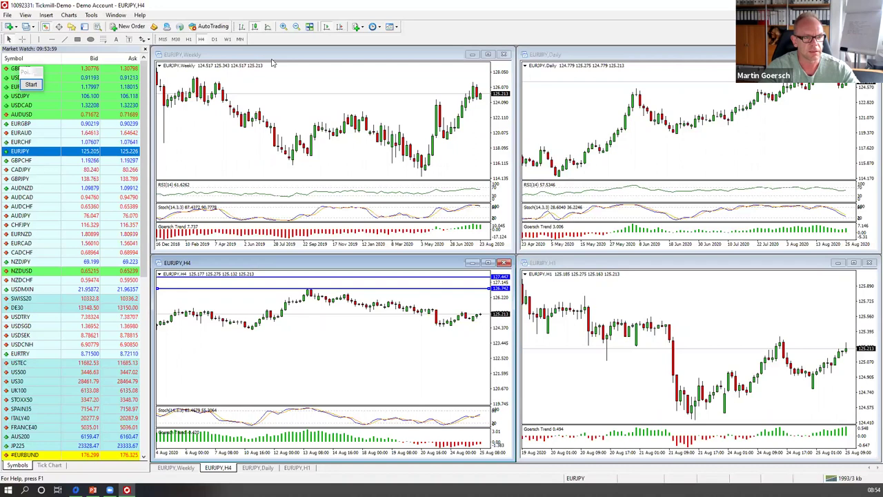
click(7, 15)
mouse_move(68, 61)
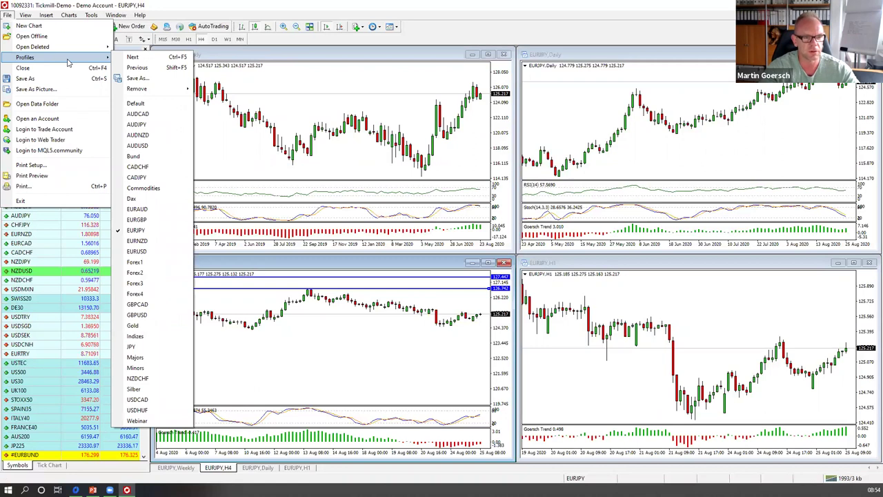
click(173, 167)
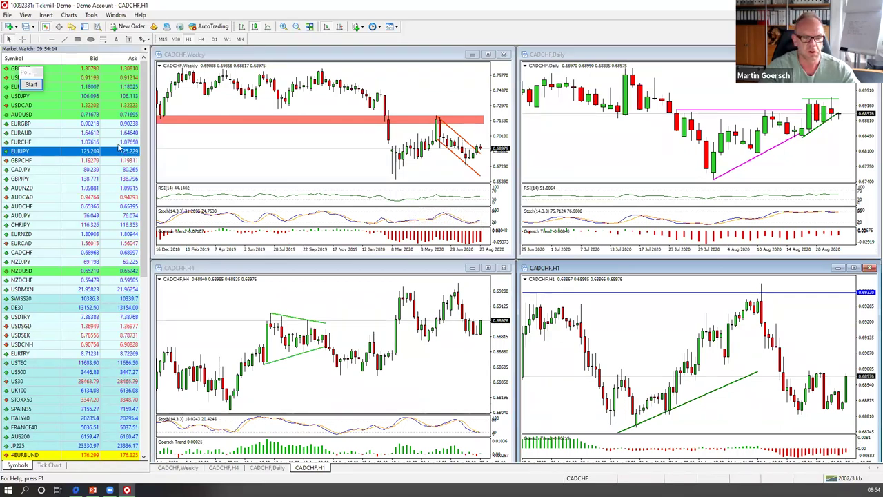
Step: Frame the red Goersch Trend bars on the CADCHF weekly and daily charts with black rectangles, and clear the annotations
click(31, 85)
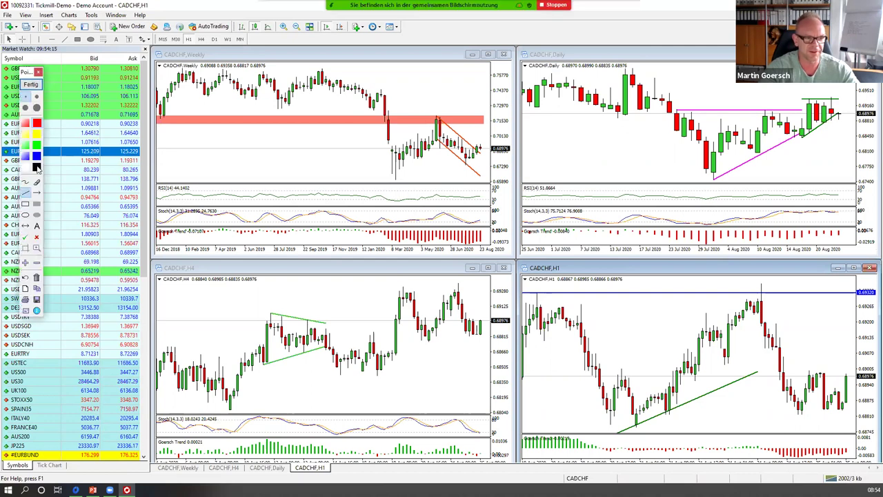
click(26, 204)
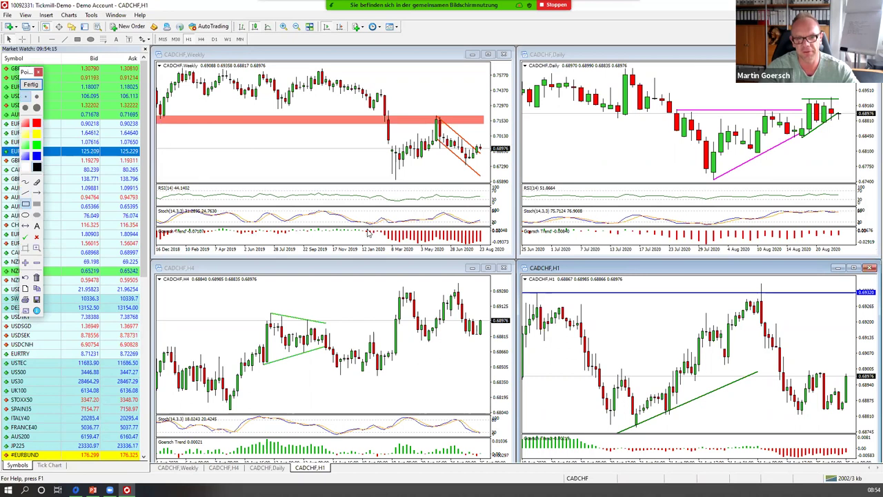
mouse_move(368, 227)
mouse_down()
mouse_move(476, 254)
mouse_move(493, 256)
mouse_move(491, 246)
mouse_up()
drag(674, 228, 855, 245)
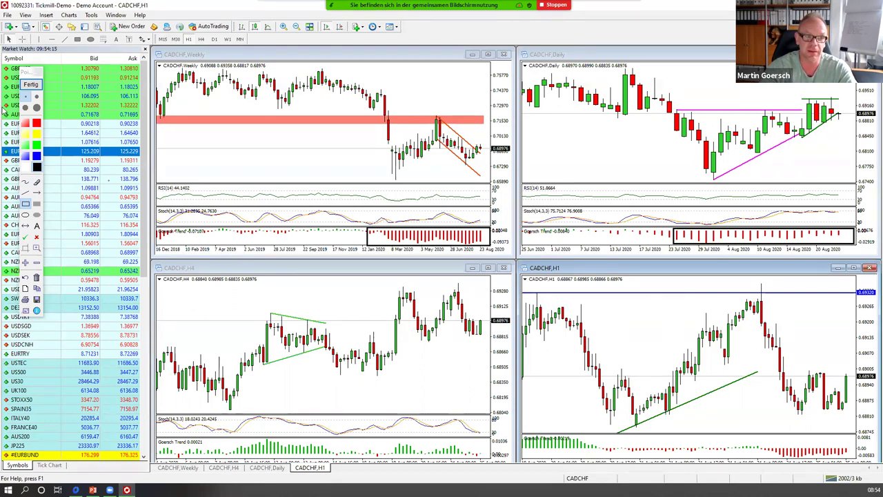
click(31, 84)
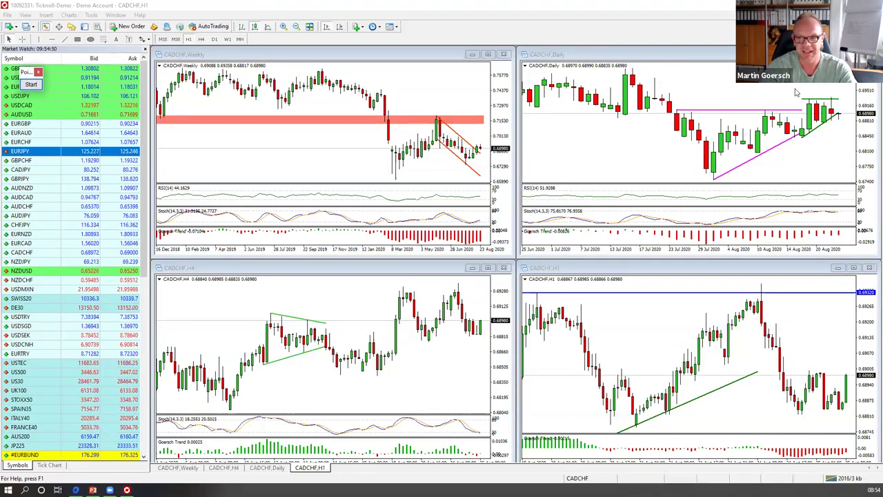
double_click(621, 53)
scroll(547, 276, up, 5)
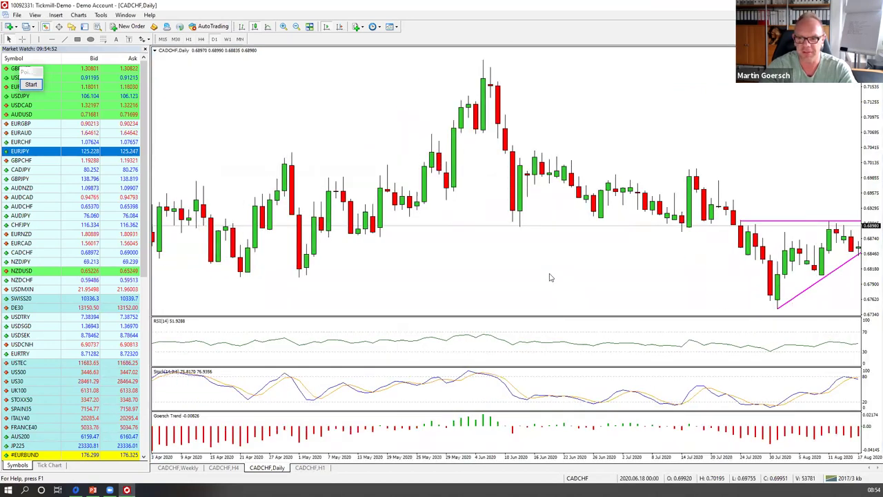
key(End)
key(ctrl+F5)
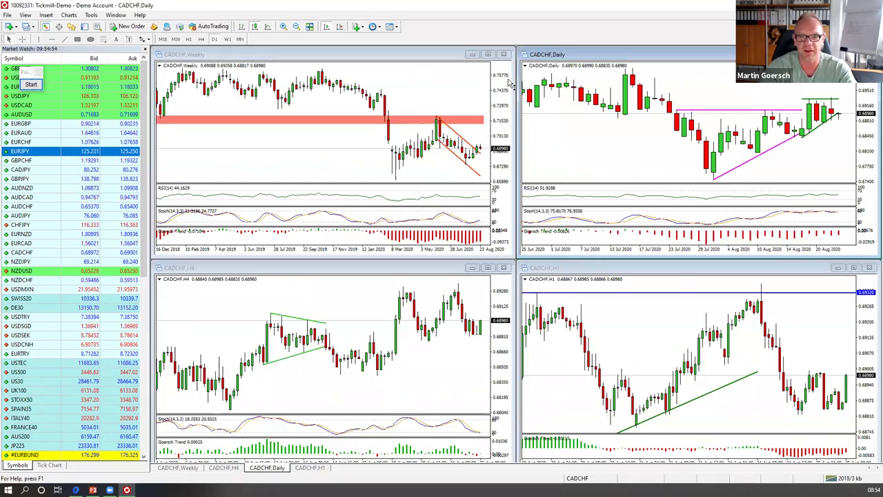
Step: Maximize the CADCHF weekly chart, circle the latest stochastic crossover near the 20 level in black, and clear the annotation
click(488, 53)
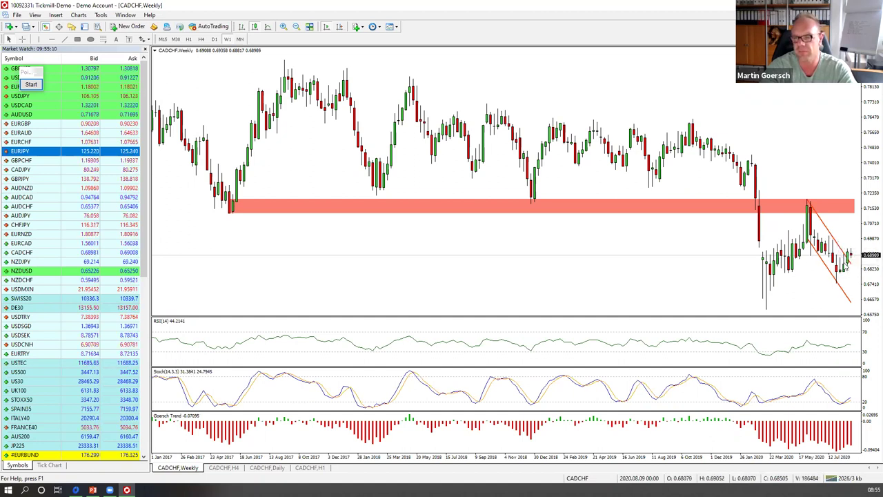
click(31, 84)
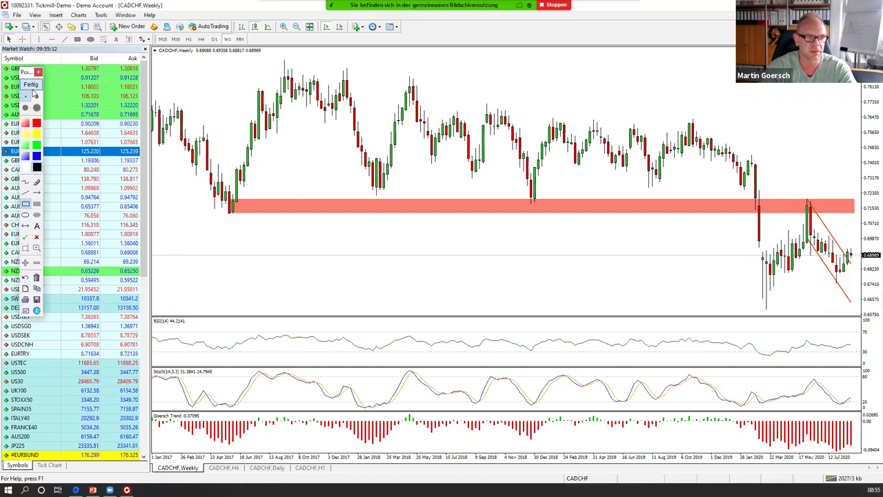
click(27, 215)
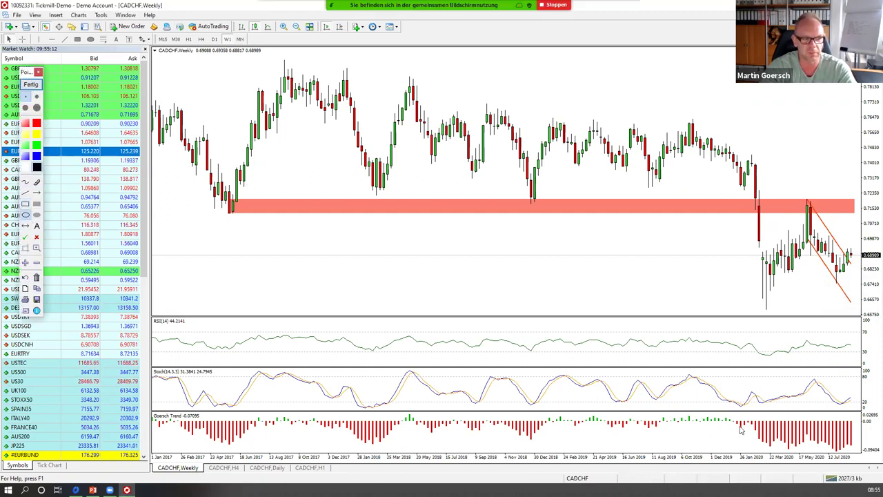
drag(839, 398, 848, 412)
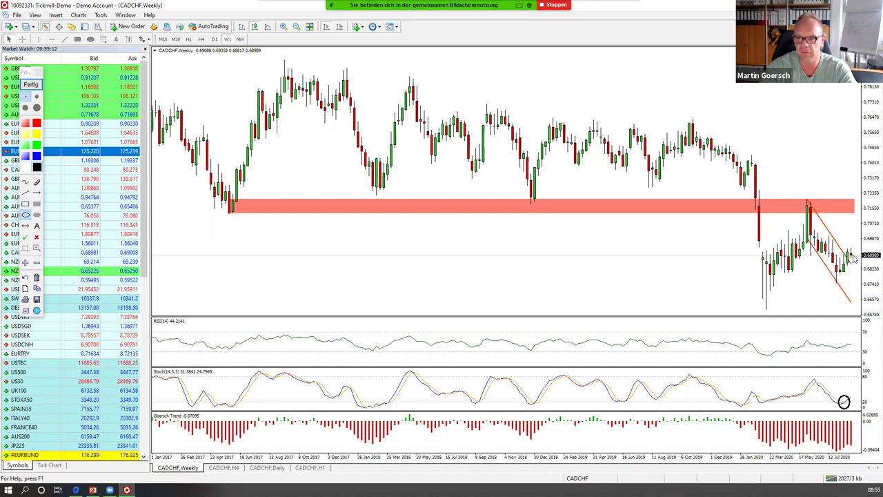
click(40, 82)
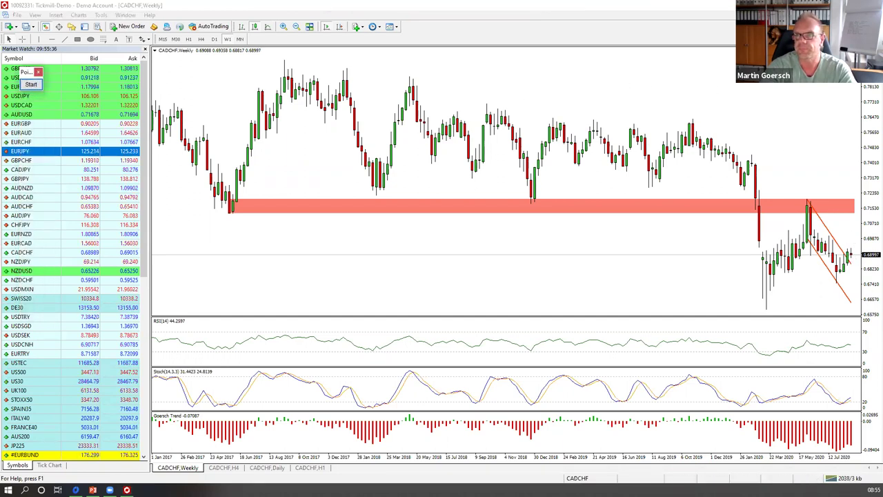
Step: Restore the tiled layout and maximize the CADCHF daily chart
key(alt+r)
click(764, 188)
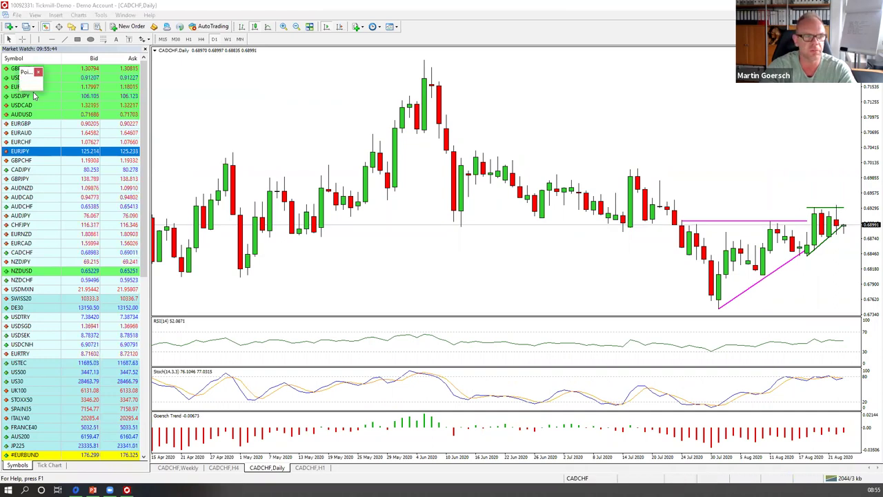
Step: Circle the latest high at the green resistance line on the CADCHF daily chart in black, add a filled green bar there, and clear the annotations
click(31, 86)
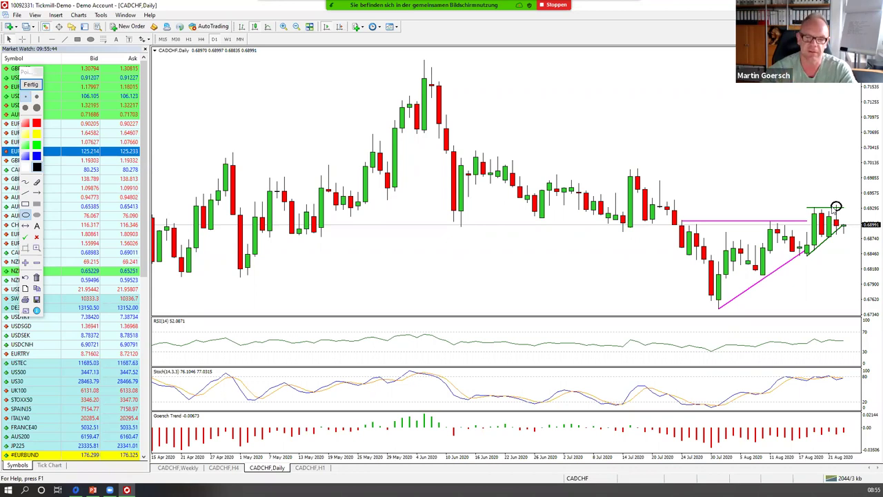
click(37, 204)
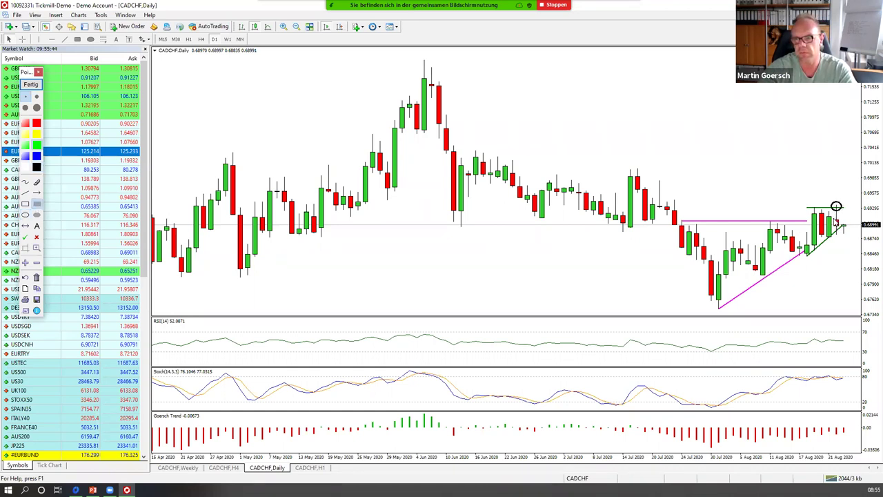
click(836, 223)
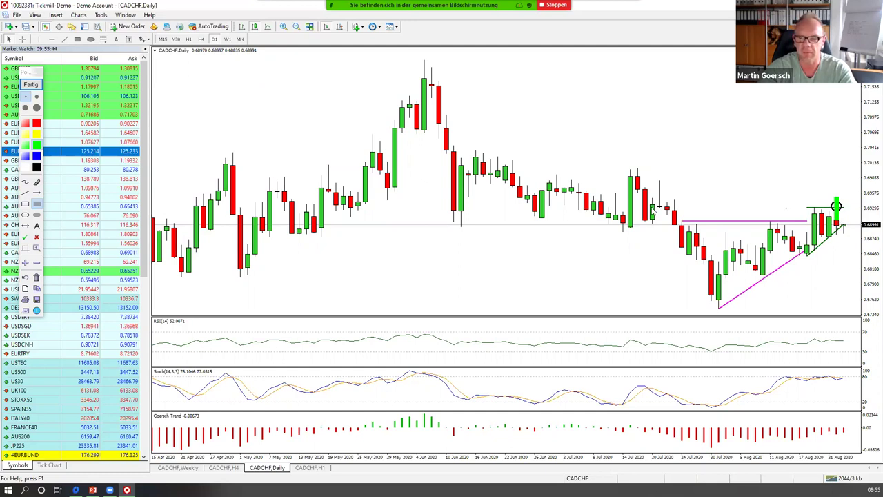
click(30, 85)
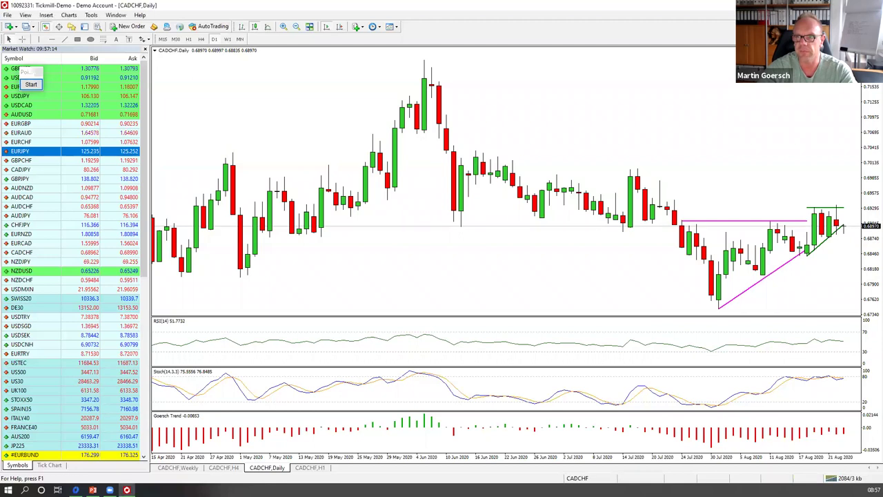
Step: Restore the tiled layout and save the current chart set as a new profile named EURCAD
key(alt+r)
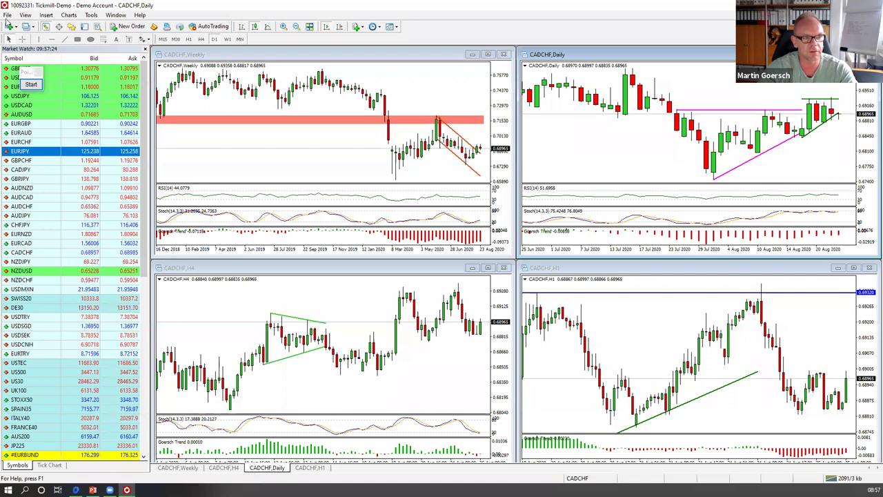
click(7, 15)
mouse_move(69, 58)
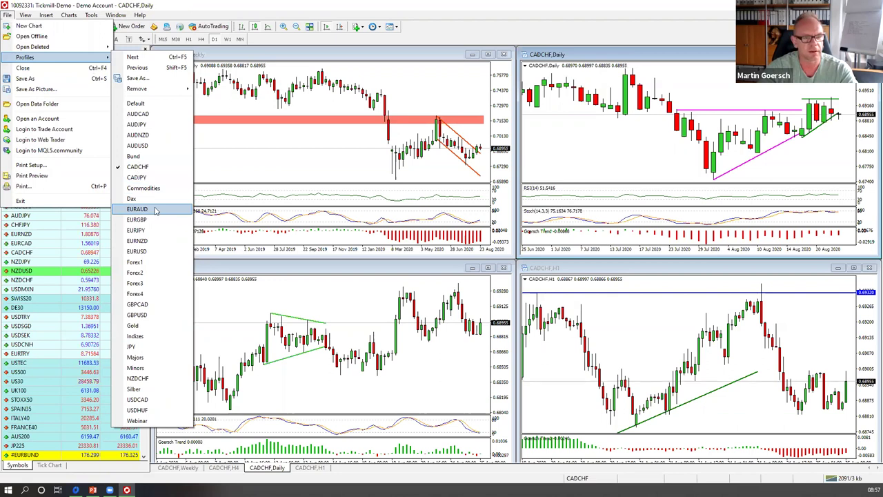
click(156, 209)
click(10, 15)
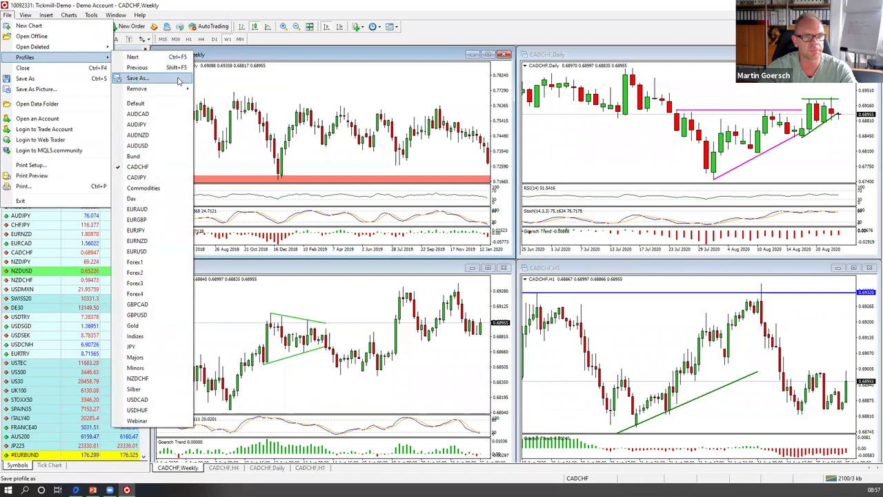
click(177, 79)
text(EURCAD)
key(Return)
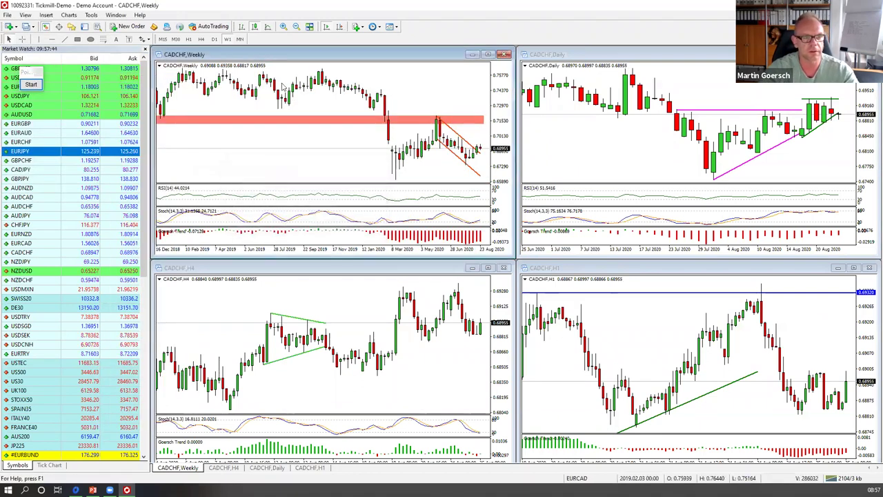
Step: Close all four CADCHF charts: weekly, H4, H1 and daily
click(504, 54)
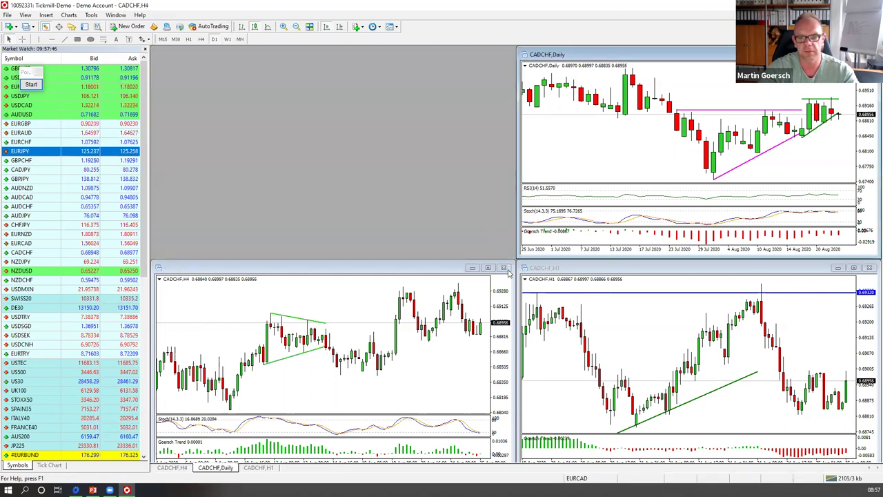
click(504, 269)
click(869, 267)
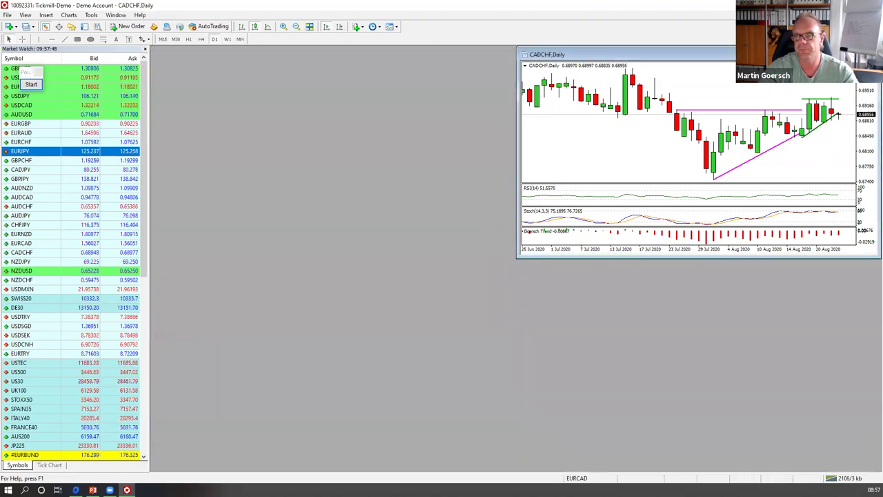
click(874, 54)
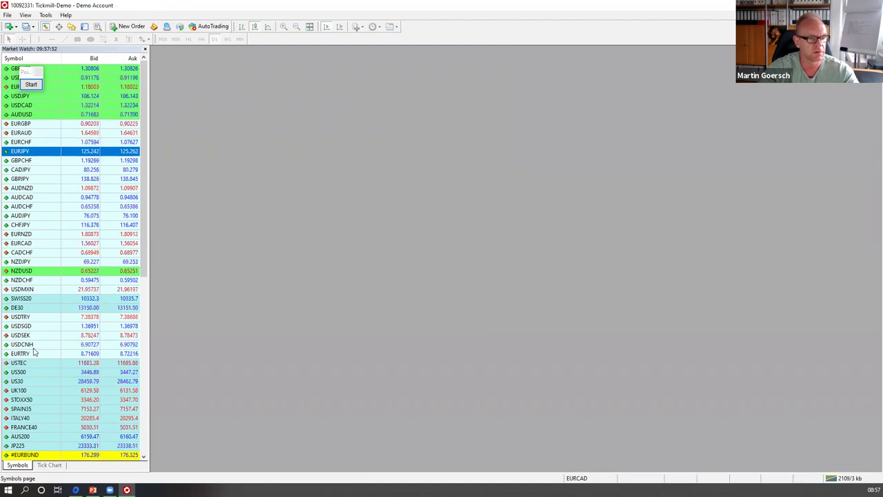
drag(145, 239, 146, 301)
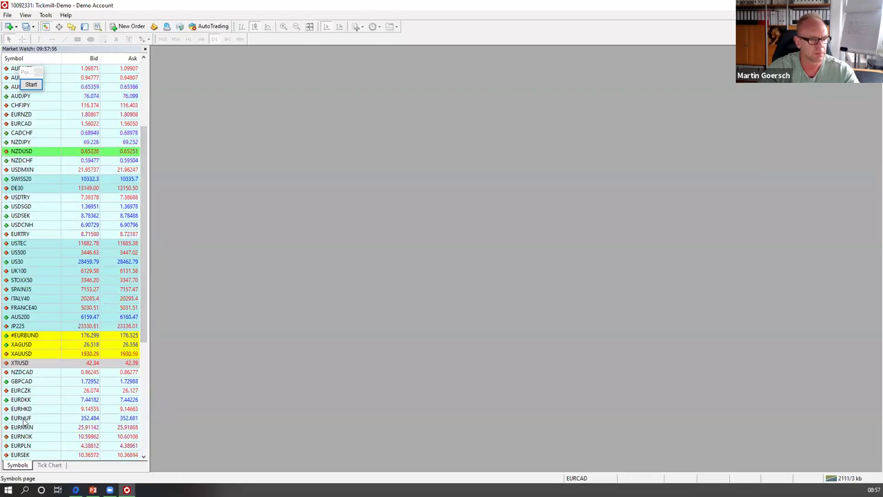
right_click(30, 384)
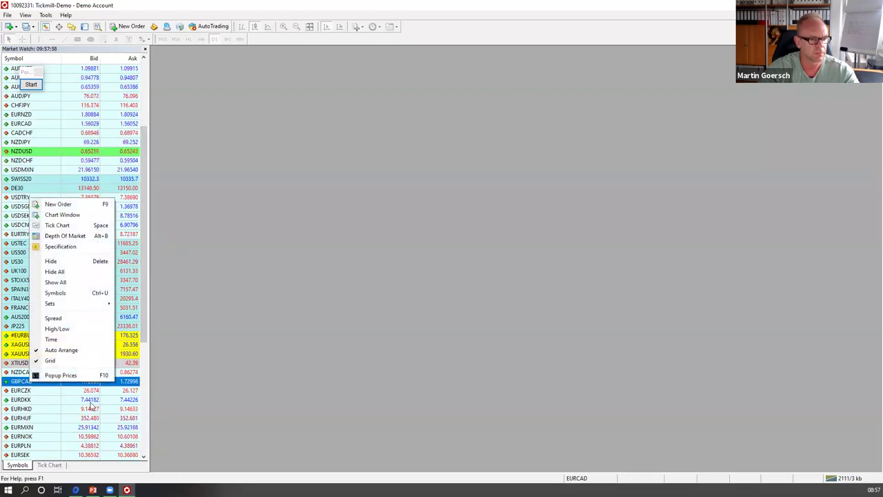
click(146, 337)
scroll(76, 207, up, 5)
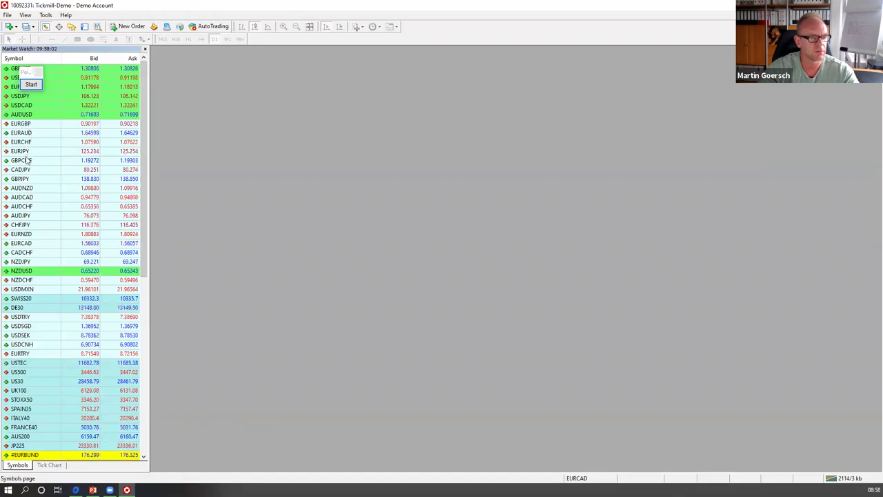
Step: Open four EURCAD chart windows from the symbol list and tile them
right_click(27, 243)
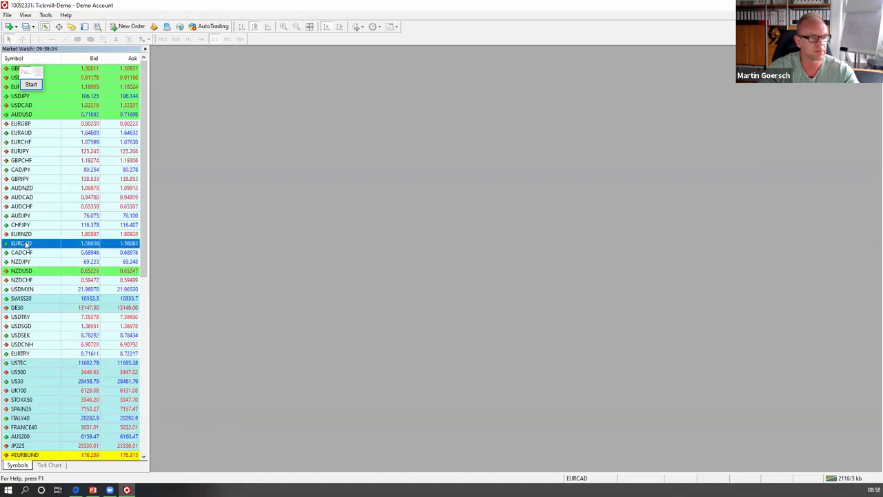
click(51, 258)
right_click(29, 243)
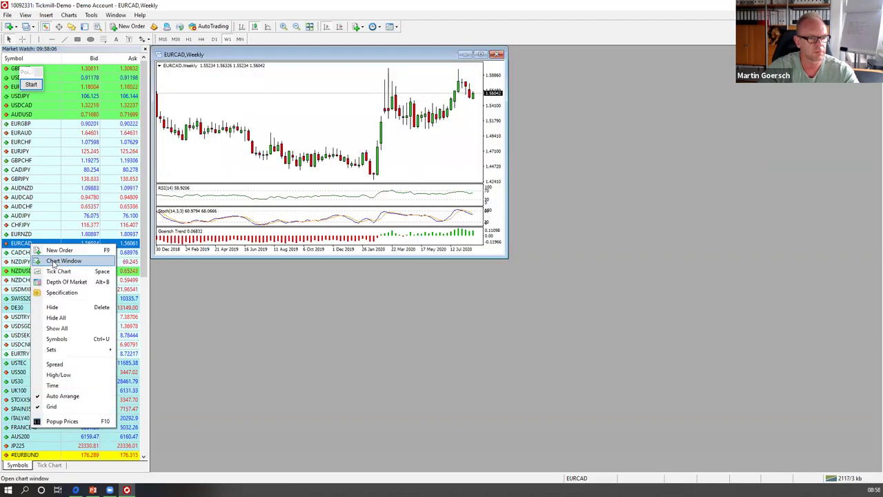
click(55, 259)
right_click(40, 244)
click(55, 259)
right_click(39, 243)
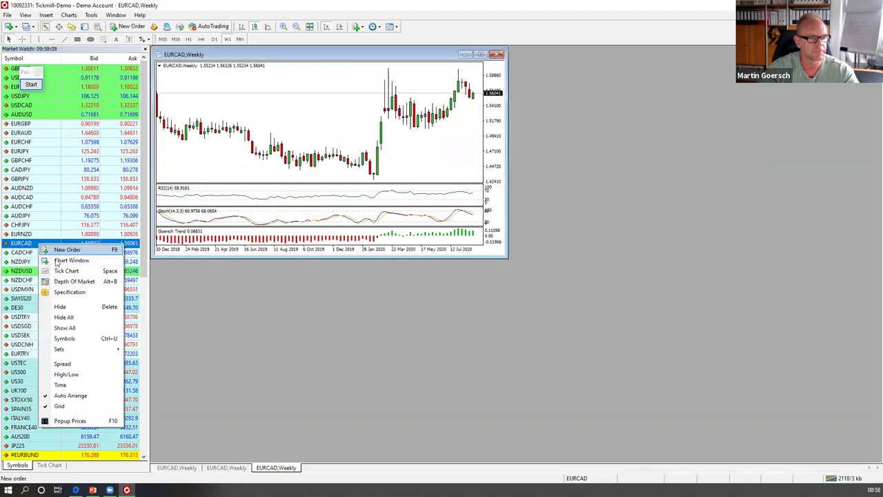
click(55, 259)
click(309, 26)
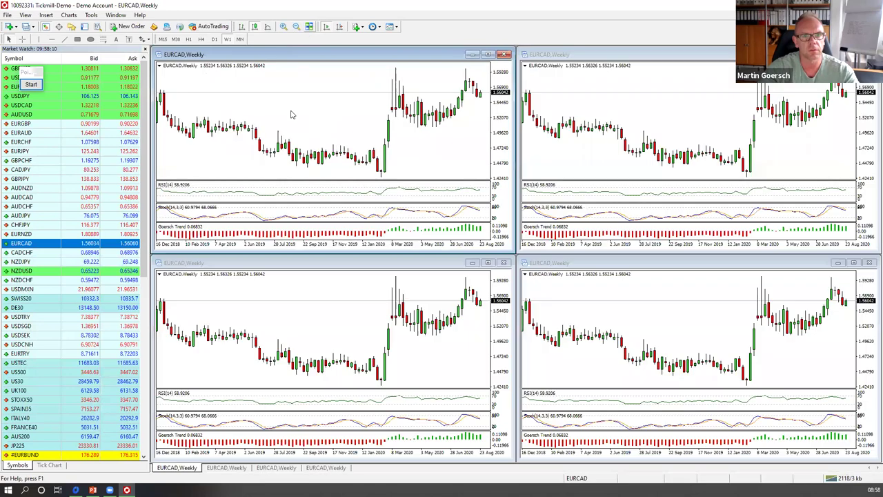
Step: Switch three of the four EURCAD charts to the Daily, H4 and H1 timeframes
click(214, 39)
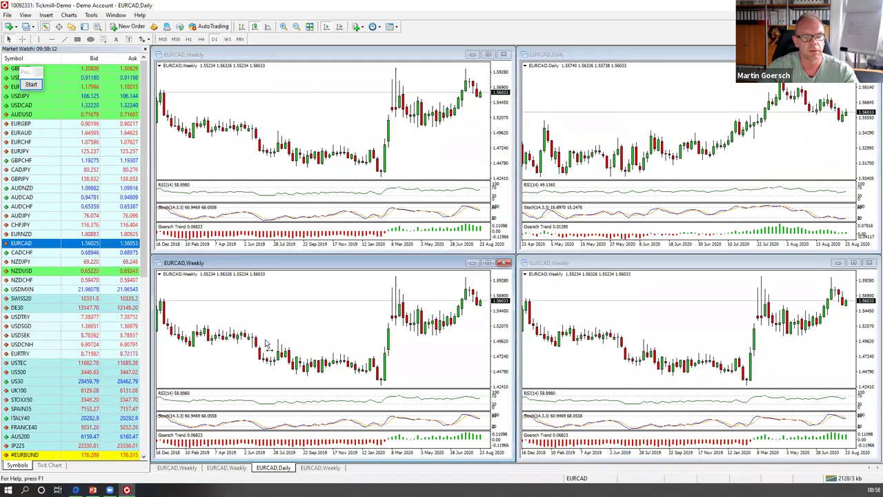
click(201, 39)
click(593, 359)
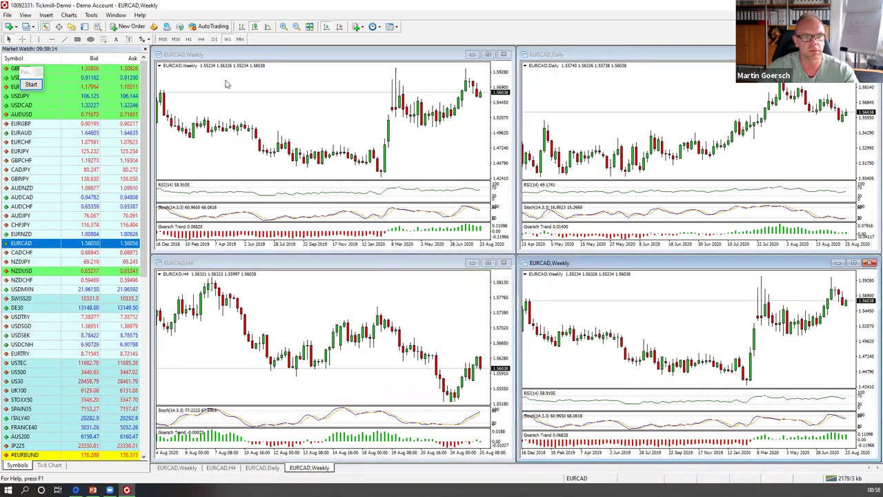
click(189, 39)
Step: Maximize the EURCAD weekly chart and zoom it out two levels to cover the price history back to 2013
click(449, 101)
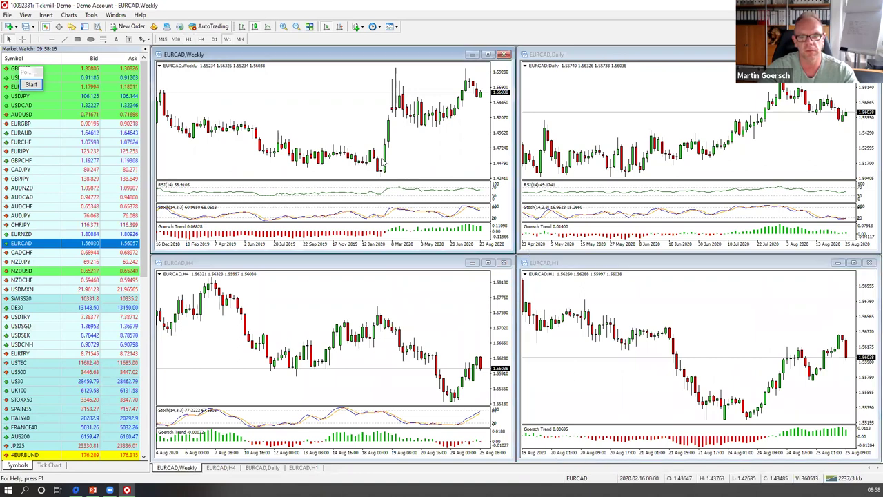
click(488, 54)
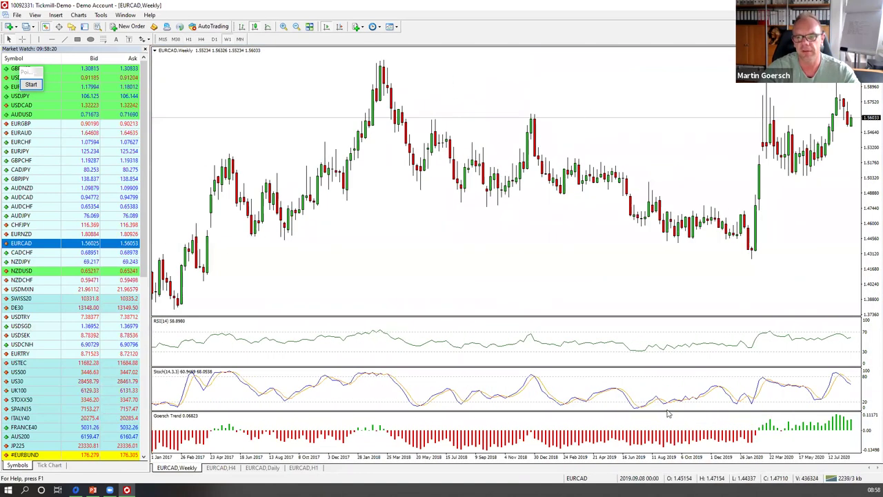
key(minus)
key(minus)
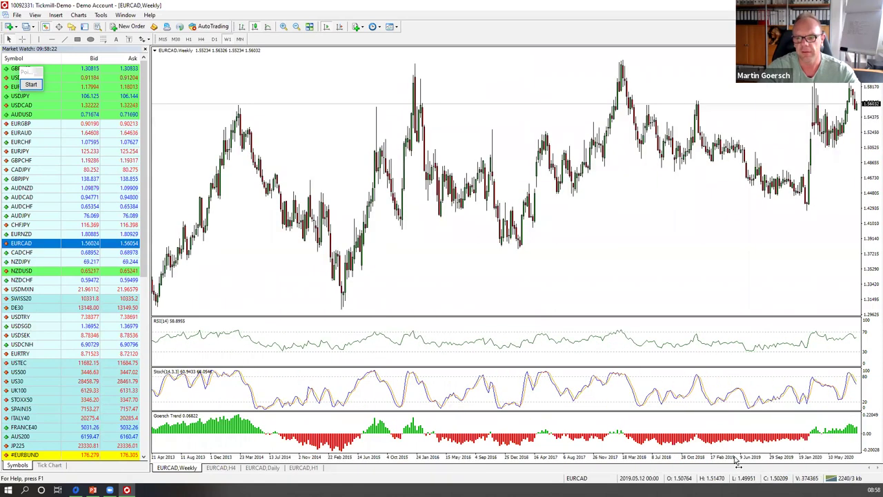
key(alt+r)
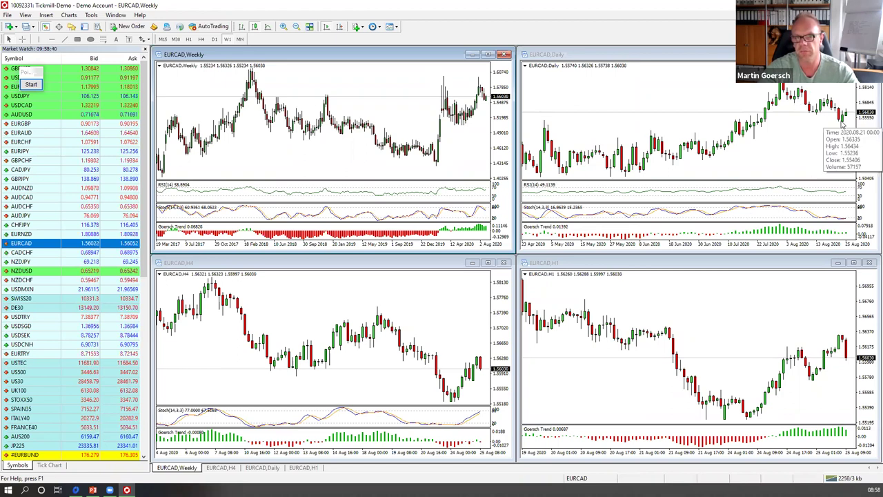
click(488, 54)
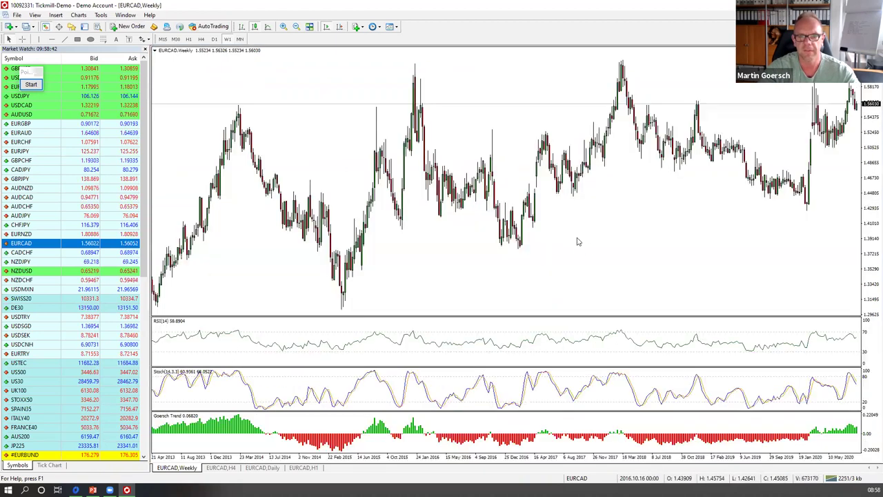
Step: Annotate the EURCAD weekly chart with a filled red resistance zone extending from the early 2018 high, and undo the extra rectangle
click(31, 84)
click(25, 214)
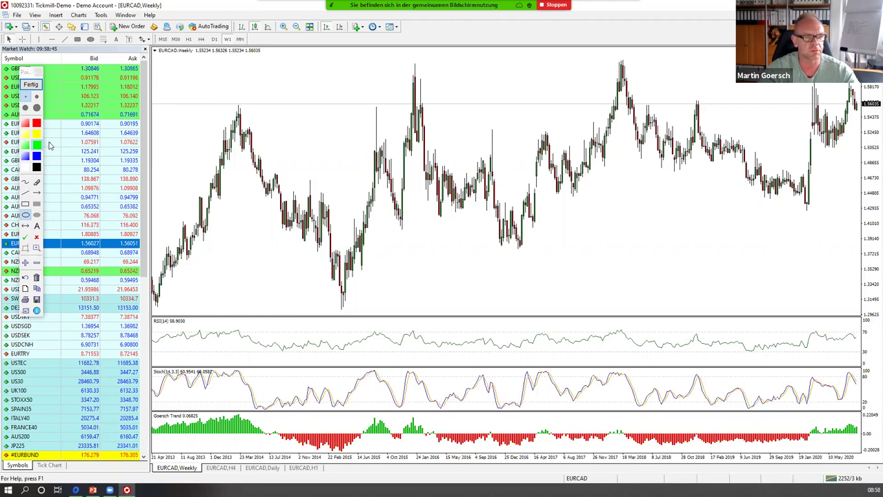
click(38, 124)
click(37, 204)
drag(621, 83, 737, 57)
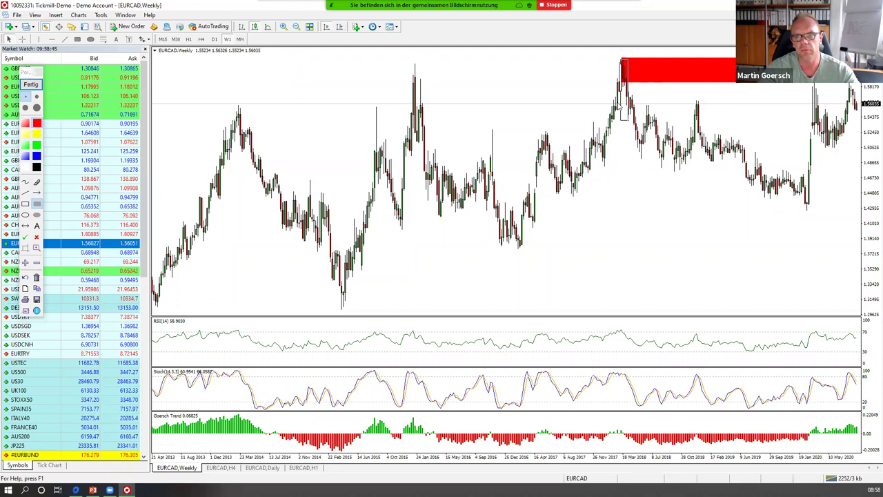
drag(621, 87, 603, 59)
click(25, 277)
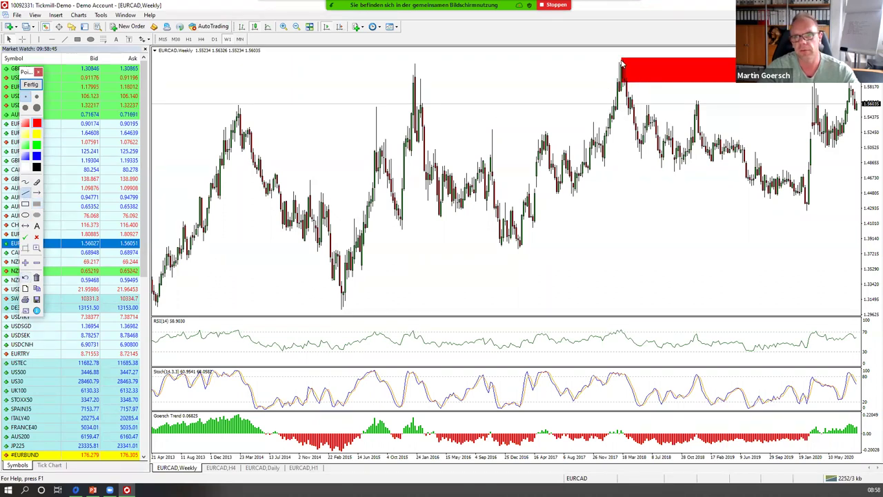
Step: Trace the falling swings from the early 2018 high to the early 2020 low with connected red lines
mouse_move(621, 62)
mouse_down()
mouse_move(657, 135)
mouse_move(663, 174)
mouse_move(697, 105)
mouse_up()
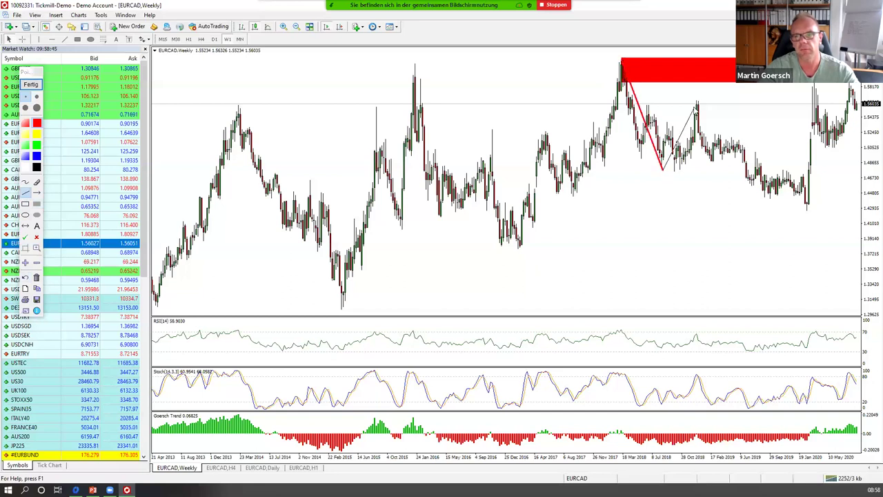
click(697, 103)
click(750, 188)
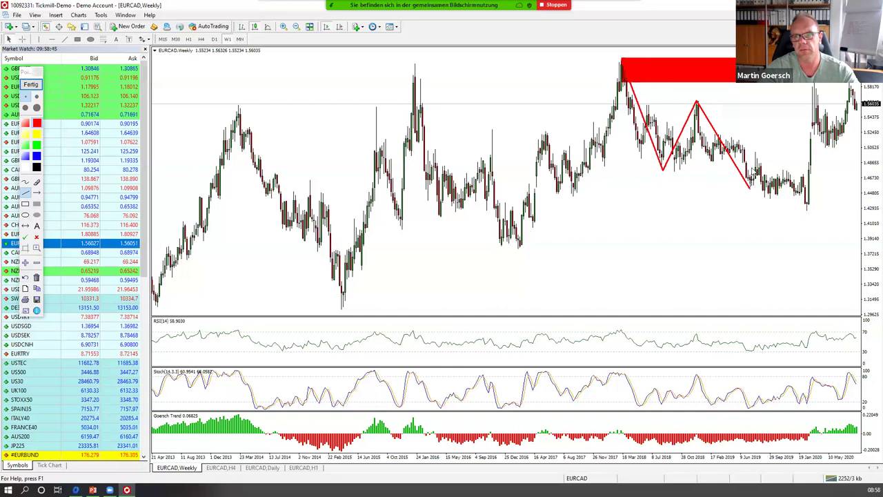
click(756, 149)
click(777, 197)
drag(786, 171, 807, 211)
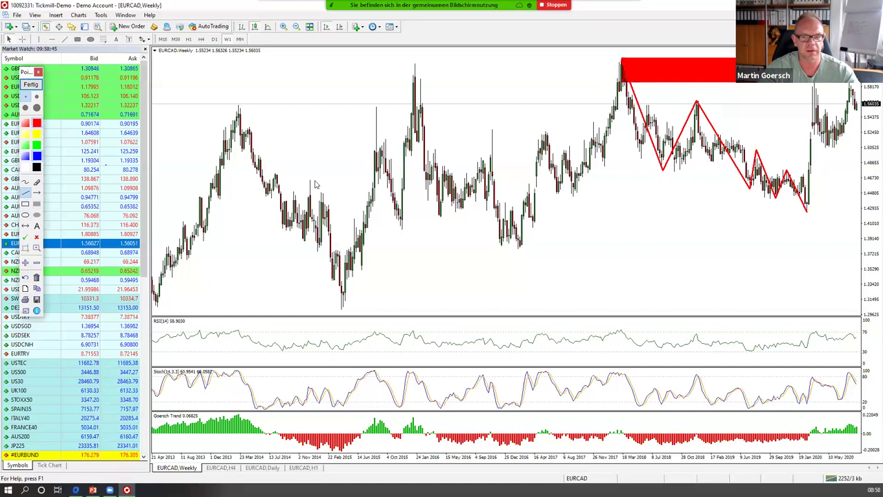
Step: Trace the 2020 double top in blue lines, project a decline from its second high, and draw a horizontal line at the low between the tops
click(811, 213)
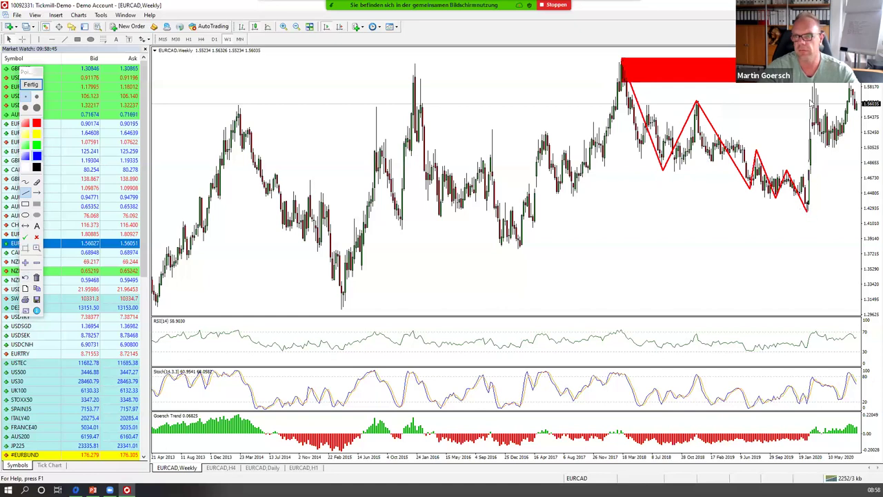
drag(807, 210, 814, 84)
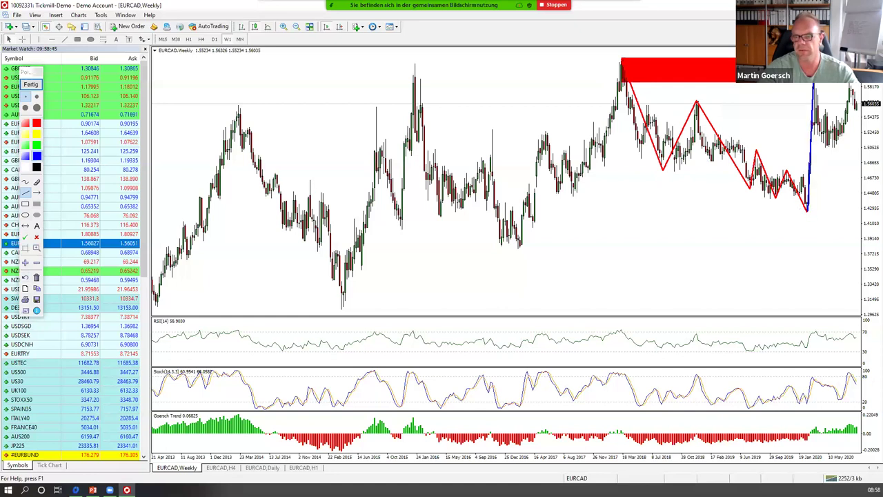
click(829, 147)
click(845, 83)
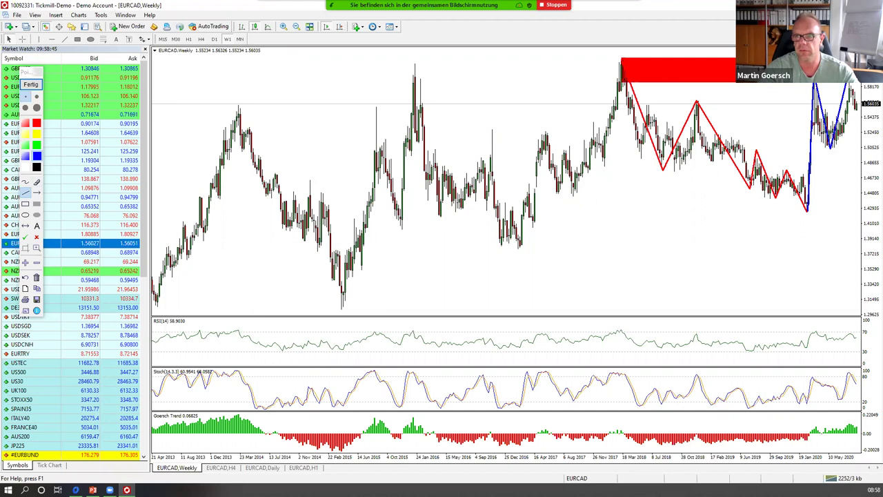
mouse_move(859, 115)
mouse_down()
mouse_move(867, 102)
mouse_move(881, 174)
mouse_up()
drag(831, 149, 872, 148)
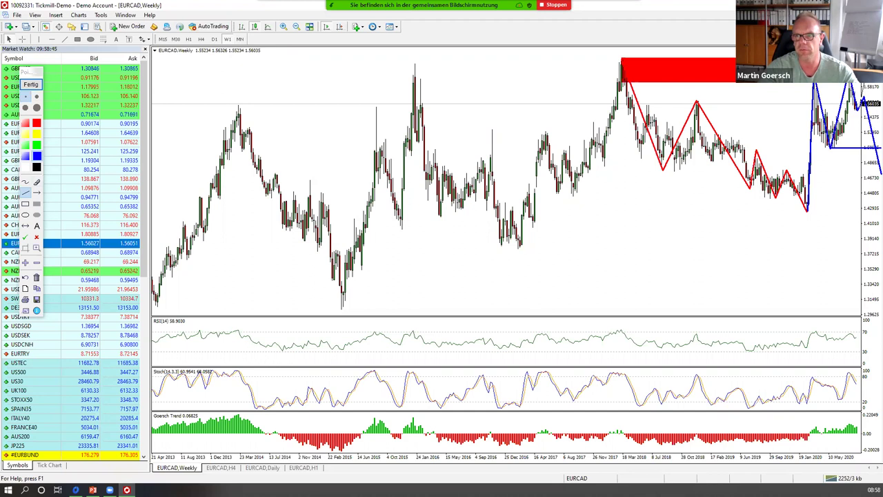
Step: Clear the weekly chart's drawings and outline the latest 2020 trading range with an unfilled blue rectangle, then end the annotation session
click(30, 84)
click(25, 204)
drag(818, 152, 870, 83)
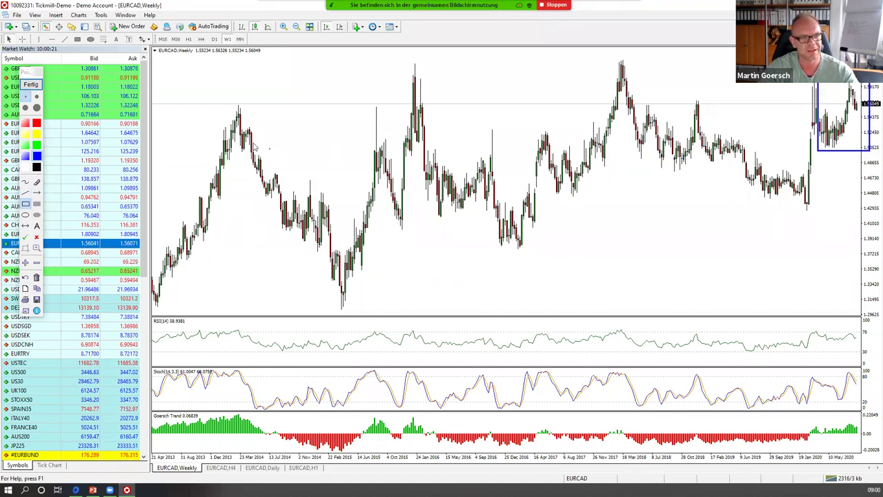
click(31, 83)
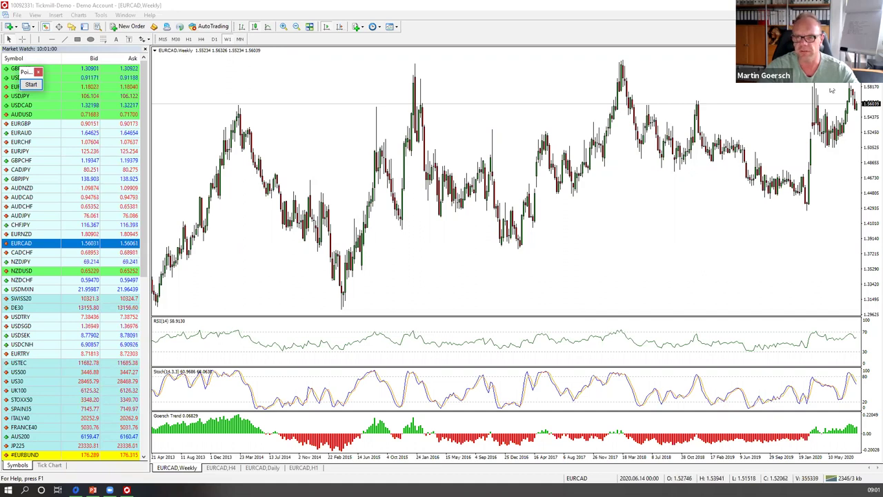
Step: Maximize the EURCAD daily chart, box the latest green Goersch Trend bars in black, and trace the falling August swings in red
key(alt+r)
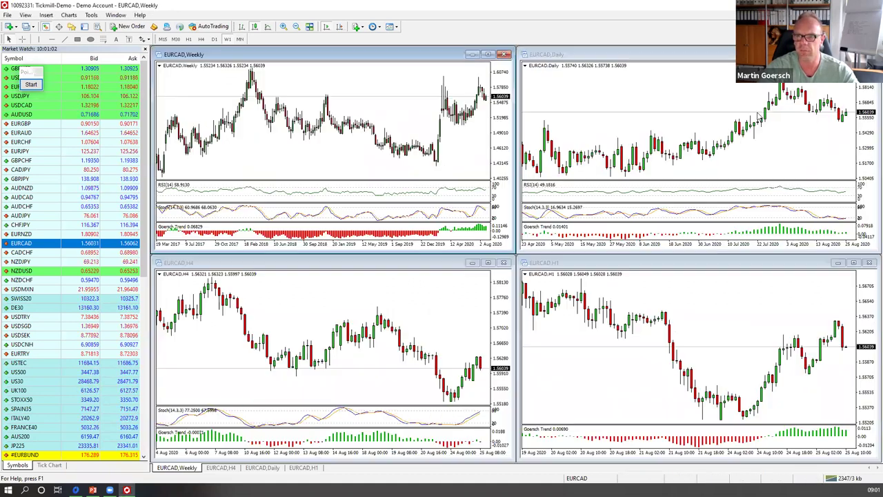
click(854, 54)
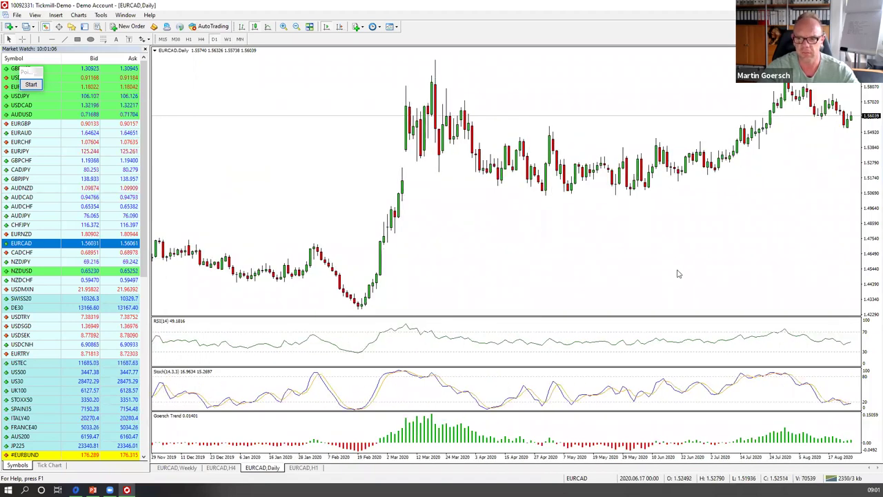
click(31, 85)
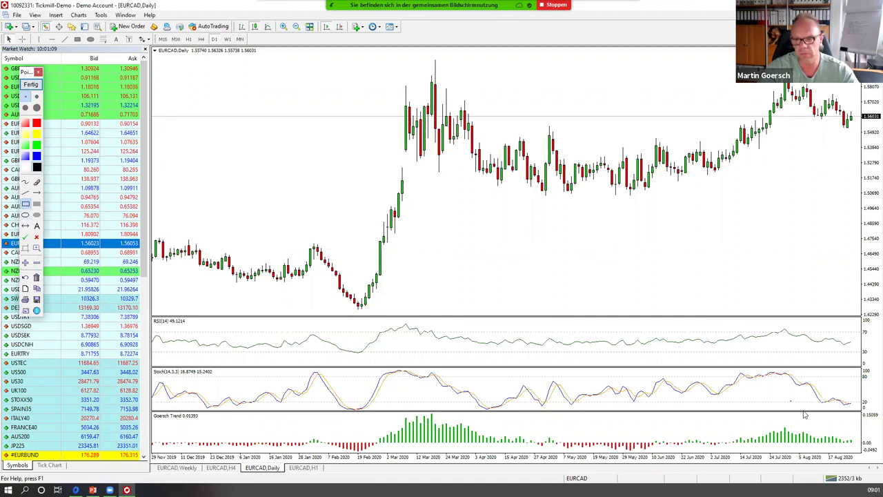
drag(727, 418, 867, 454)
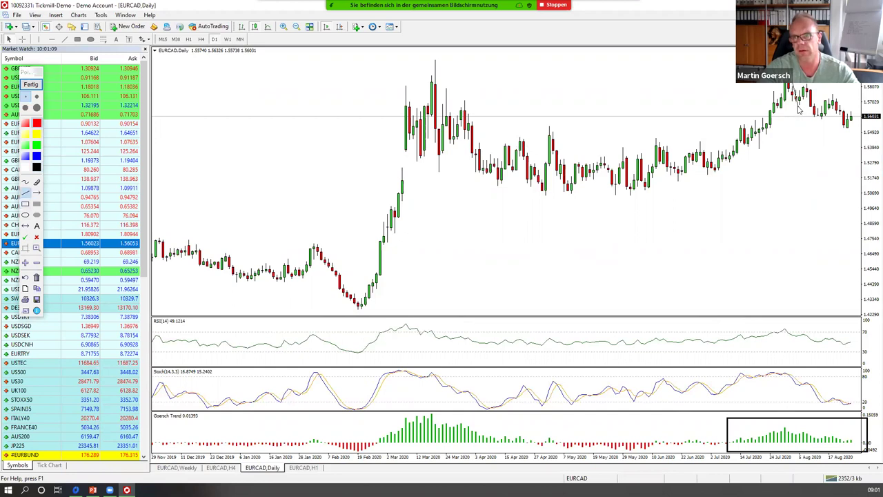
mouse_move(798, 105)
mouse_down()
mouse_move(818, 118)
mouse_move(835, 96)
mouse_move(847, 131)
mouse_up()
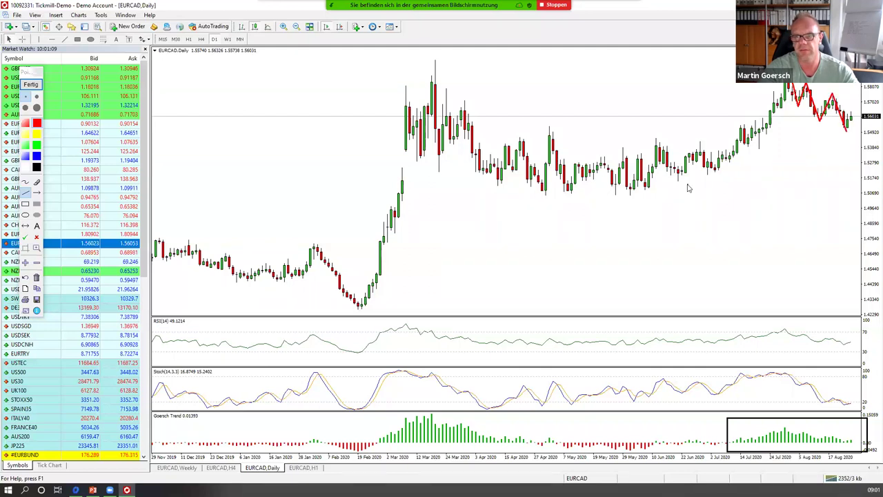
Step: Replace the daily drawings with a falling blue channel and green high level, and mark the Stochastic low and declining trend histogram in green
click(30, 84)
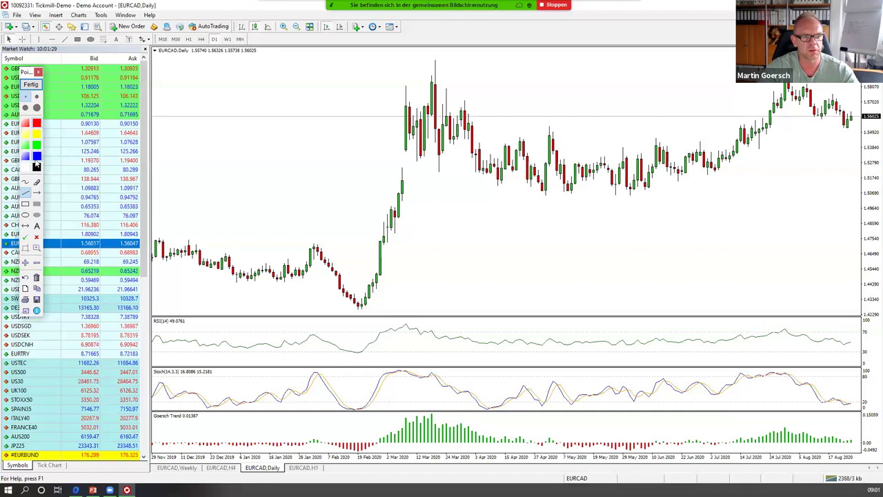
drag(820, 84, 861, 112)
drag(785, 102, 851, 144)
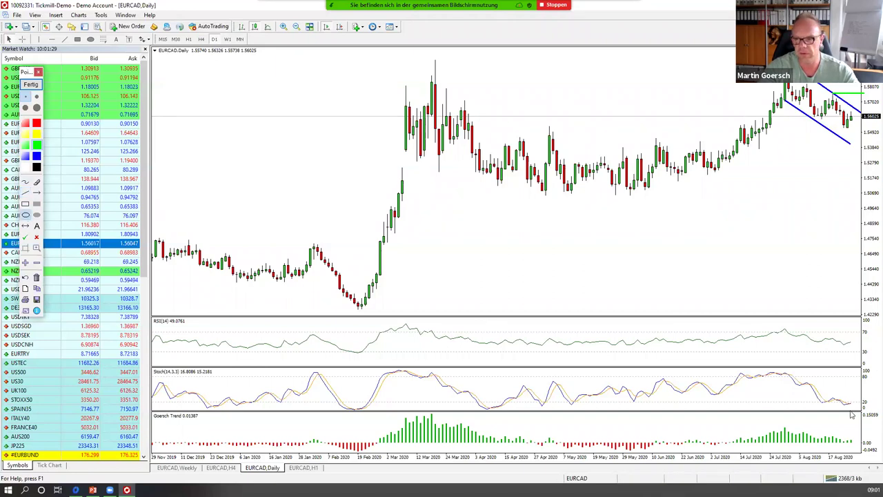
drag(842, 397, 856, 411)
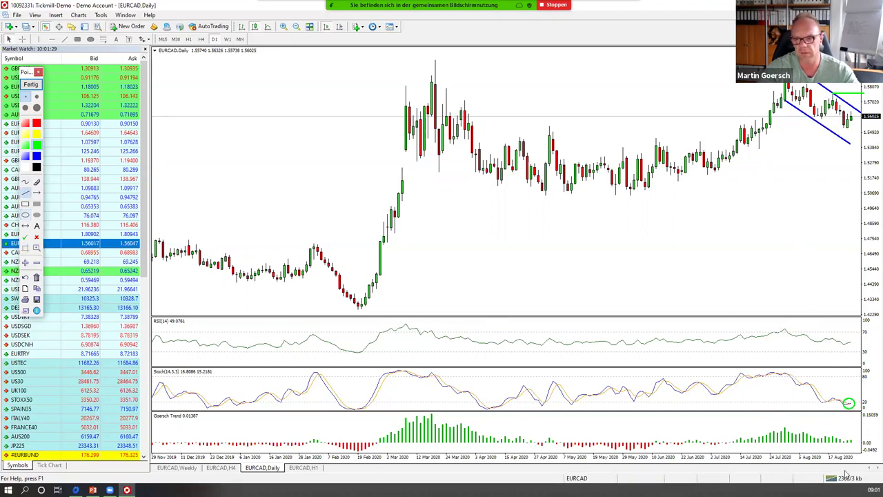
drag(784, 428, 859, 445)
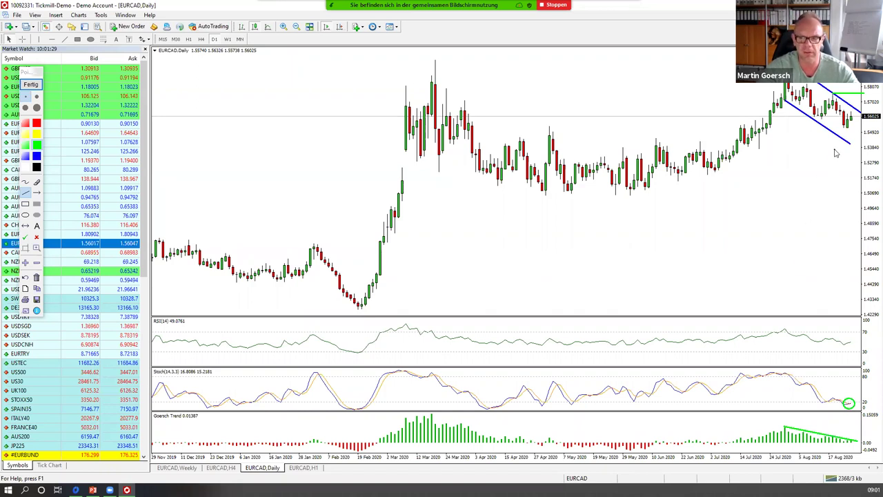
Step: Clear the daily drawings and mark an outlined red resistance zone from the March high and a filled green support zone over the April–July range
click(30, 84)
click(37, 123)
click(26, 204)
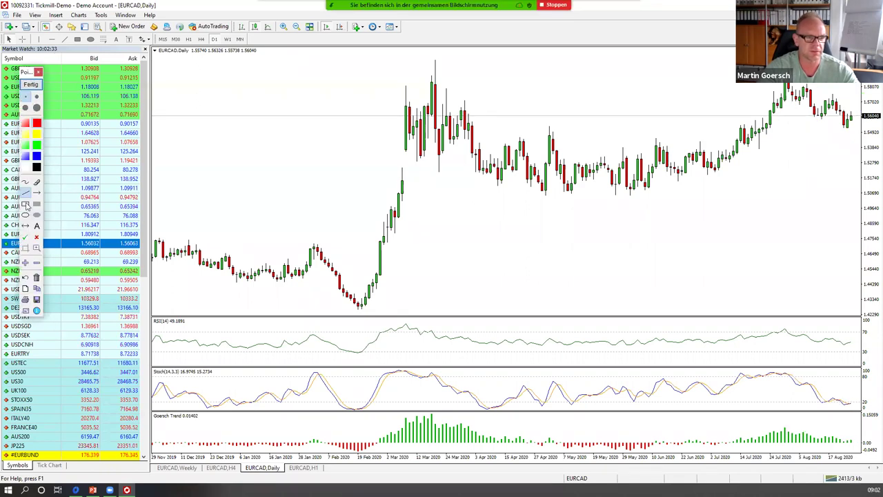
drag(434, 63, 859, 85)
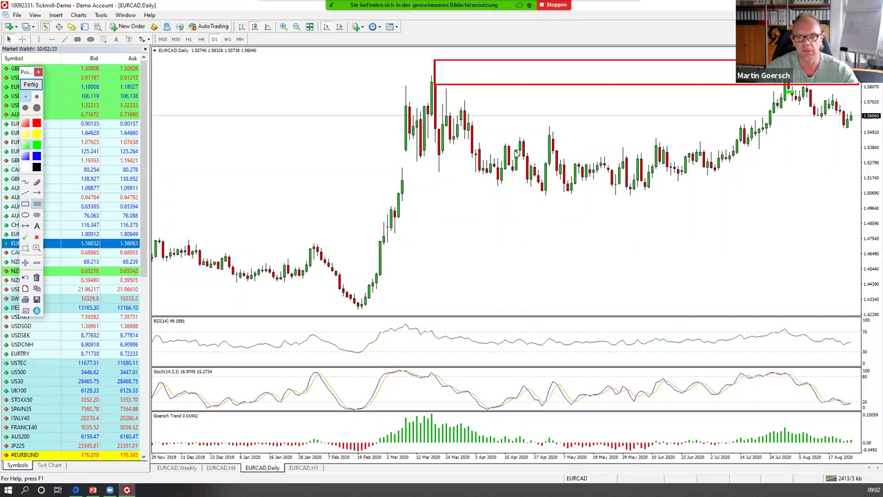
drag(475, 143, 871, 194)
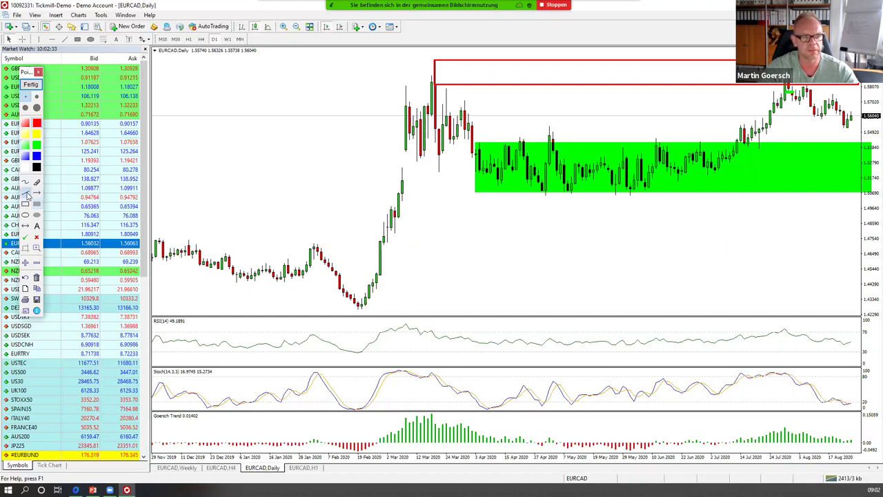
Step: Trace the falling swings in red down to the green support zone, project a blue rebound from it, and end the annotation
mouse_move(791, 85)
mouse_down()
mouse_move(798, 105)
mouse_move(805, 88)
mouse_move(818, 121)
mouse_move(835, 97)
mouse_move(847, 130)
mouse_move(853, 113)
mouse_move(861, 146)
mouse_up()
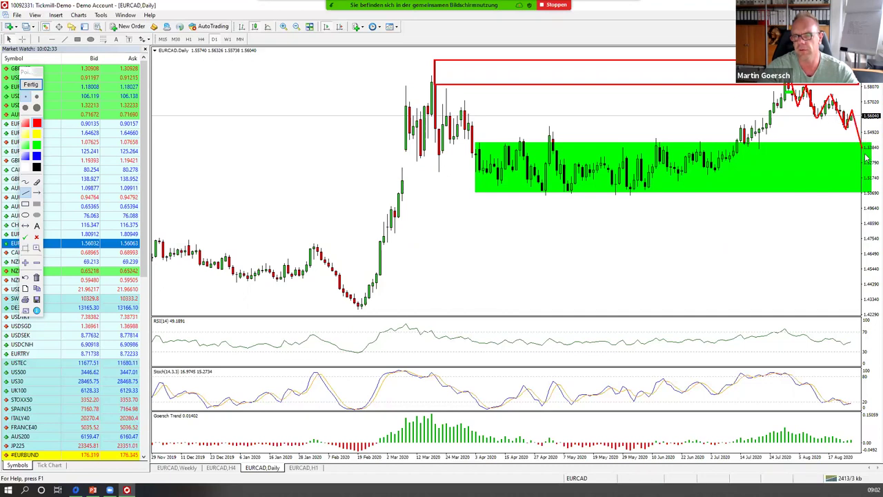
click(26, 193)
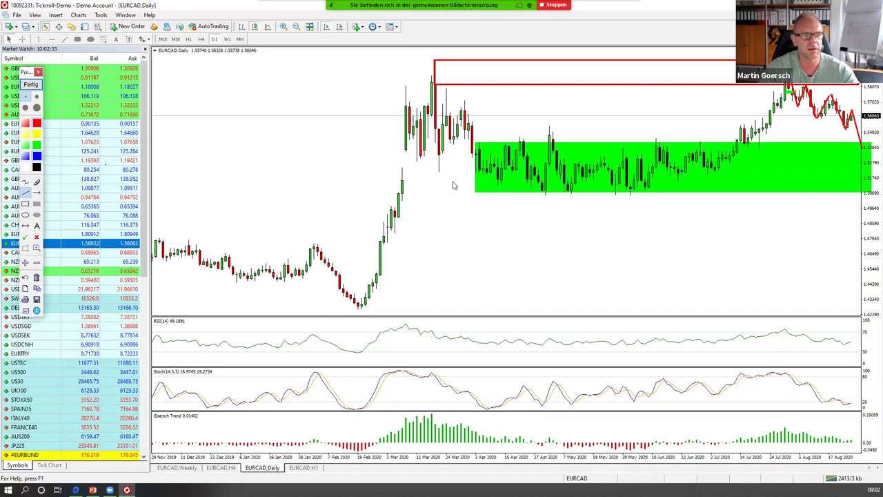
drag(863, 161, 879, 135)
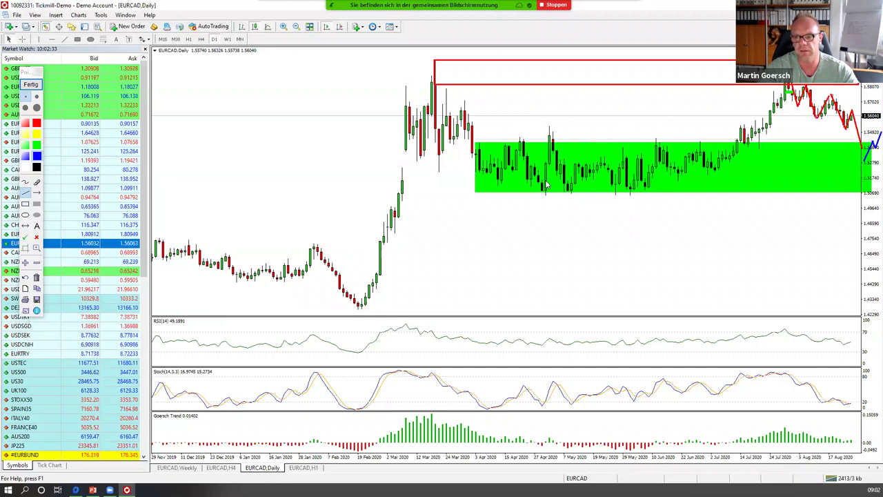
click(32, 84)
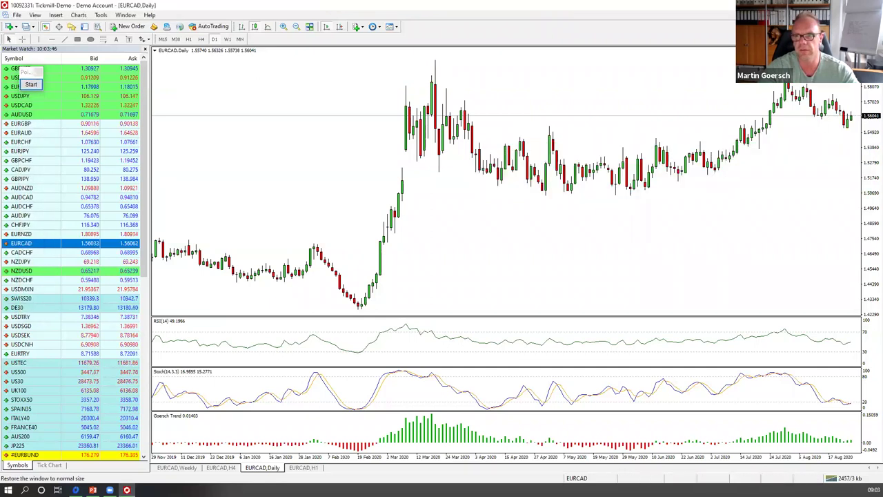
Step: Maximize the EURCAD H1 chart and zoom it out to cover the price history since early August 2020
key(alt+r)
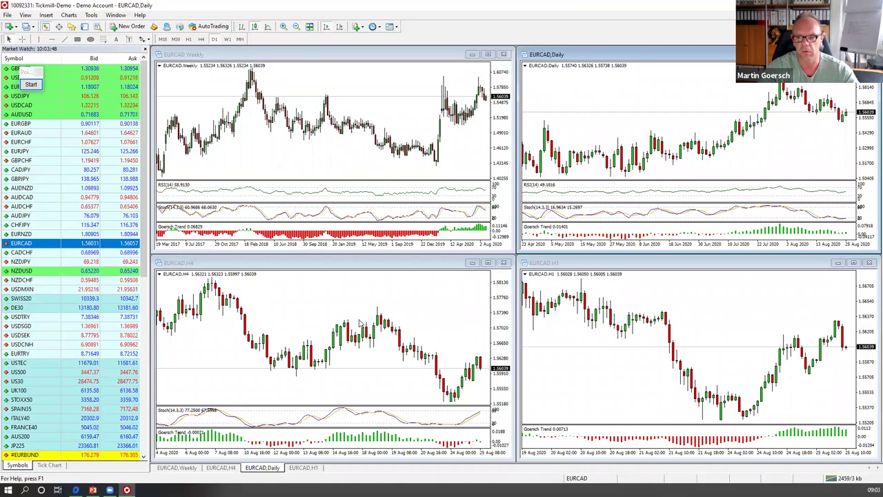
click(853, 262)
key(minus)
key(minus)
key(minus)
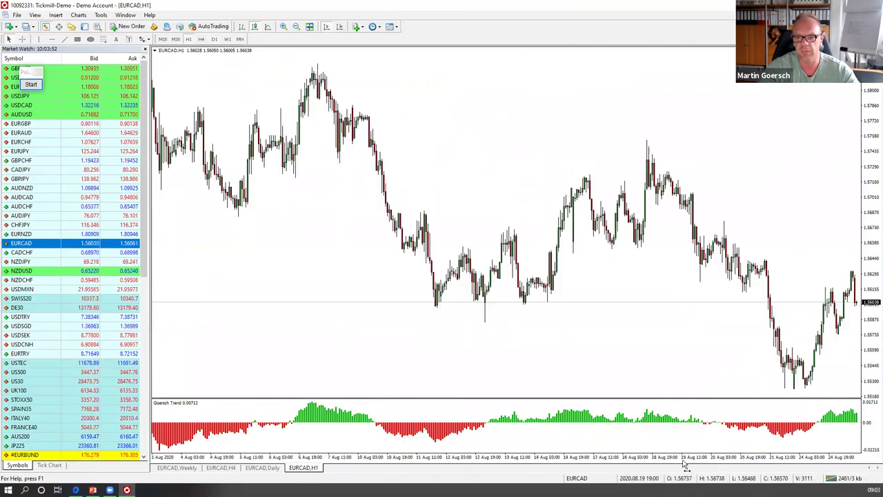
key(plus)
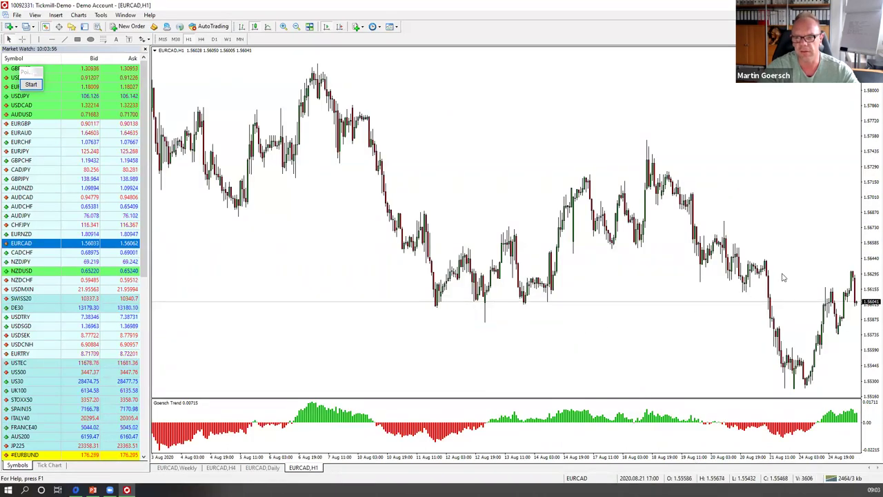
Step: Mark the consolidation before the 21 August drop with a filled red zone and black edge lines, and draw a black arrow down the sell-off
click(31, 84)
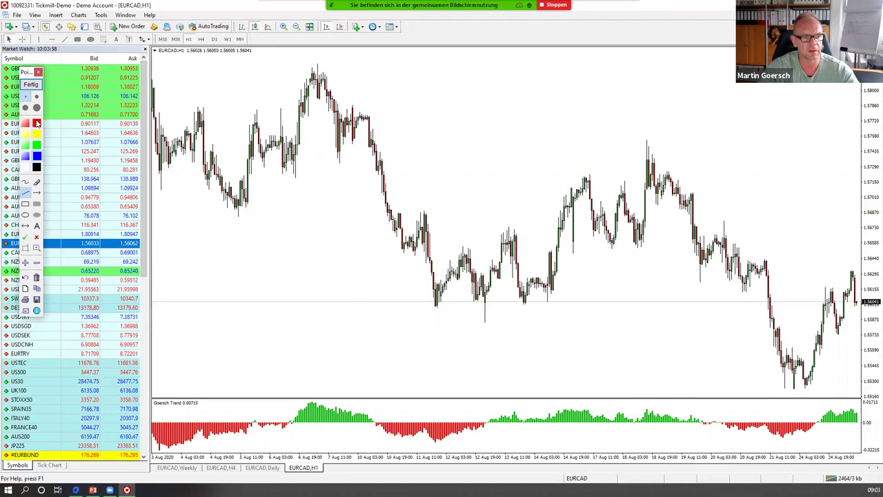
click(37, 207)
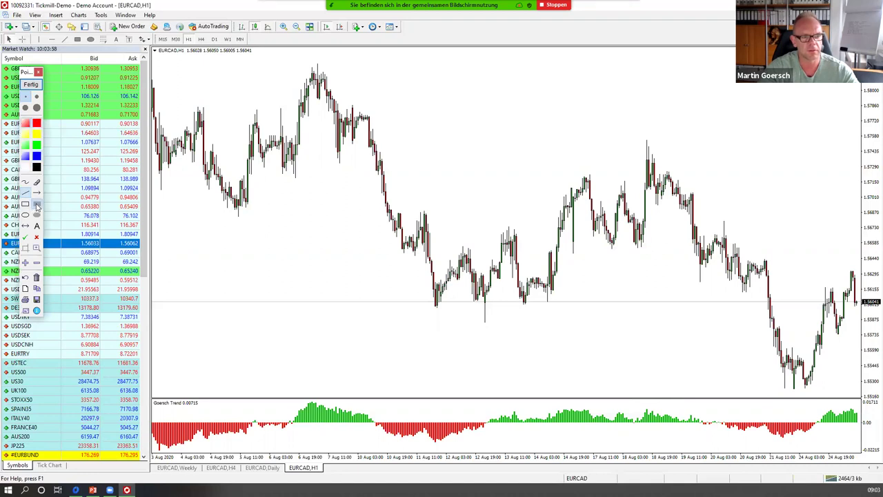
drag(748, 274, 862, 262)
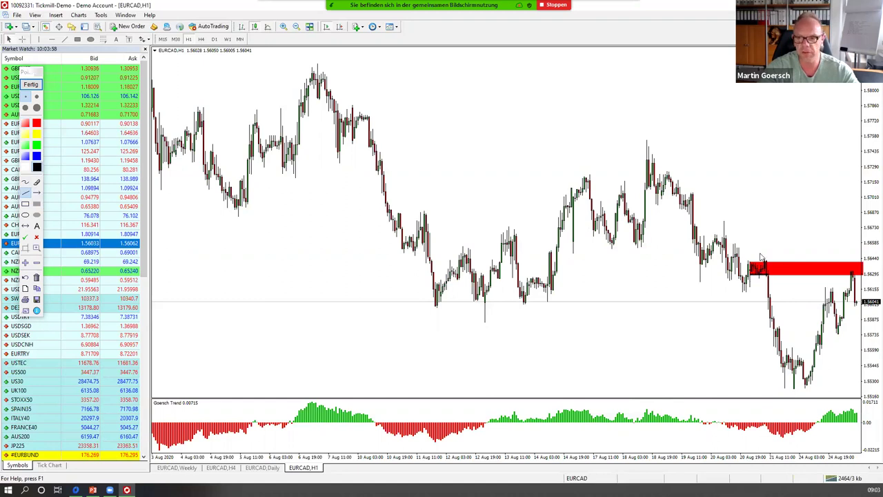
drag(749, 260, 771, 264)
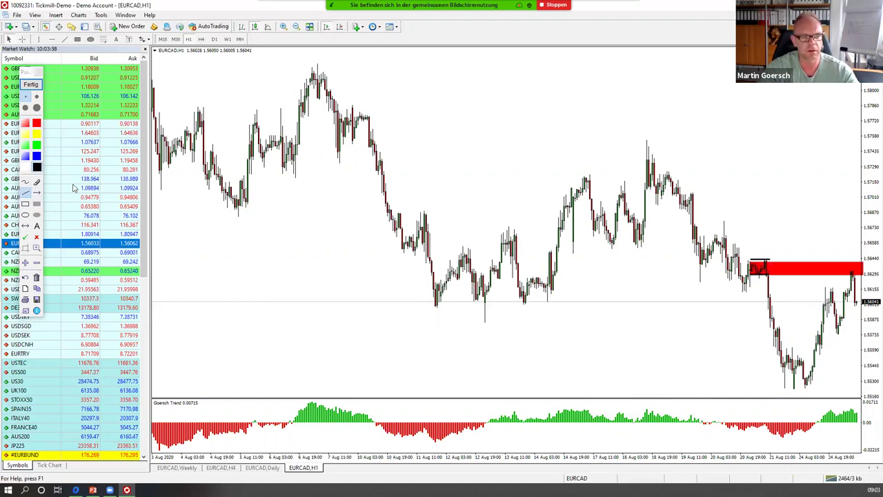
drag(766, 273, 774, 352)
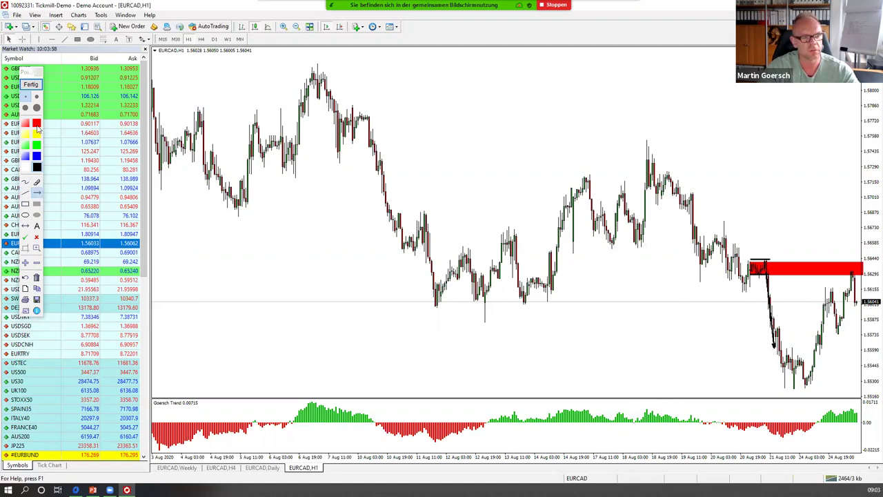
Step: Mark the earlier lows broken by the sell-off and the support levels below the current price with horizontal red arrows
drag(742, 292, 767, 292)
drag(525, 307, 766, 316)
drag(484, 320, 769, 331)
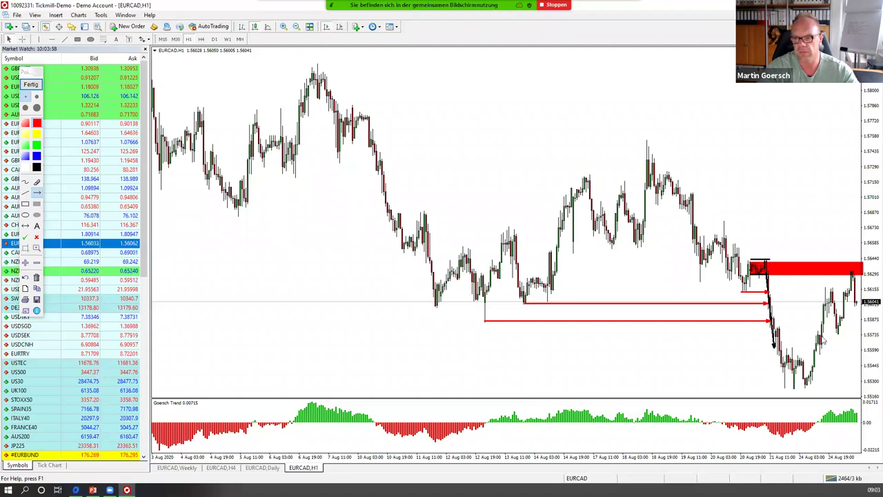
mouse_move(817, 334)
mouse_down()
mouse_move(862, 336)
mouse_move(865, 352)
mouse_up()
drag(804, 377, 858, 378)
drag(785, 387, 860, 387)
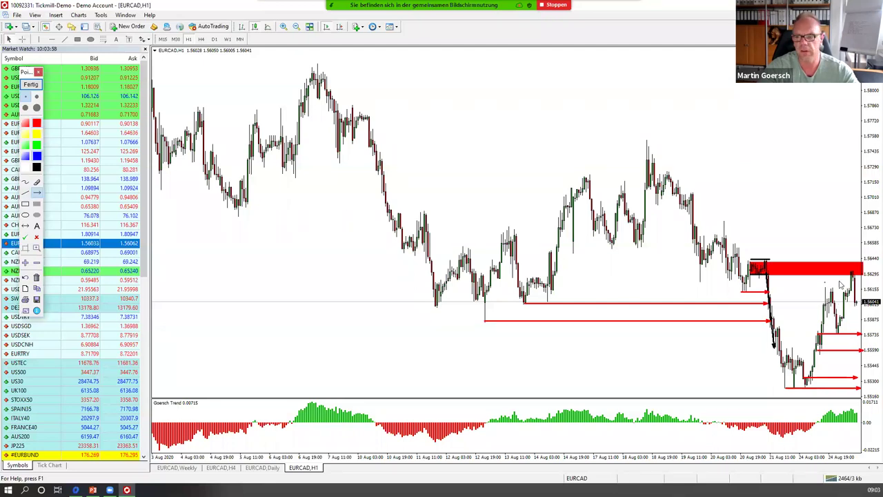
Step: Draw blue arrows for a breakout above the red zone, and add two higher filled red resistance zones from about 19 and 10 August
drag(858, 300, 870, 243)
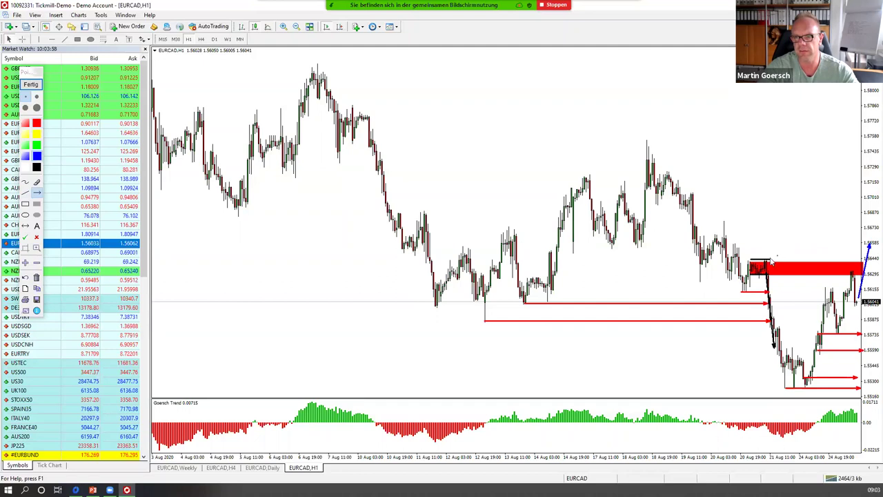
drag(765, 260, 859, 259)
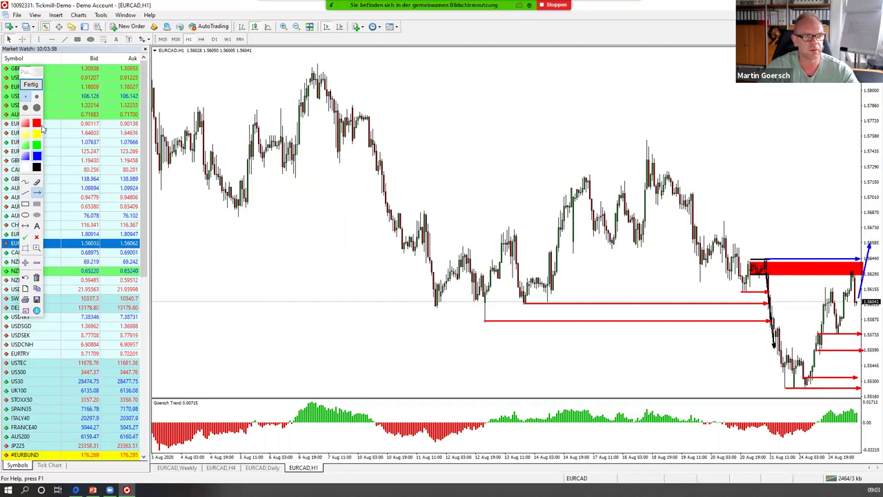
click(37, 203)
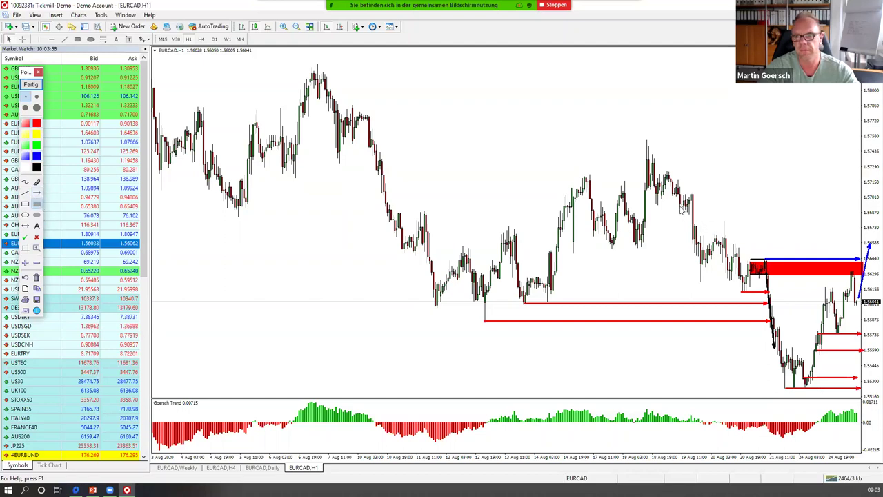
drag(694, 203, 863, 198)
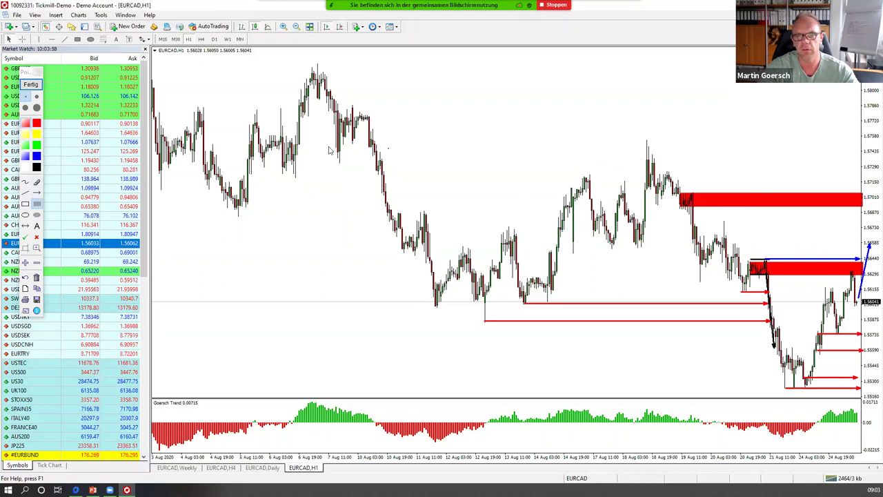
drag(370, 146, 846, 134)
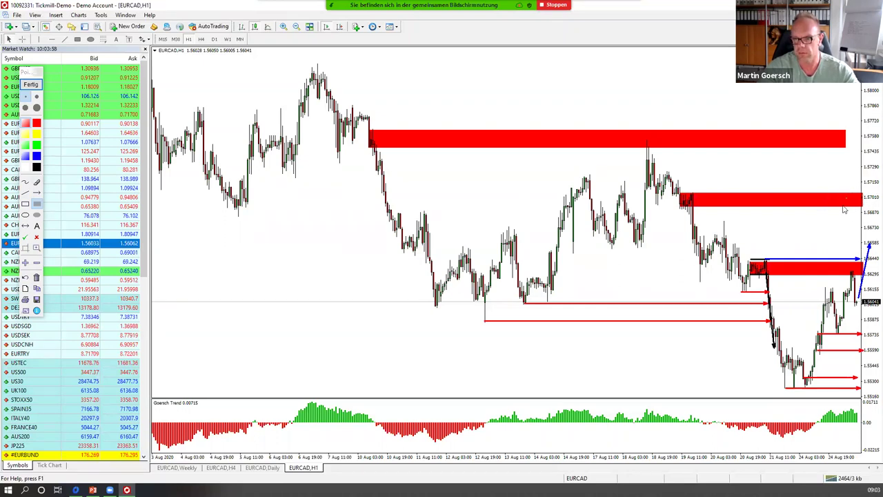
Step: End the annotation of the H1 chart and restore the four-chart EURCAD layout
click(31, 84)
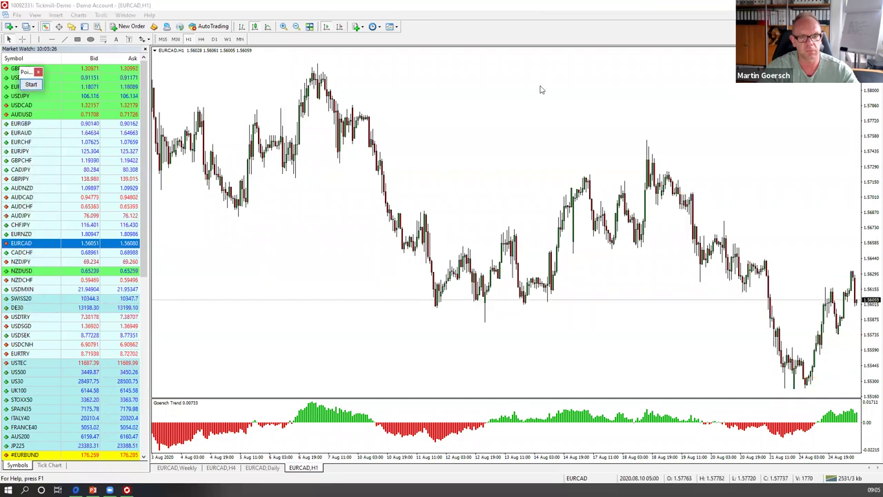
click(694, 164)
key(alt+r)
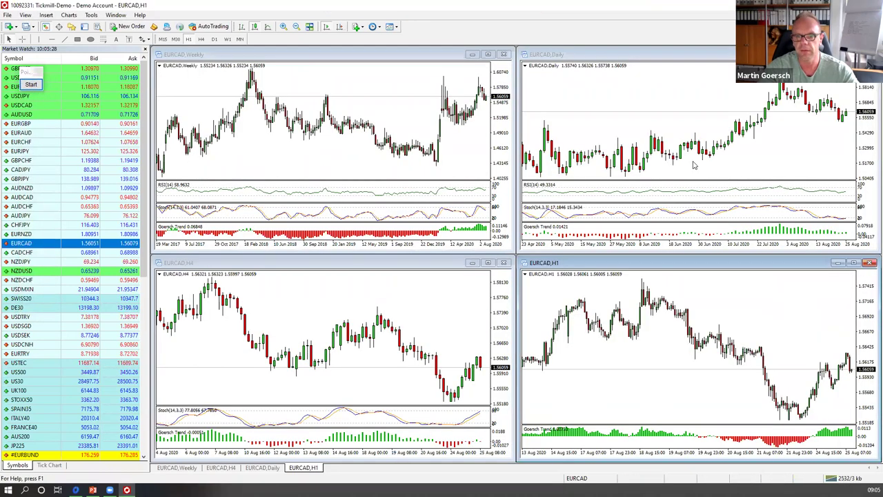